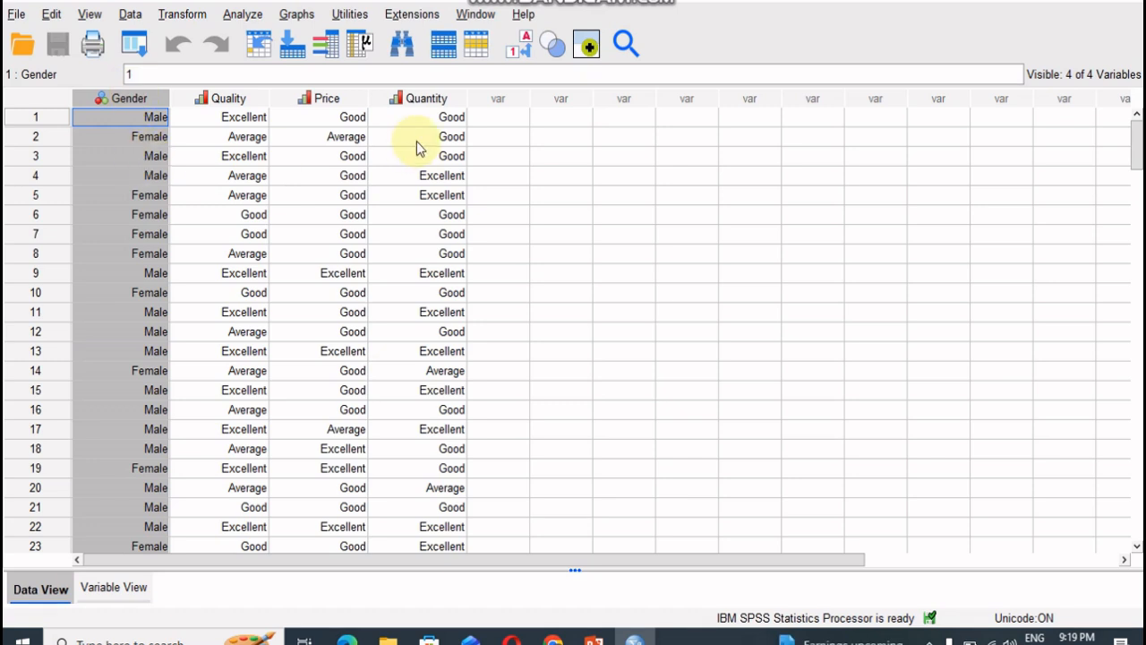
- Review the Quality, Price, Quantity and Gender columns of the dataset one by one
click(223, 100)
click(355, 101)
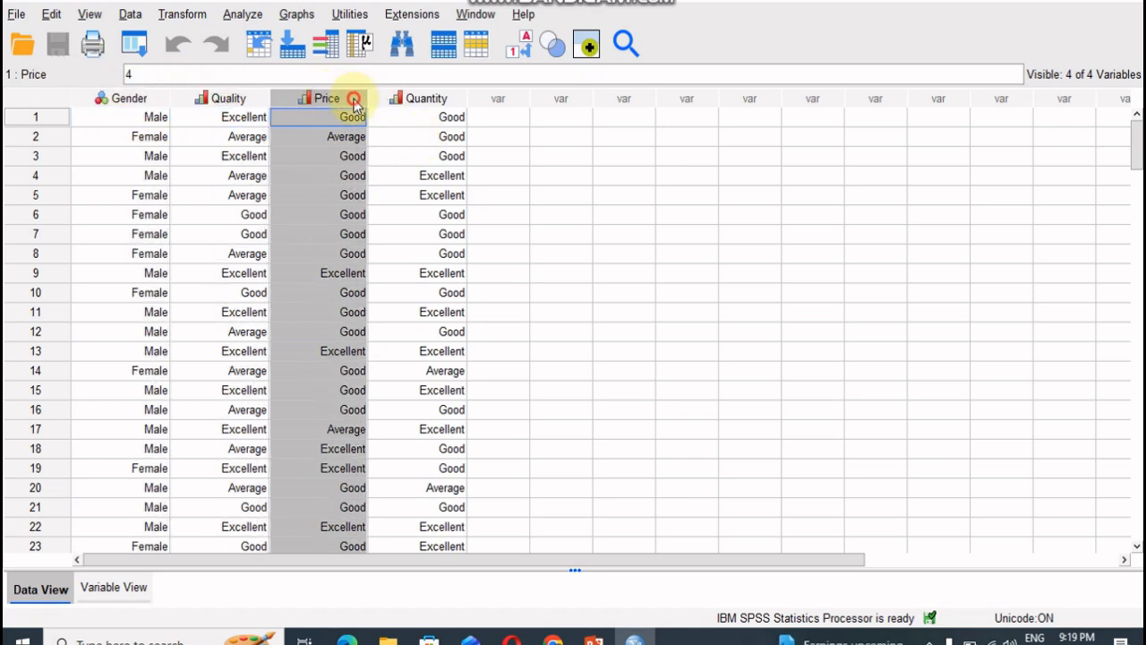
click(429, 100)
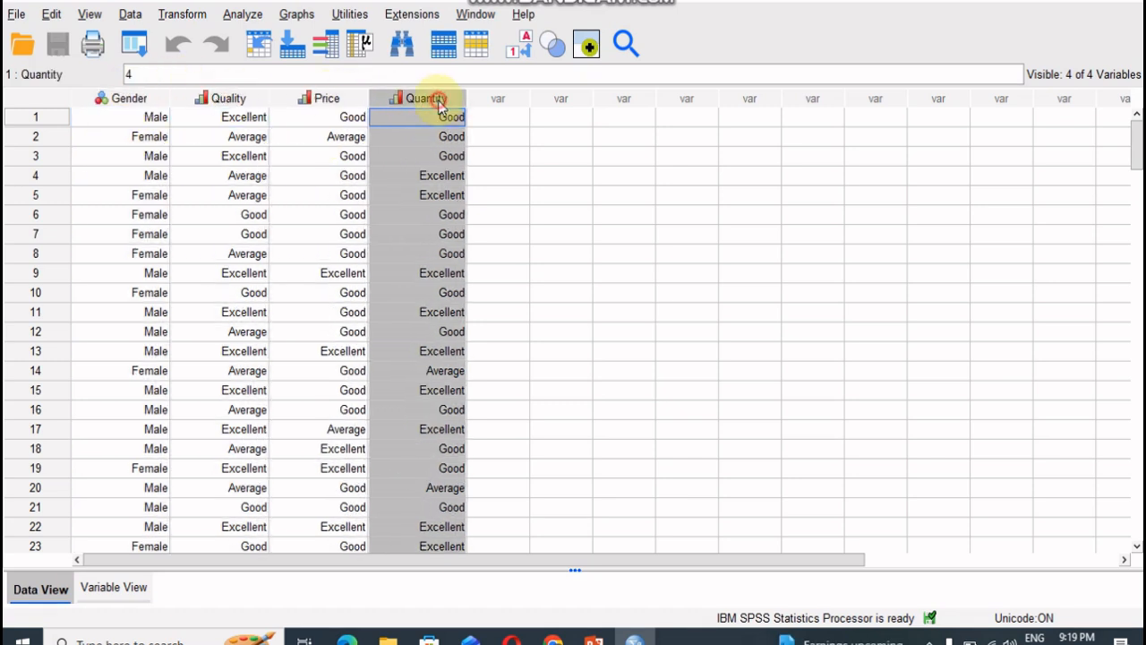
click(148, 102)
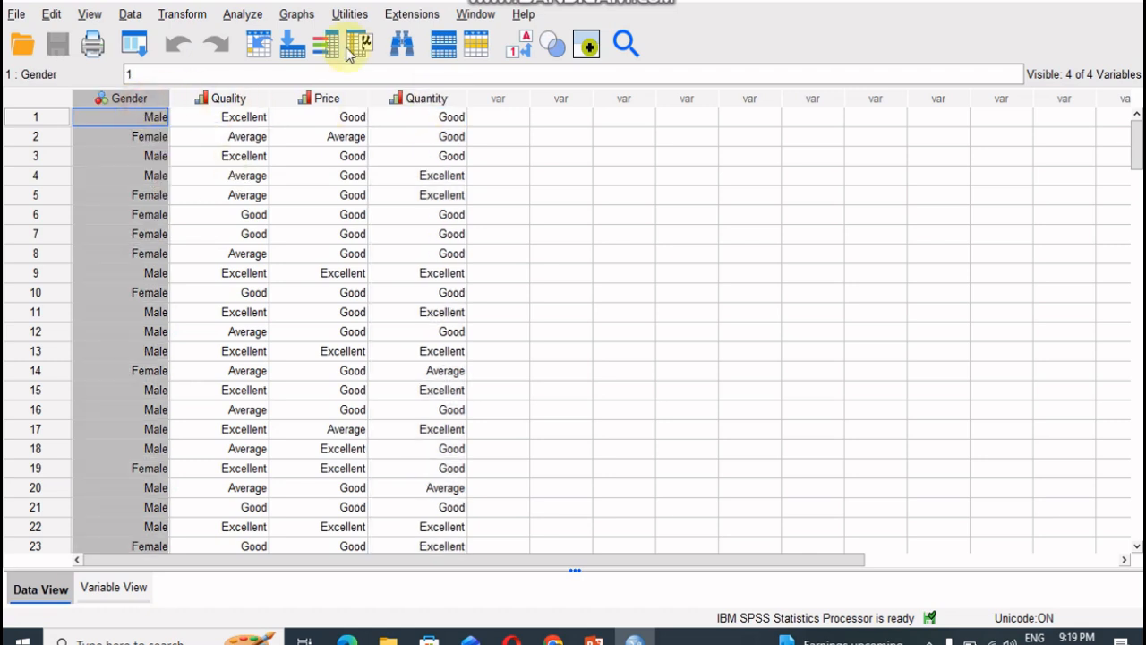
- Start a Simple Bar chart in the Chart Builder and assign the gender variable to its x-axis
click(301, 16)
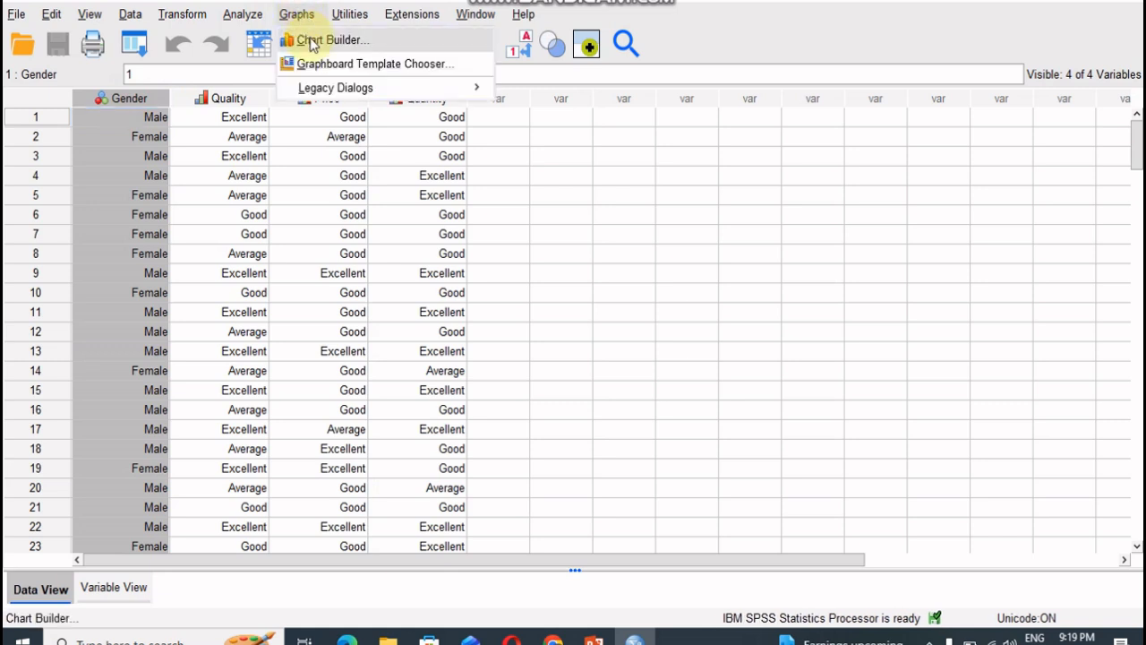
click(312, 41)
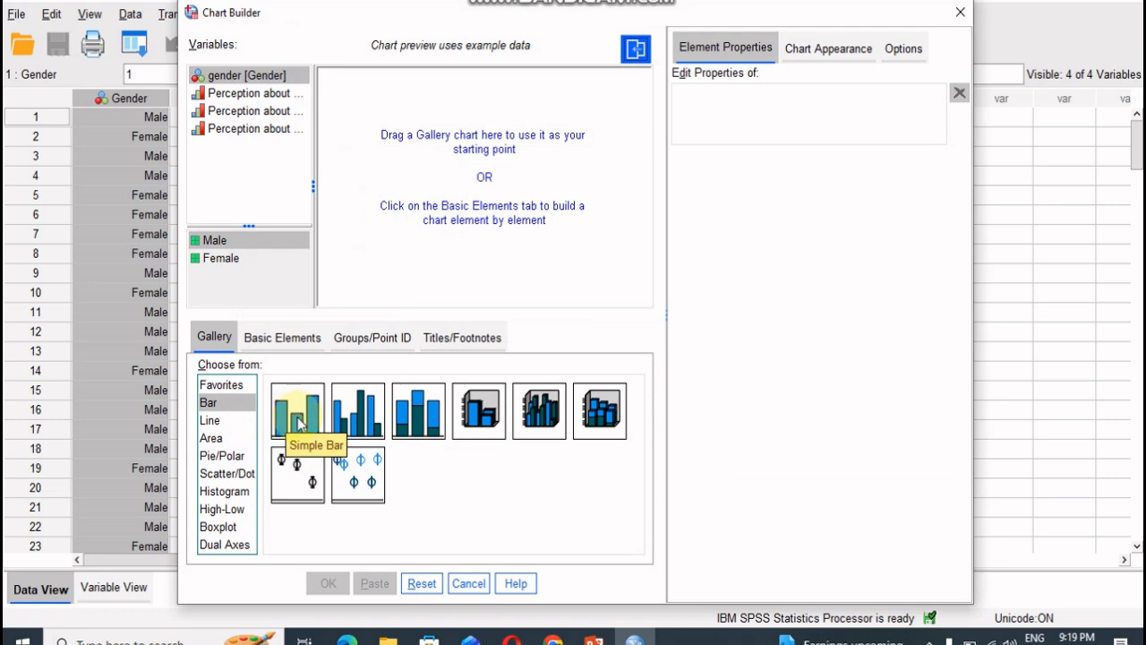
click(300, 424)
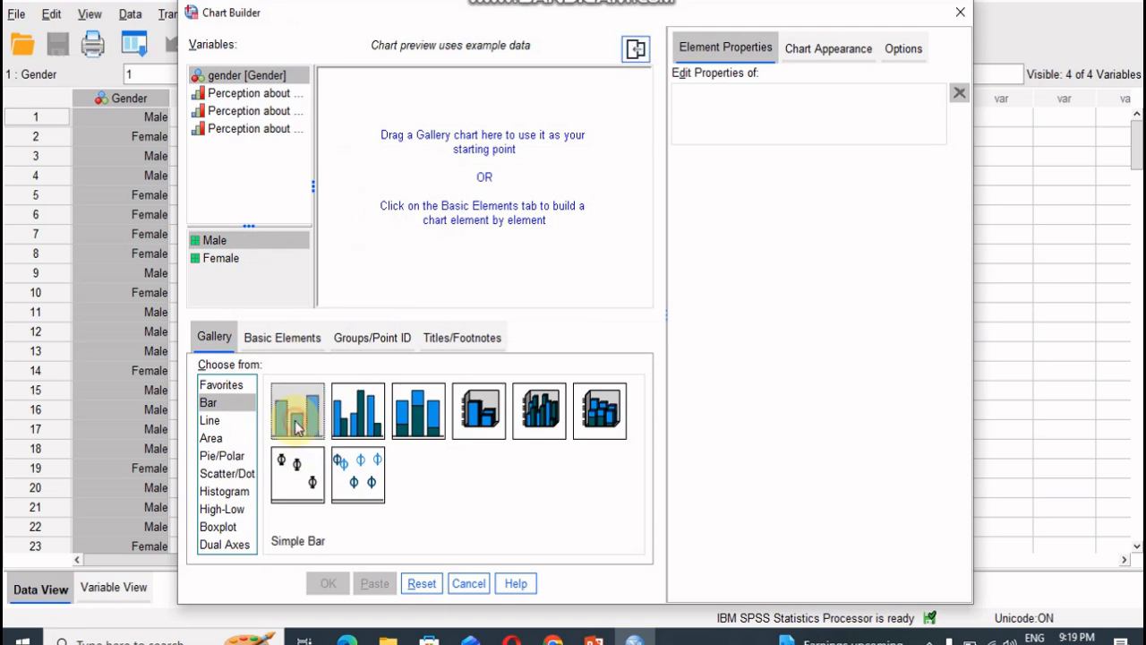
drag(300, 426, 442, 194)
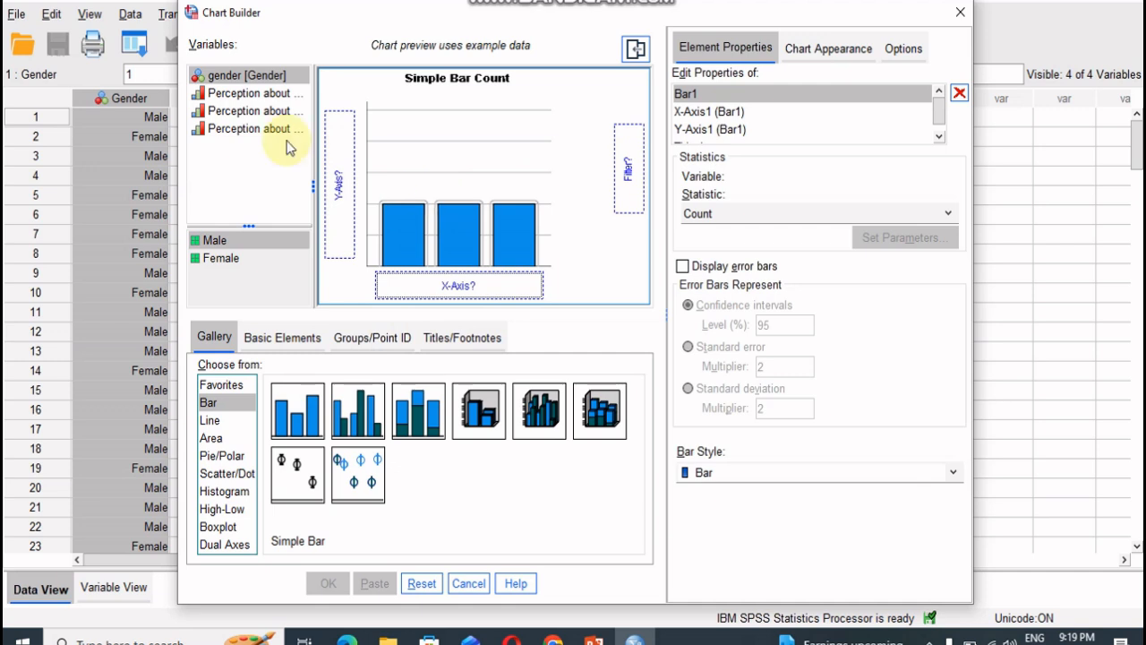
drag(228, 83, 228, 83)
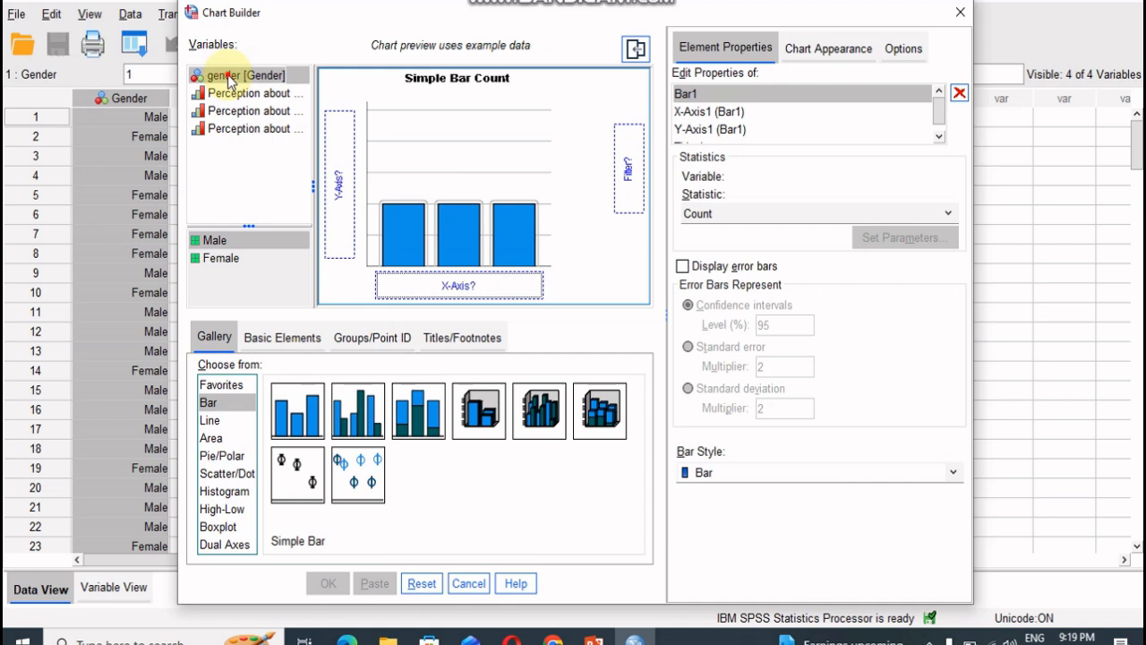
drag(230, 79, 406, 279)
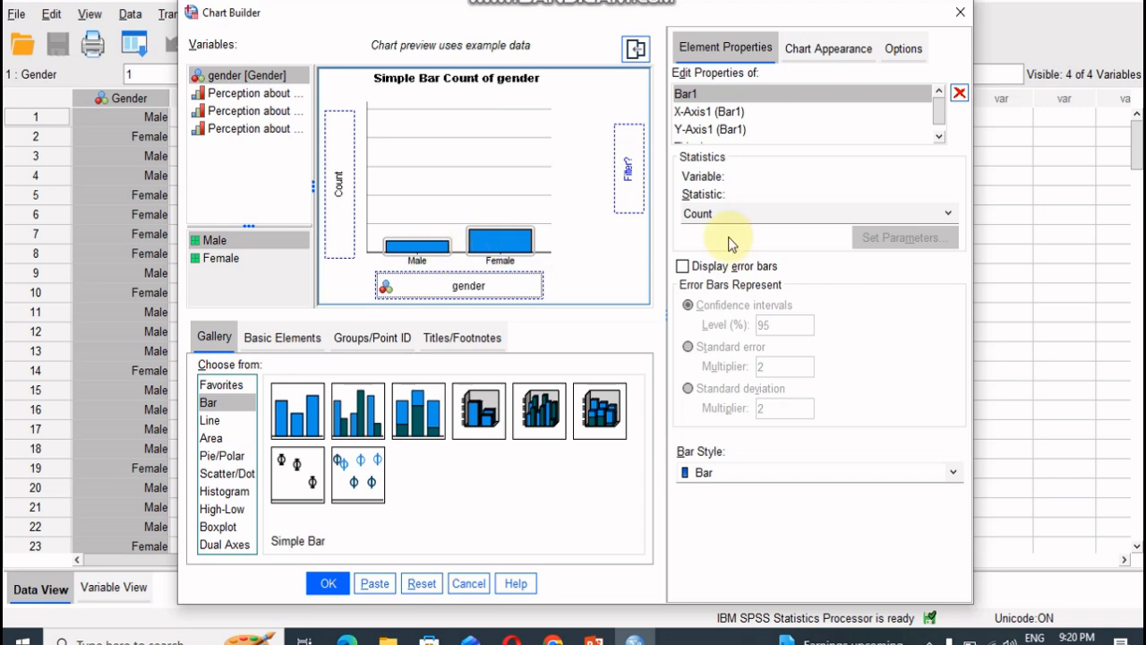
- Set the bars' statistic to Percentage and generate the gender chart in the output
click(703, 217)
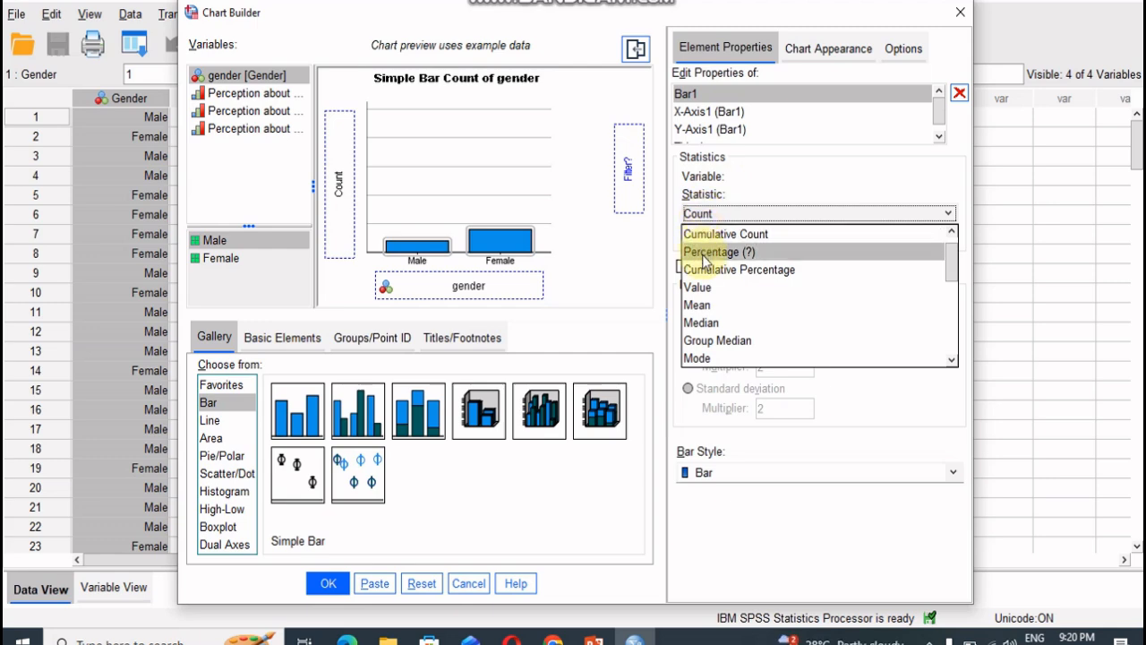
click(704, 255)
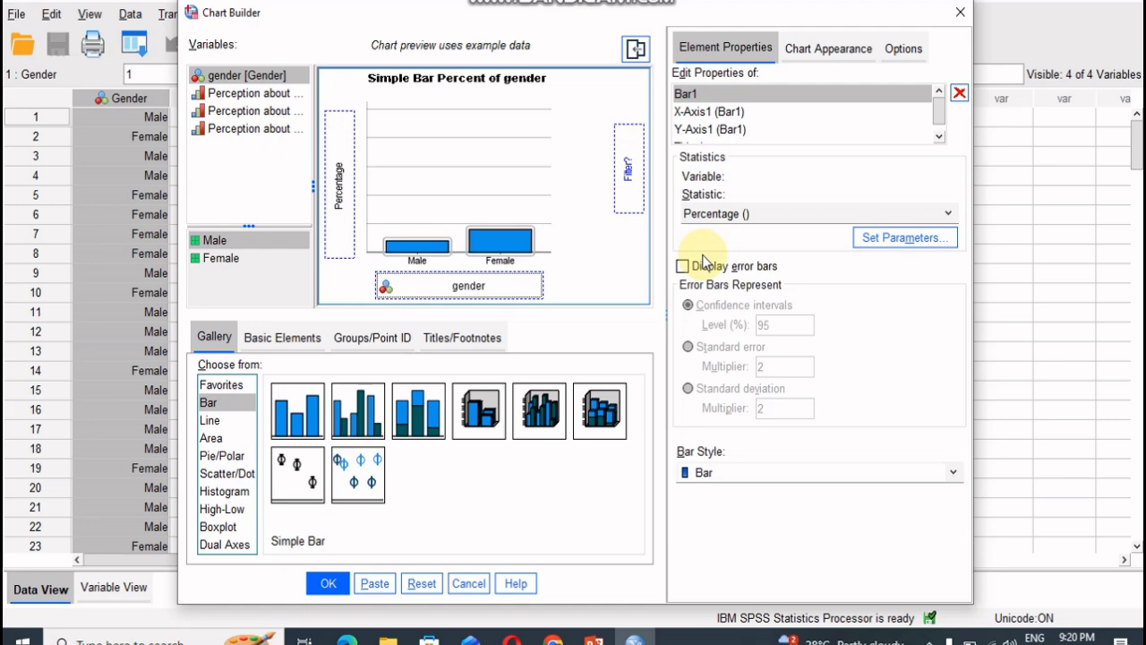
click(326, 584)
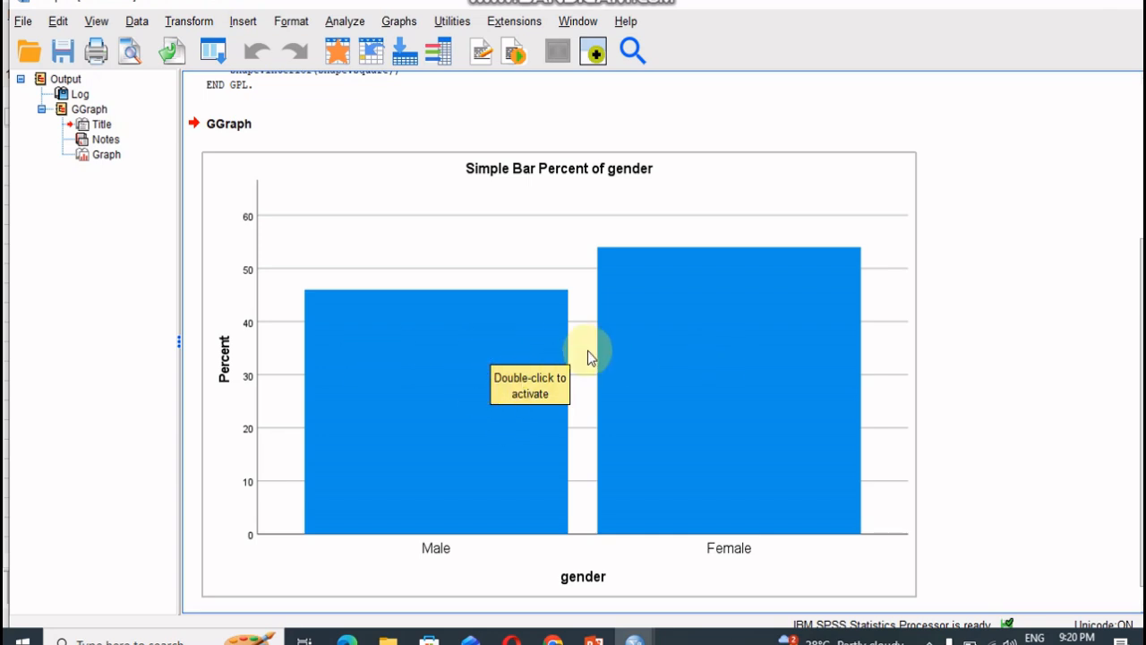
- Open the gender bar chart for editing and fill both bars with yellow (227, 215, 16)
click(487, 484)
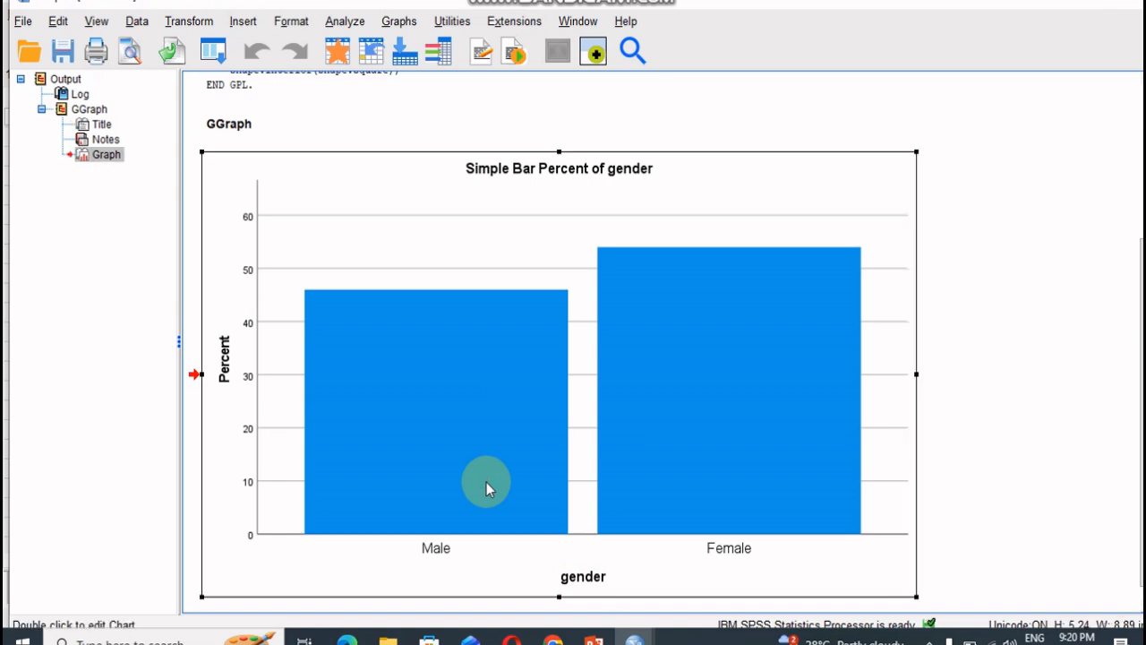
double_click(486, 484)
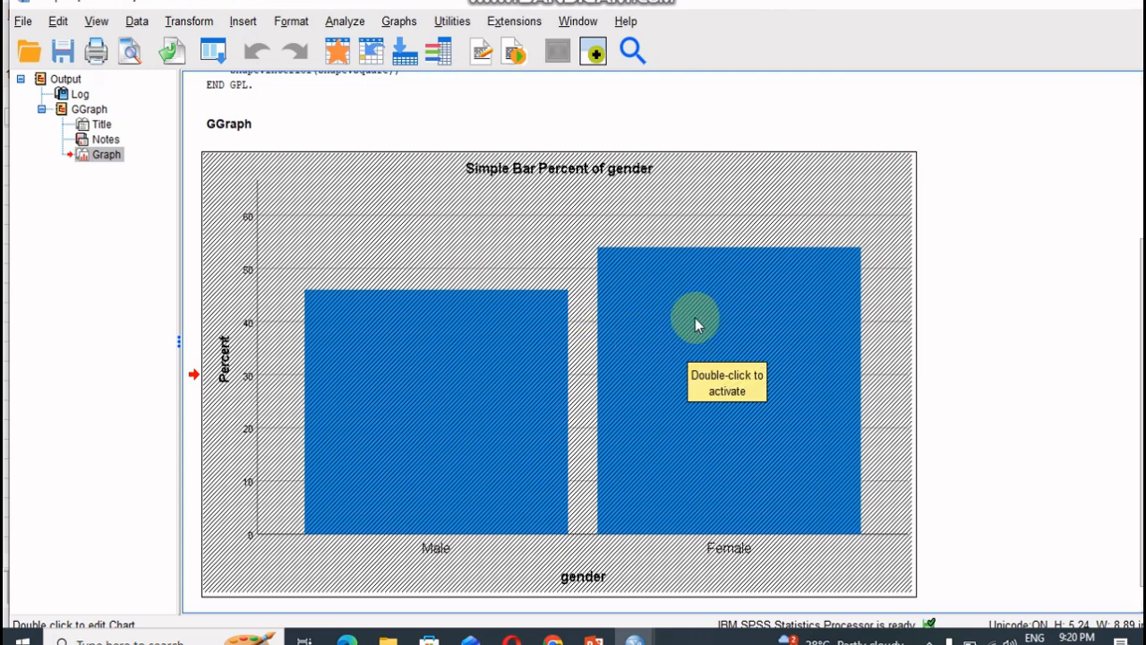
double_click(747, 293)
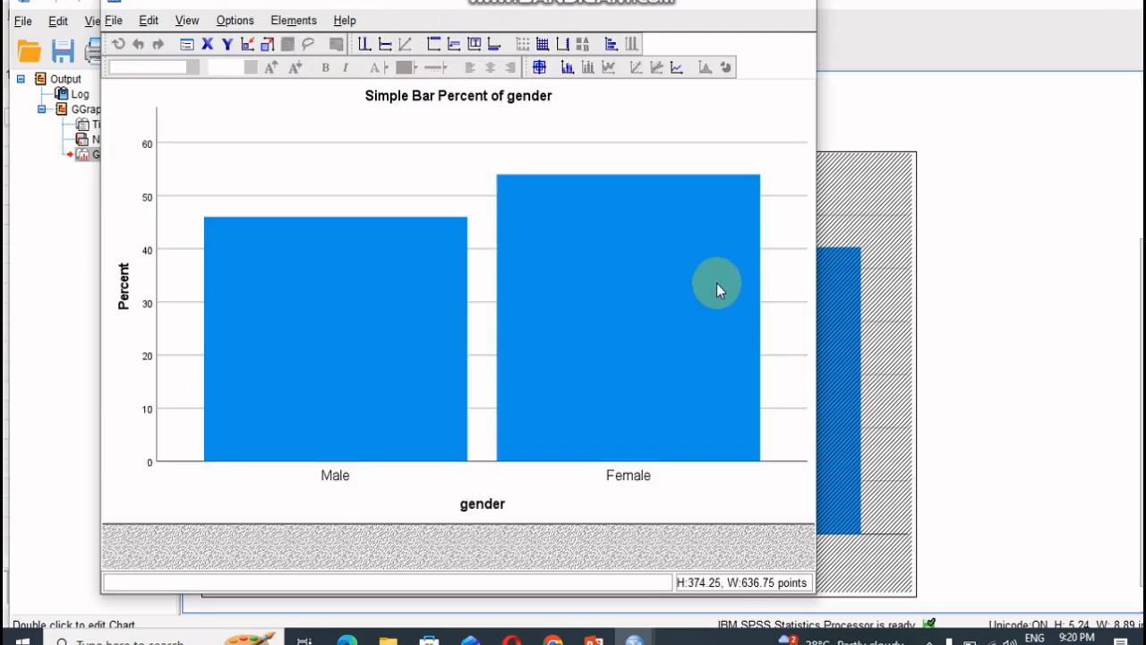
double_click(674, 266)
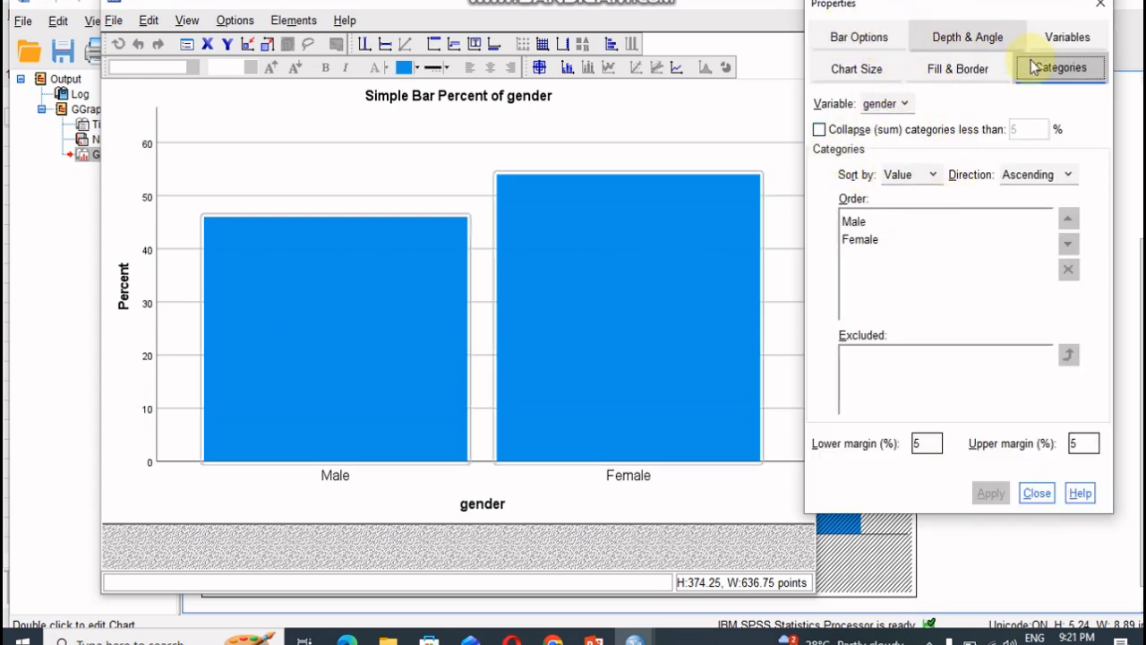
click(949, 69)
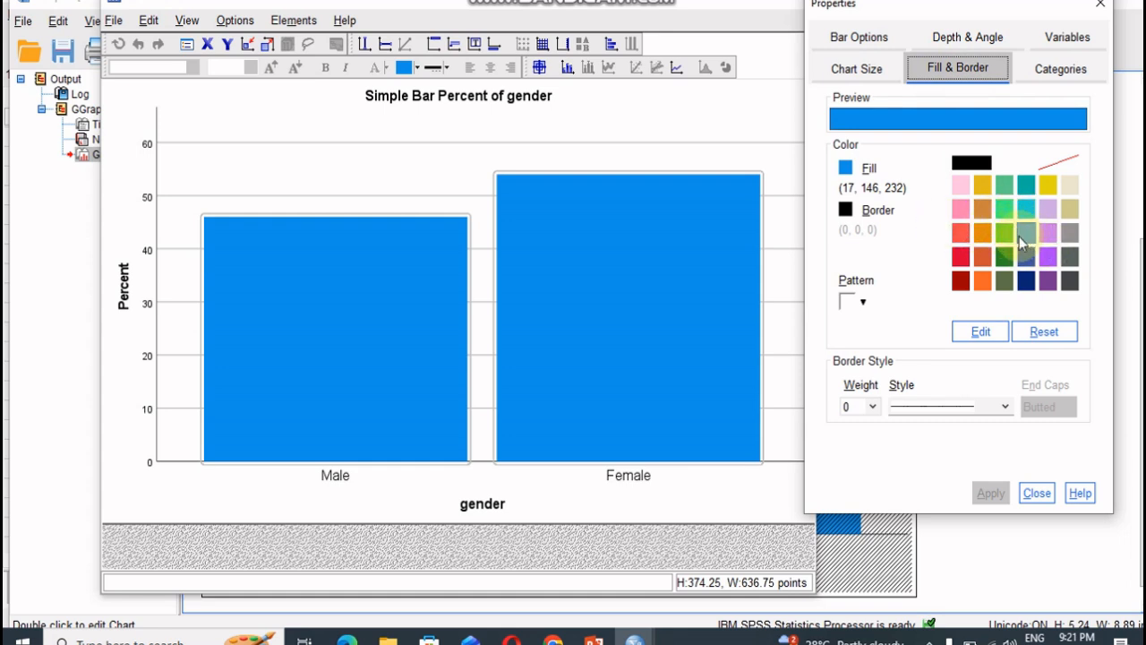
click(1047, 187)
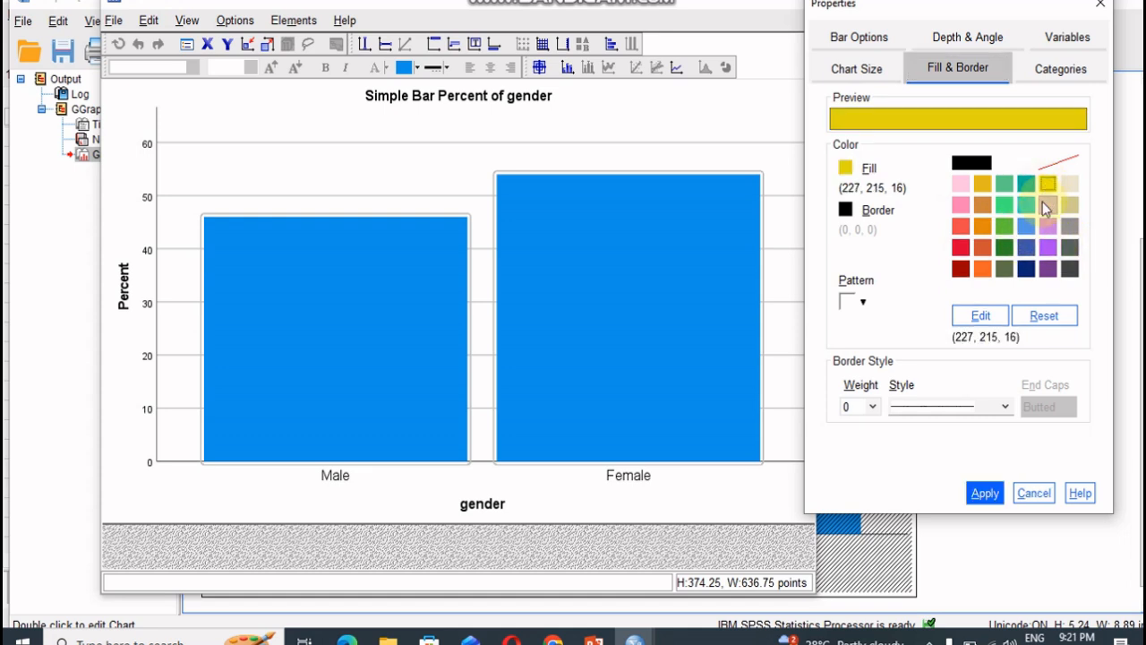
click(986, 495)
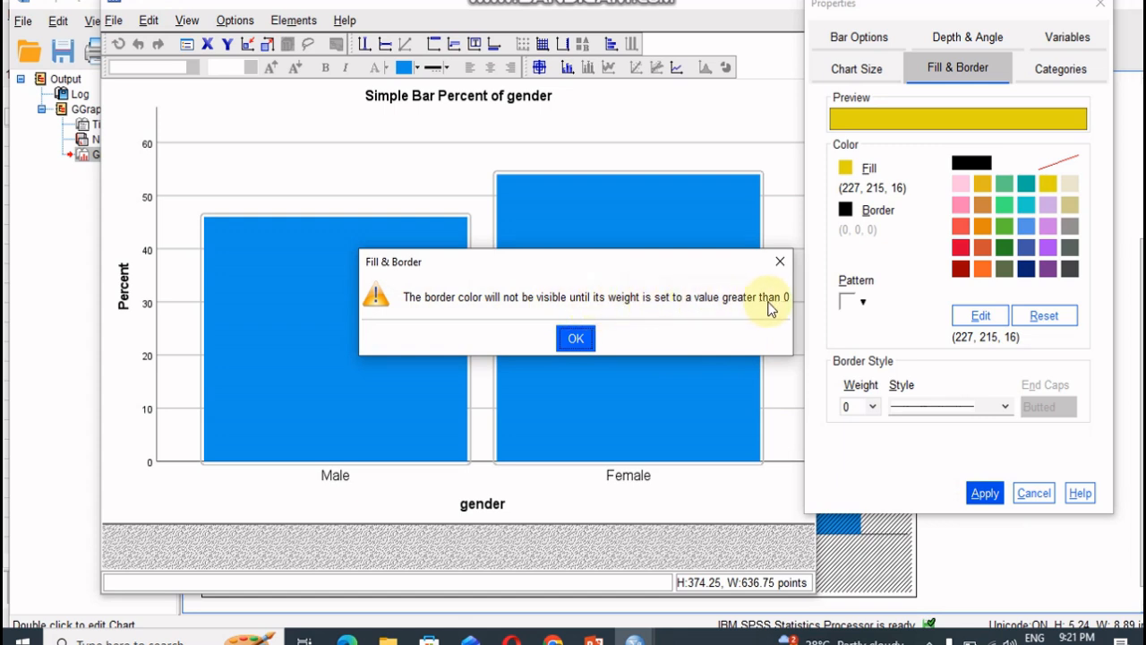
click(576, 338)
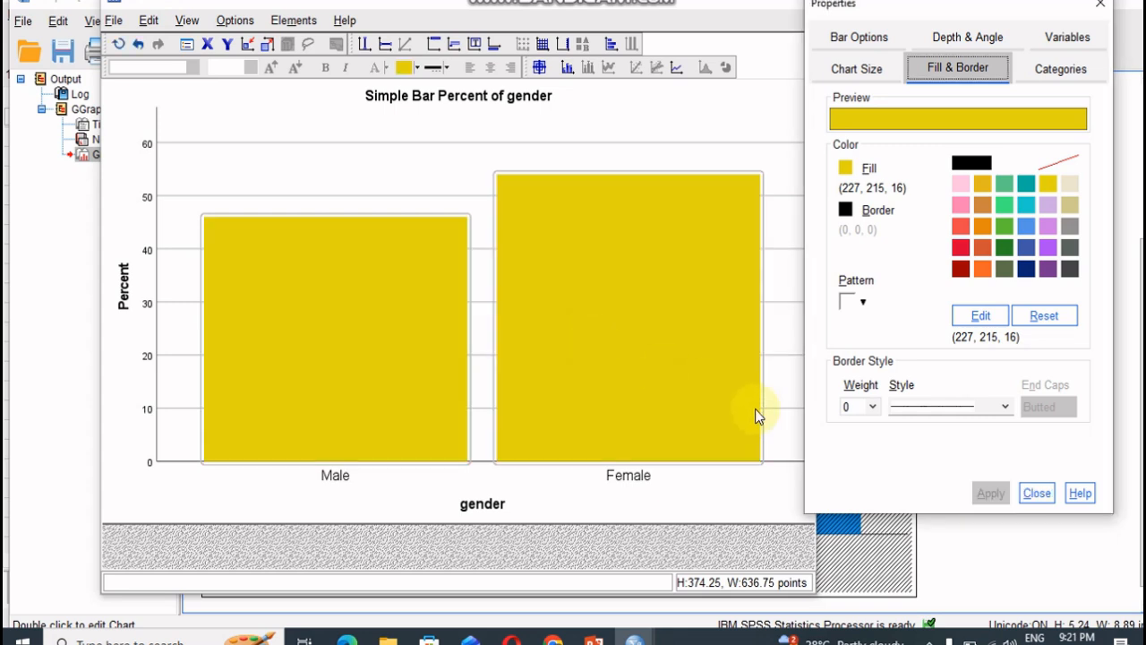
- Set the border weight of both bars to 1
click(873, 407)
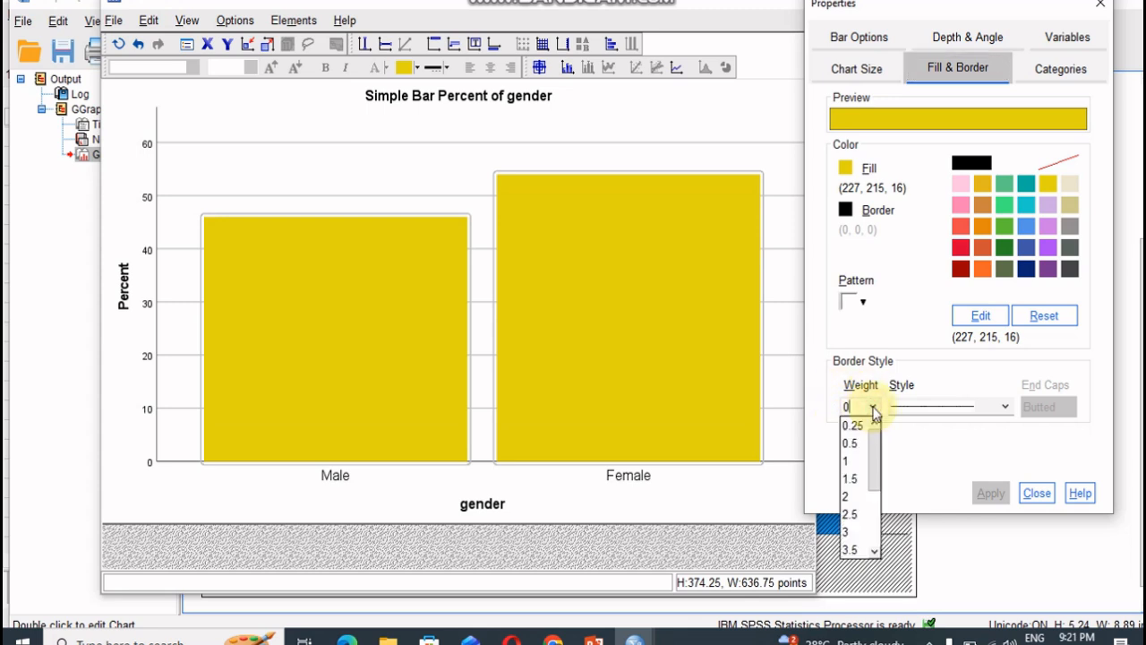
click(855, 464)
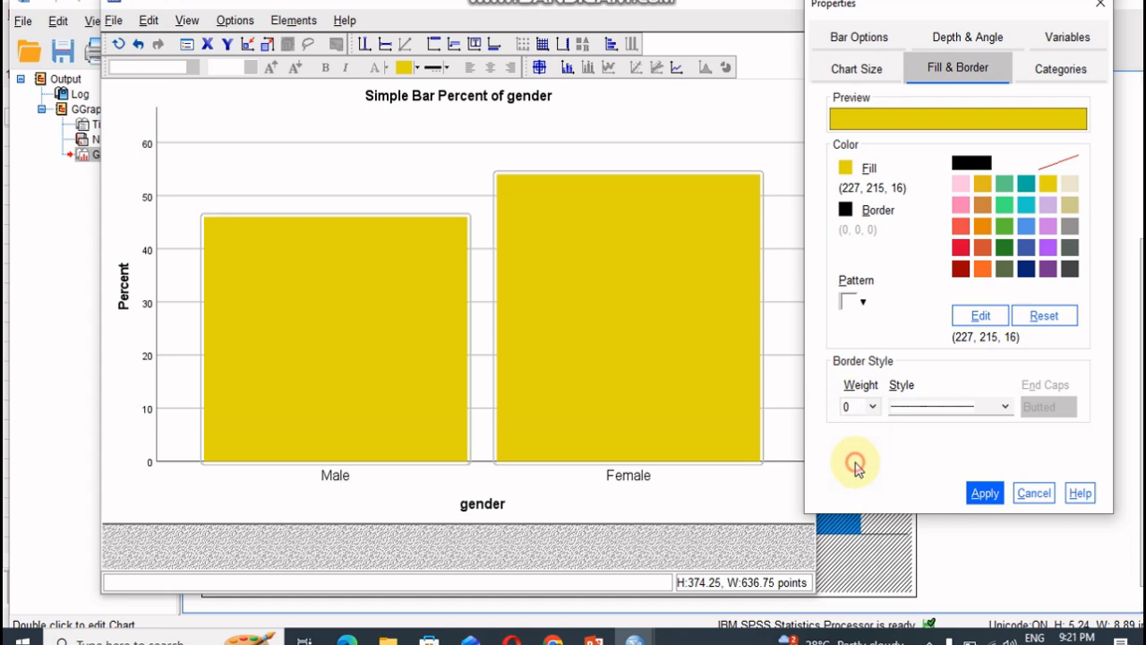
click(985, 494)
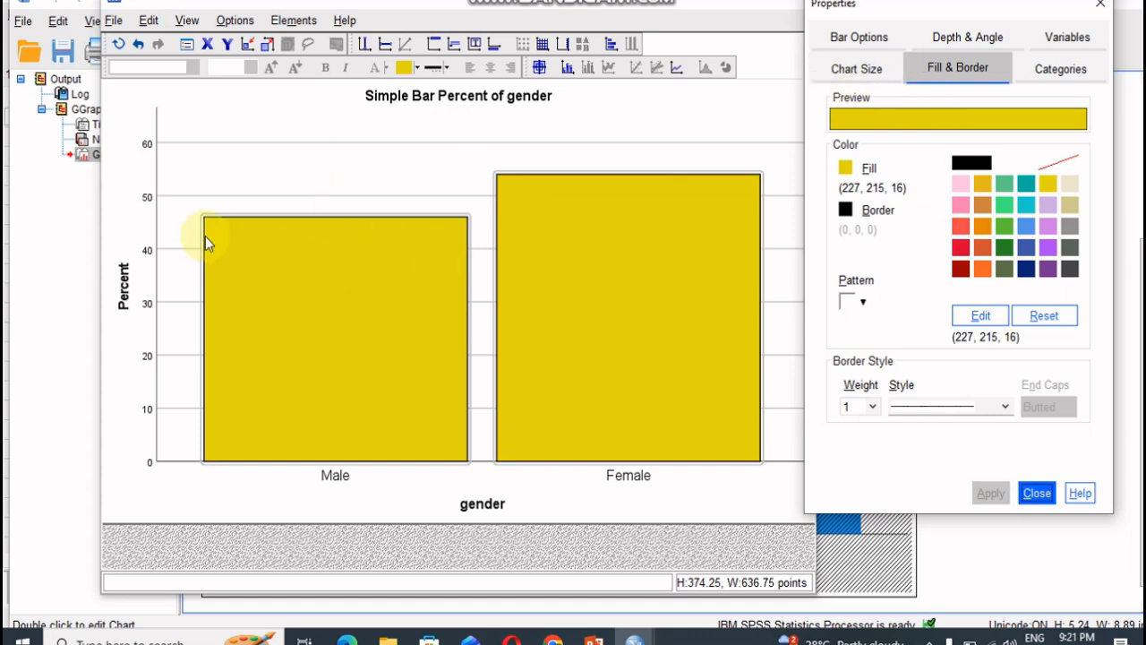
- Narrow the chart's bars to a width of 26%
click(862, 42)
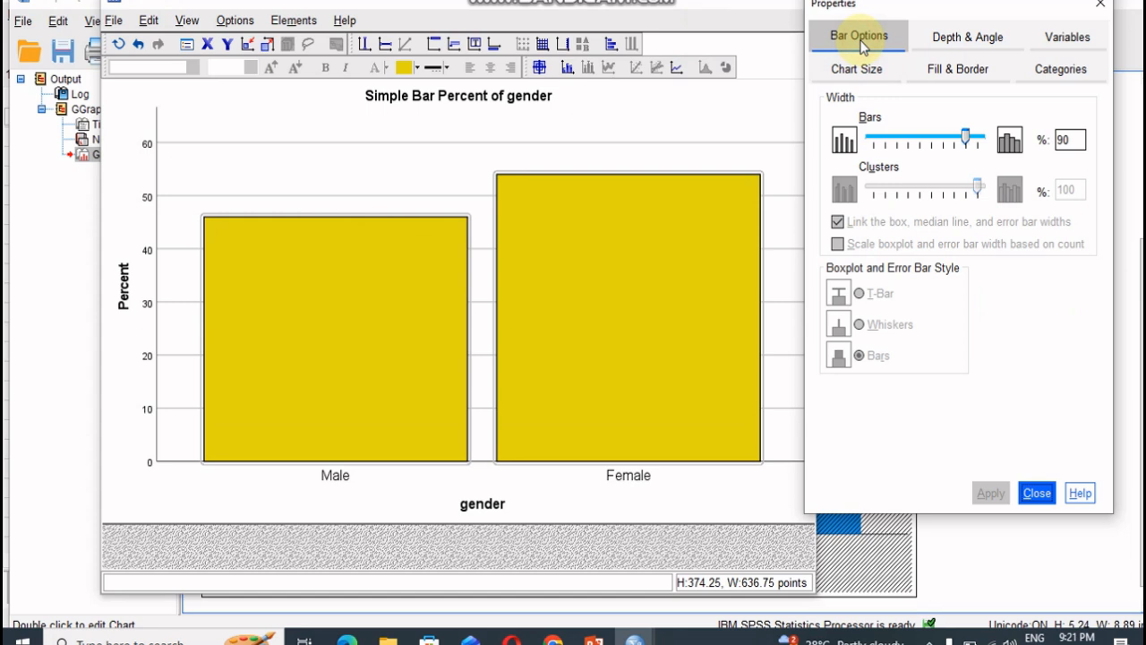
drag(965, 138, 893, 145)
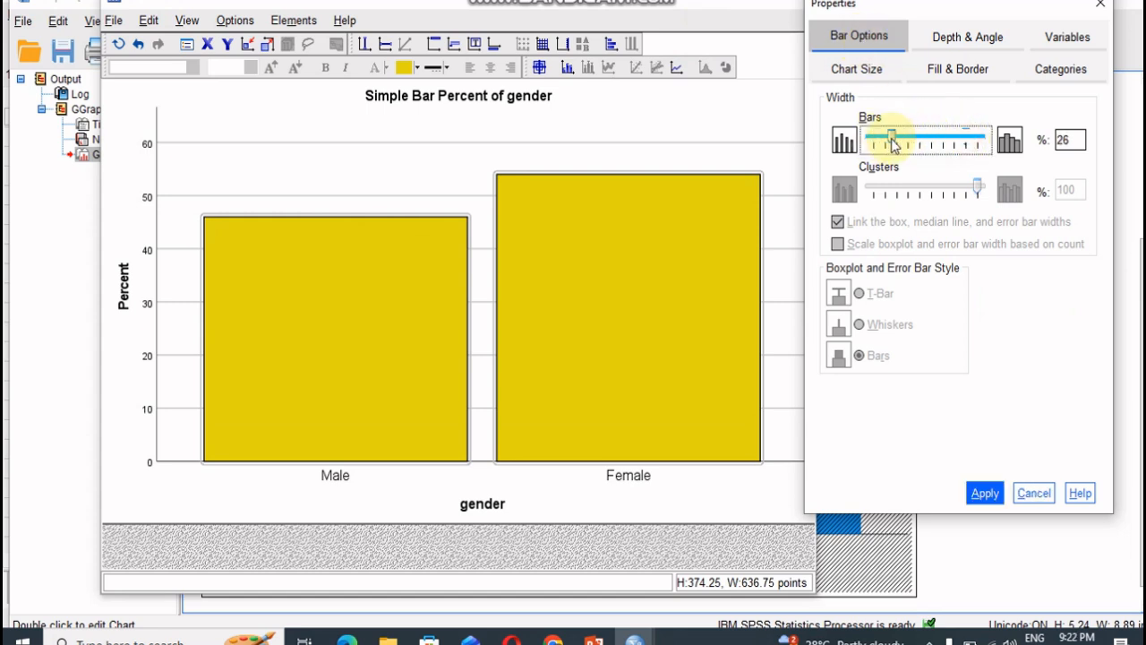
click(985, 493)
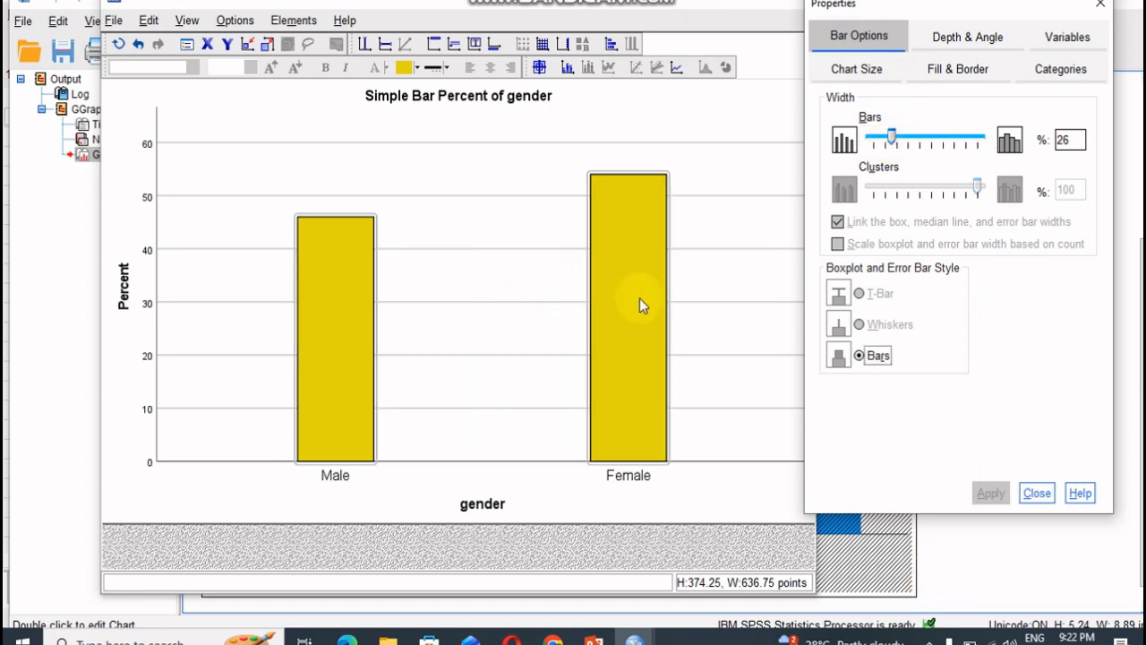
- Apply a checkerboard fill pattern to the Female bar only
click(932, 69)
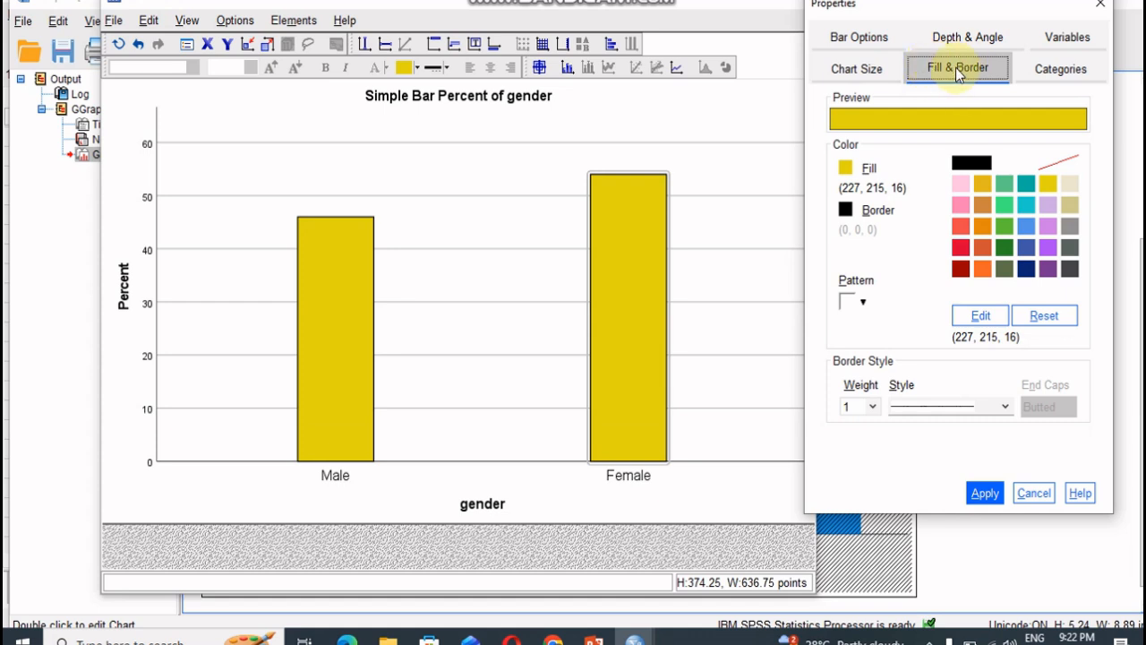
click(860, 300)
click(866, 326)
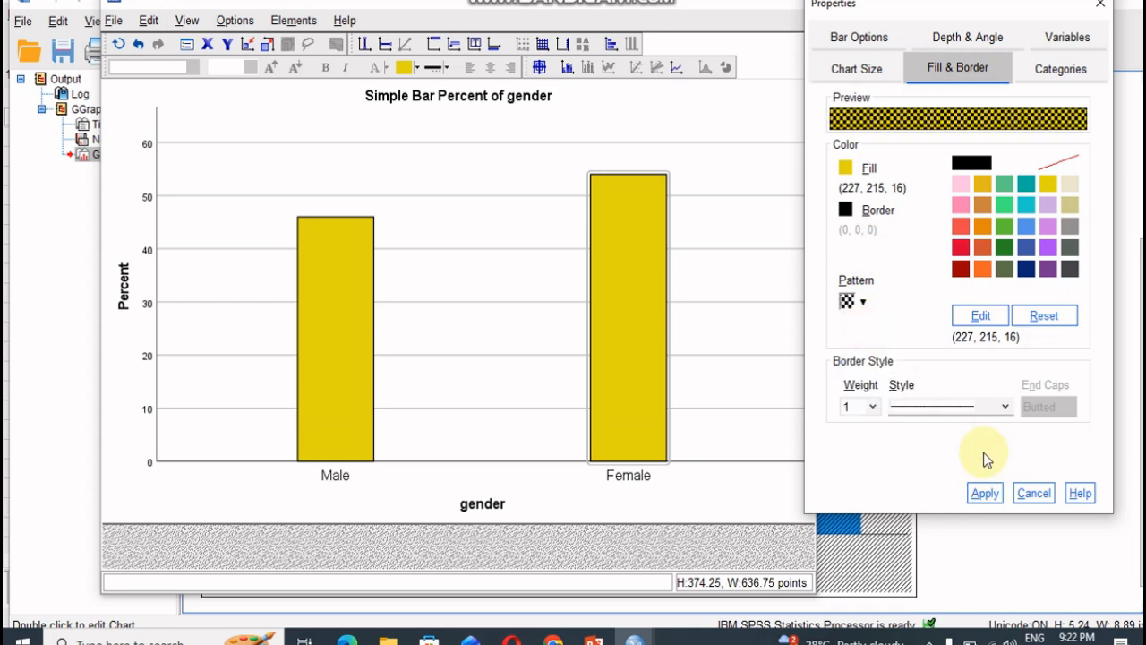
click(985, 493)
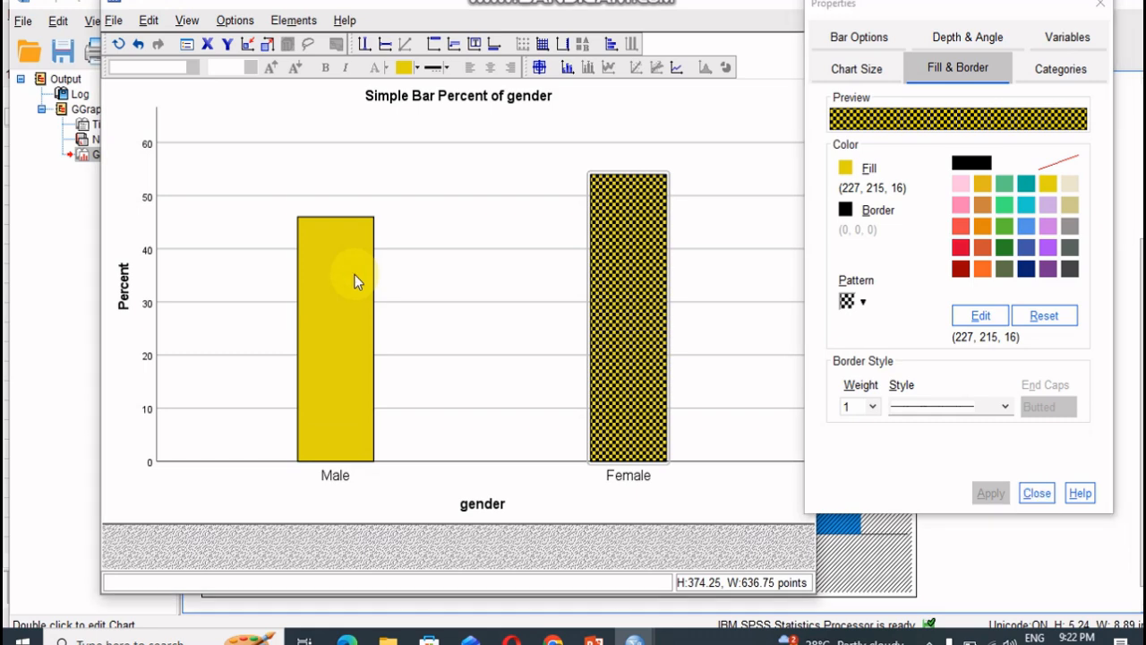
- Fill only the Male bar with pink (254, 130, 180) and close its properties
right_click(354, 272)
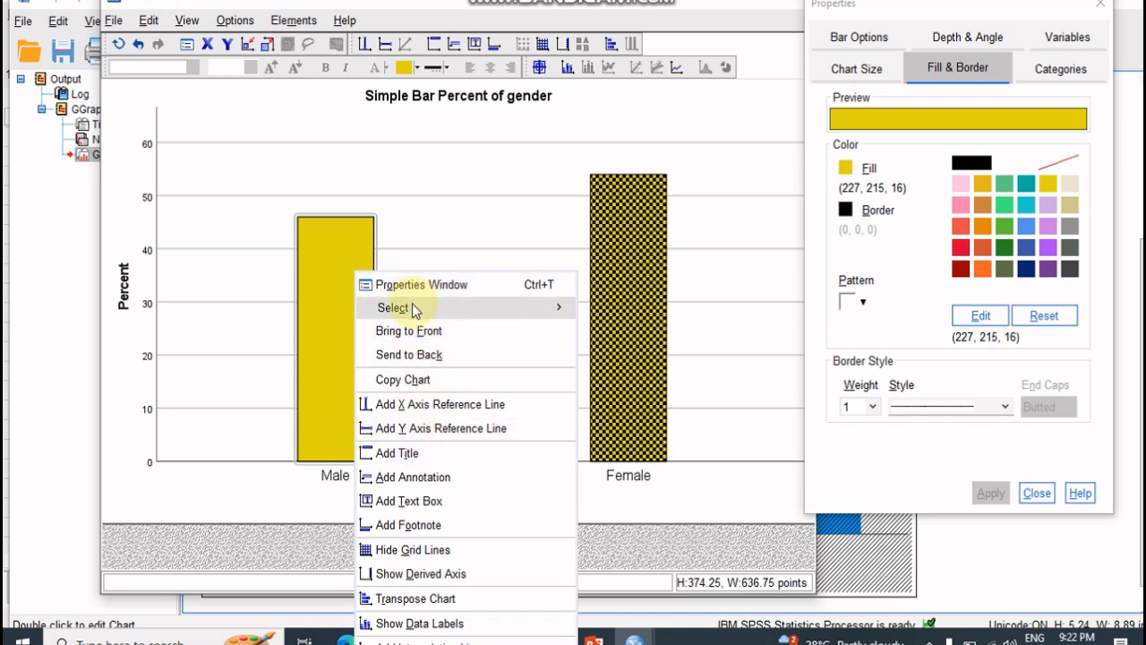
mouse_move(410, 307)
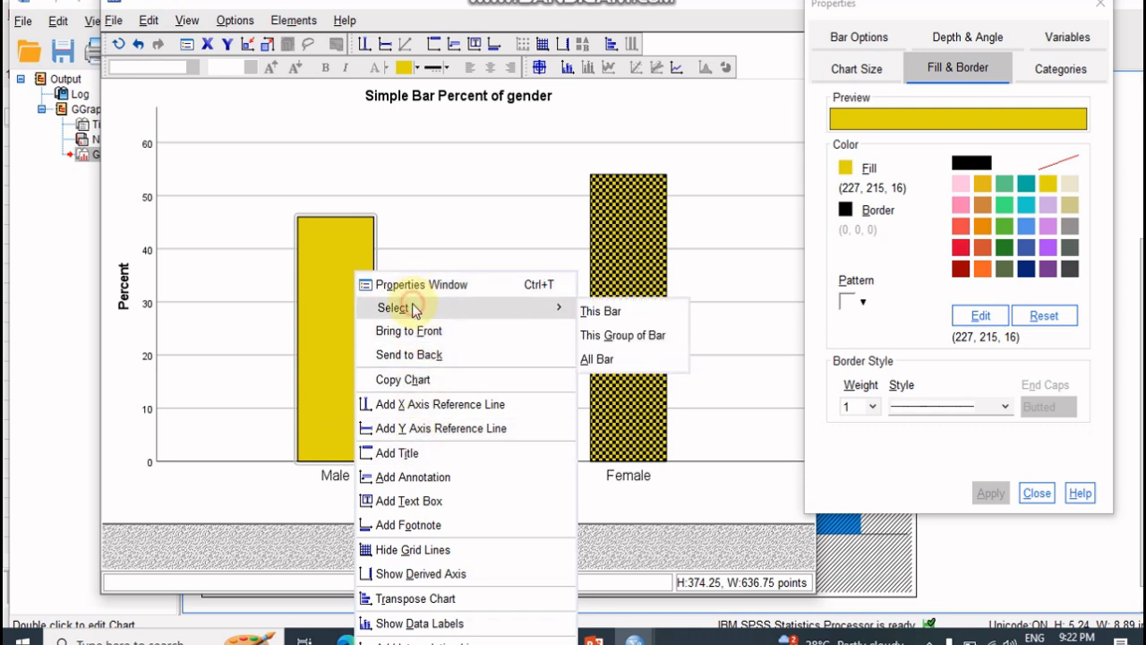
click(615, 313)
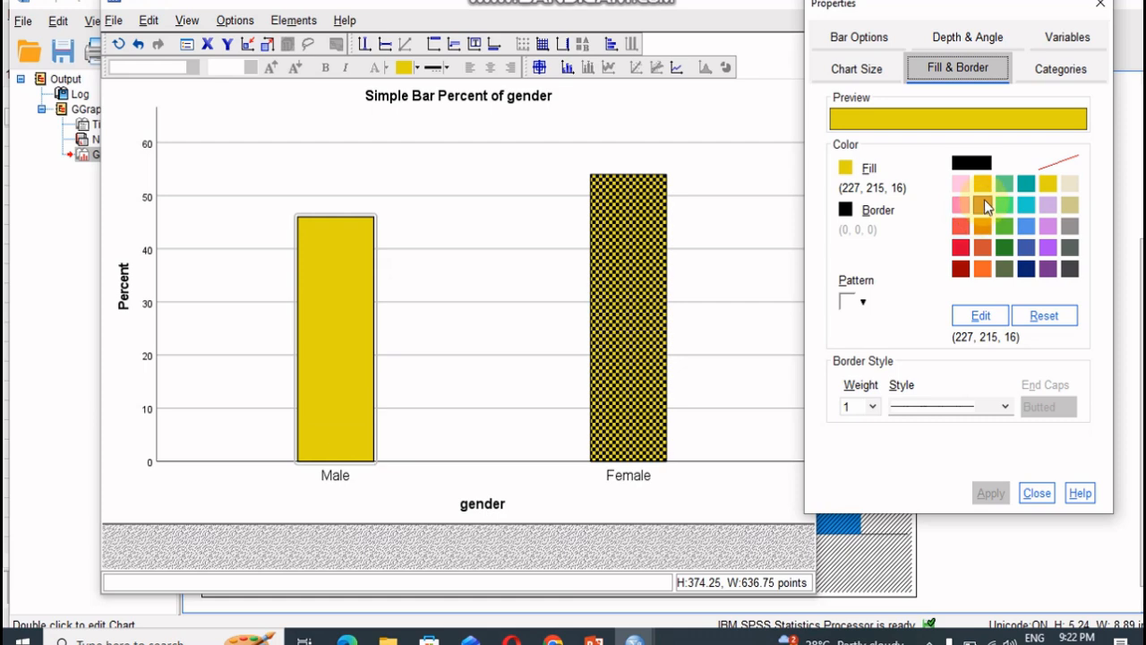
click(961, 206)
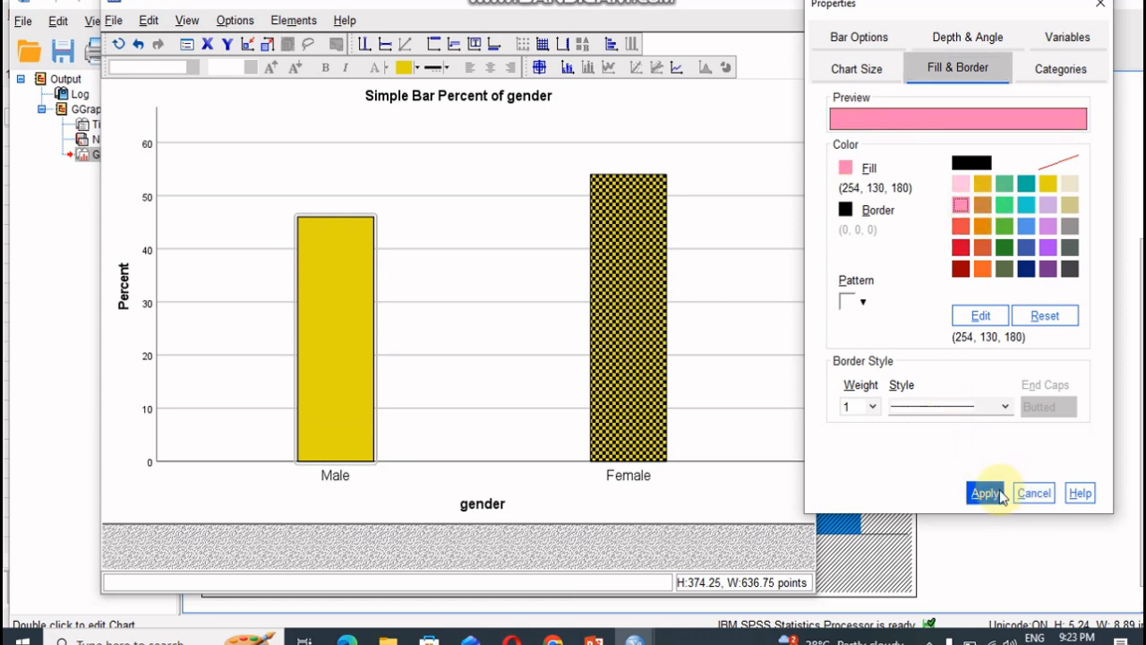
click(989, 494)
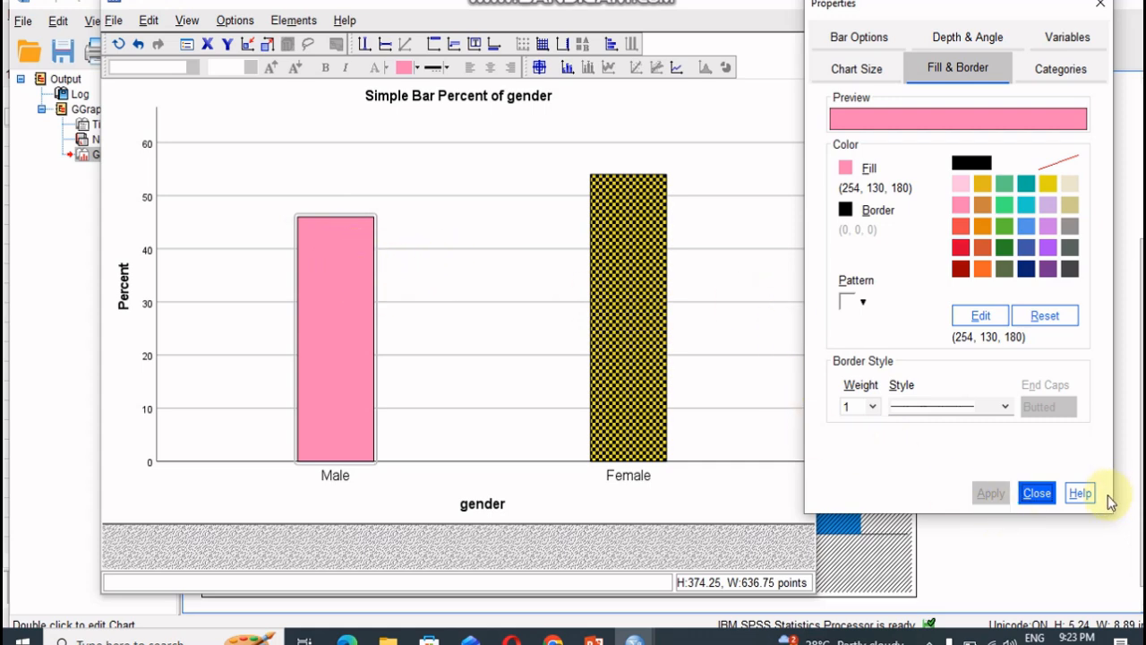
click(1053, 499)
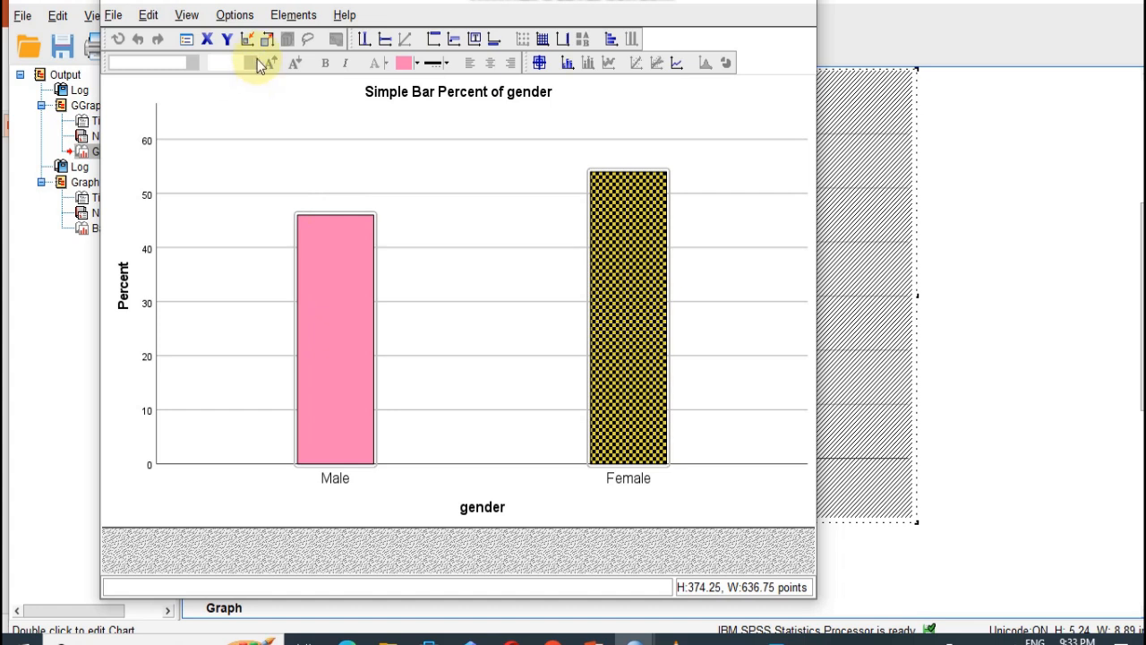
- Insert a chart title reading "Gender Wise Classification"
click(433, 41)
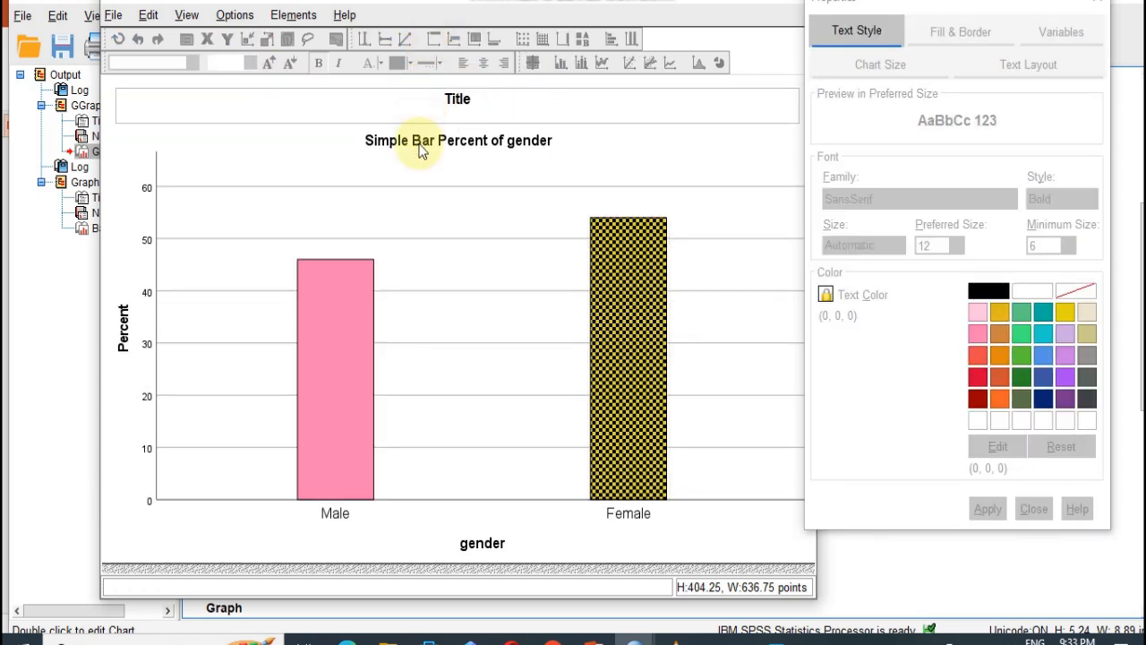
double_click(448, 97)
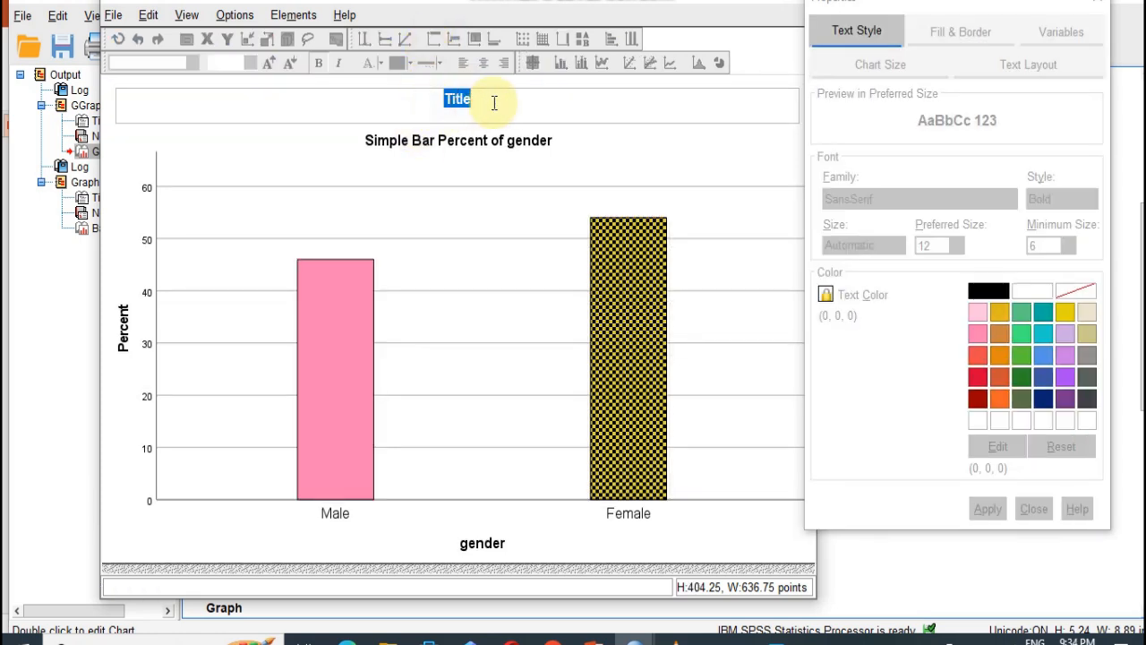
key(BackSpace)
text(Gender Wise)
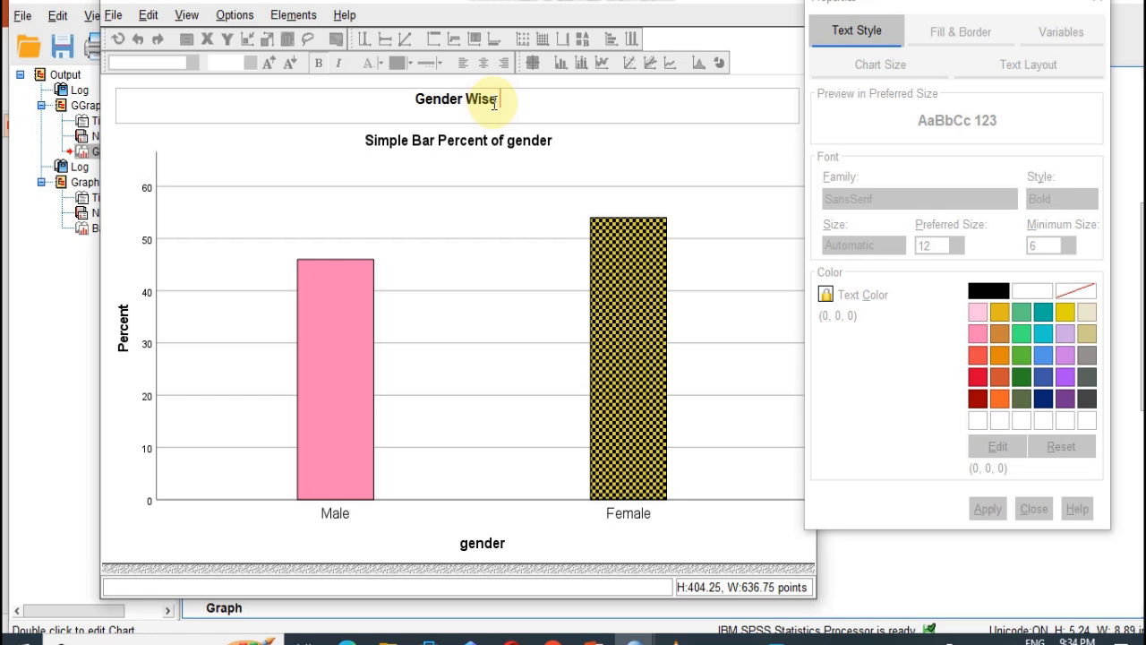
text( Classification)
- Show data labels on the Male and Female bars
click(621, 267)
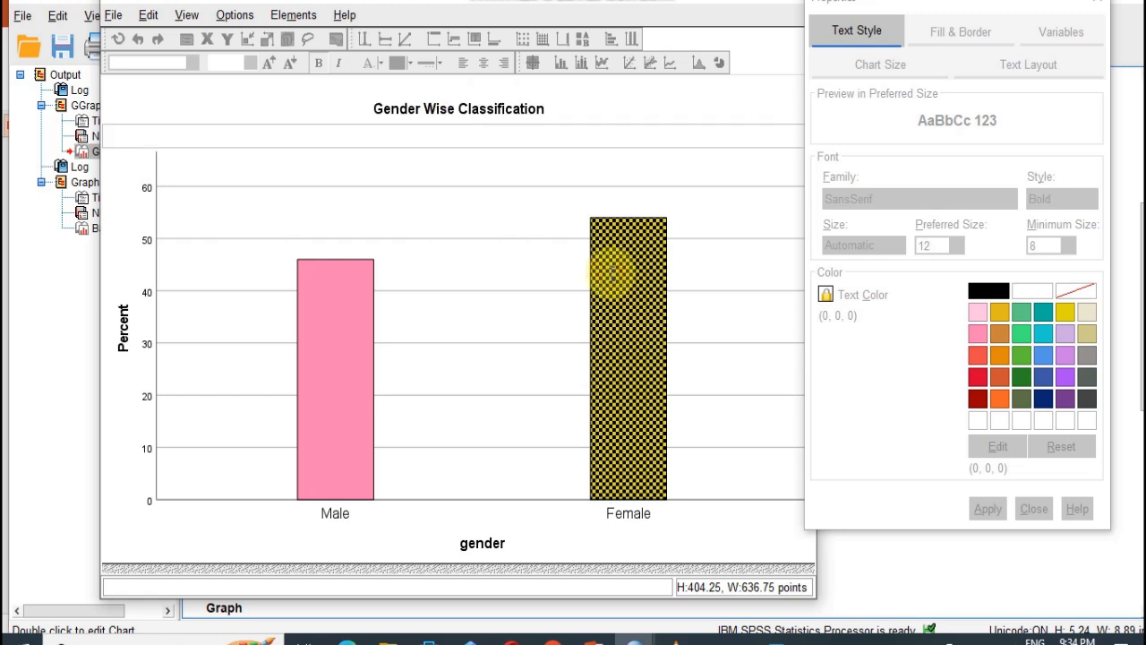
click(632, 271)
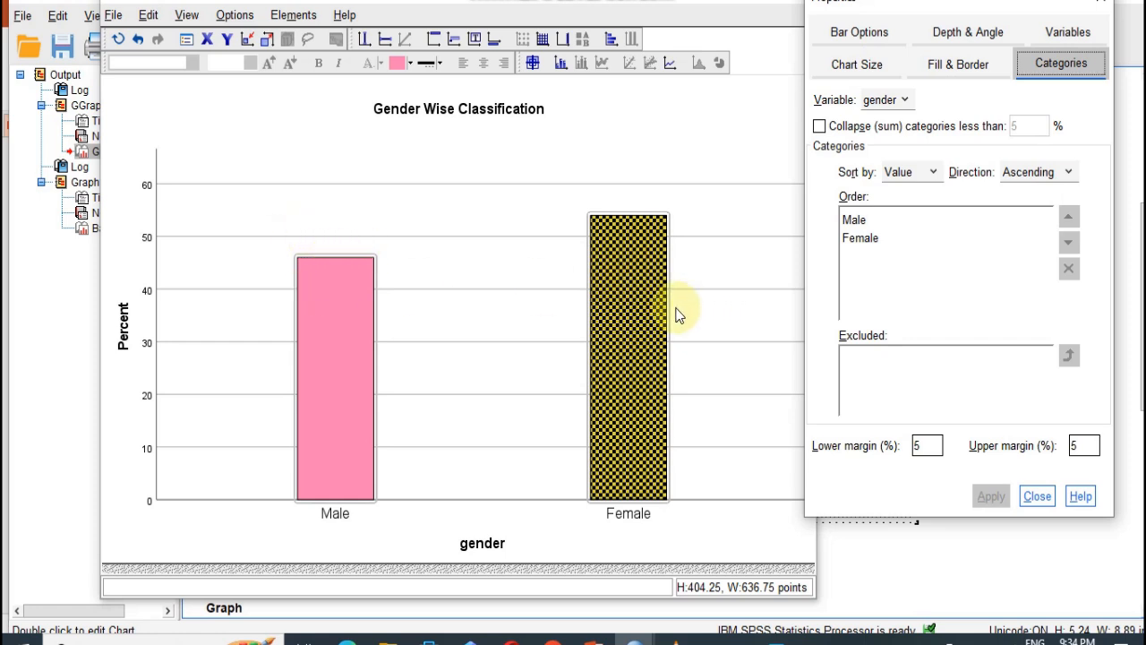
click(561, 65)
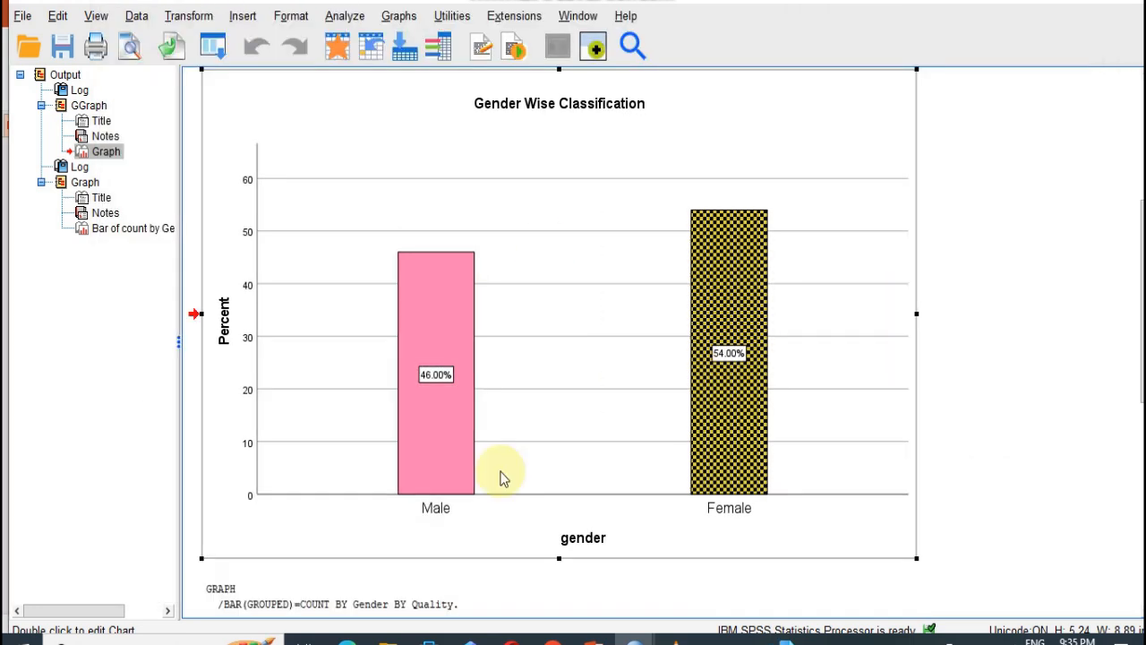
- Switch to the BAR.sav dataset and start defining a legacy clustered bar chart with summaries for groups of cases
mouse_move(633, 643)
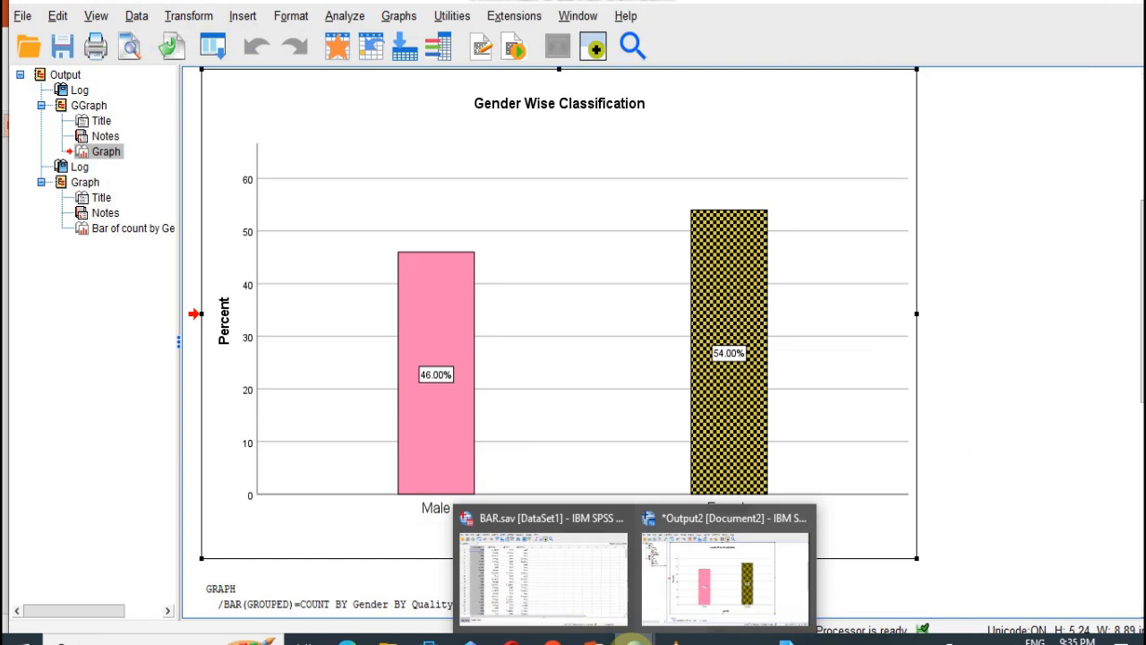
click(570, 580)
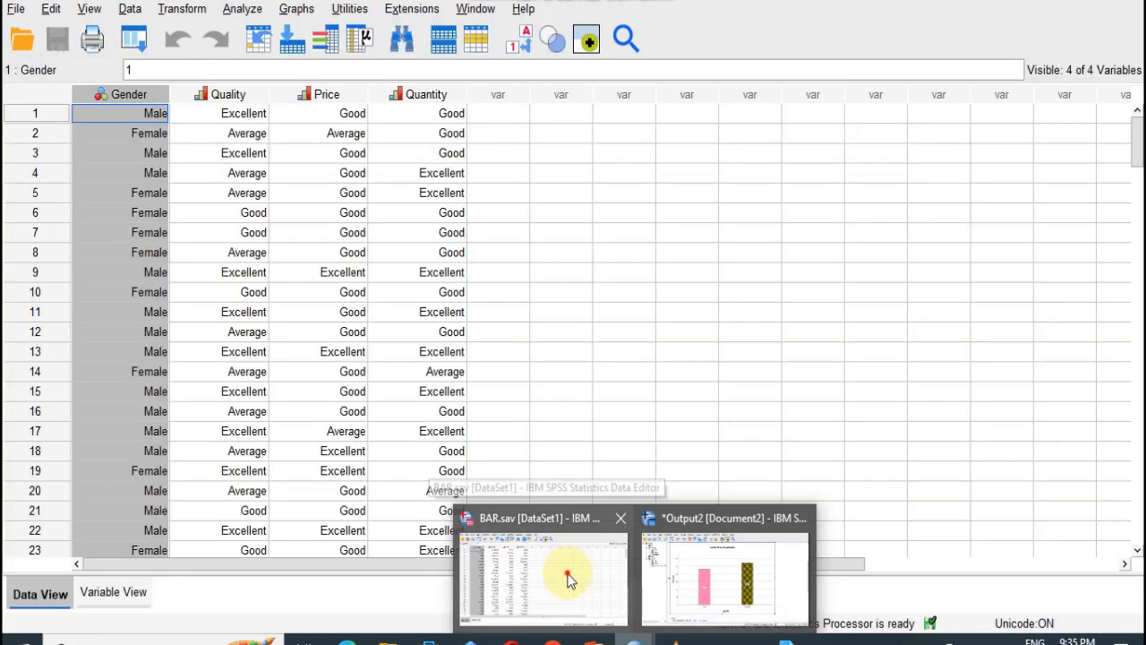
click(296, 11)
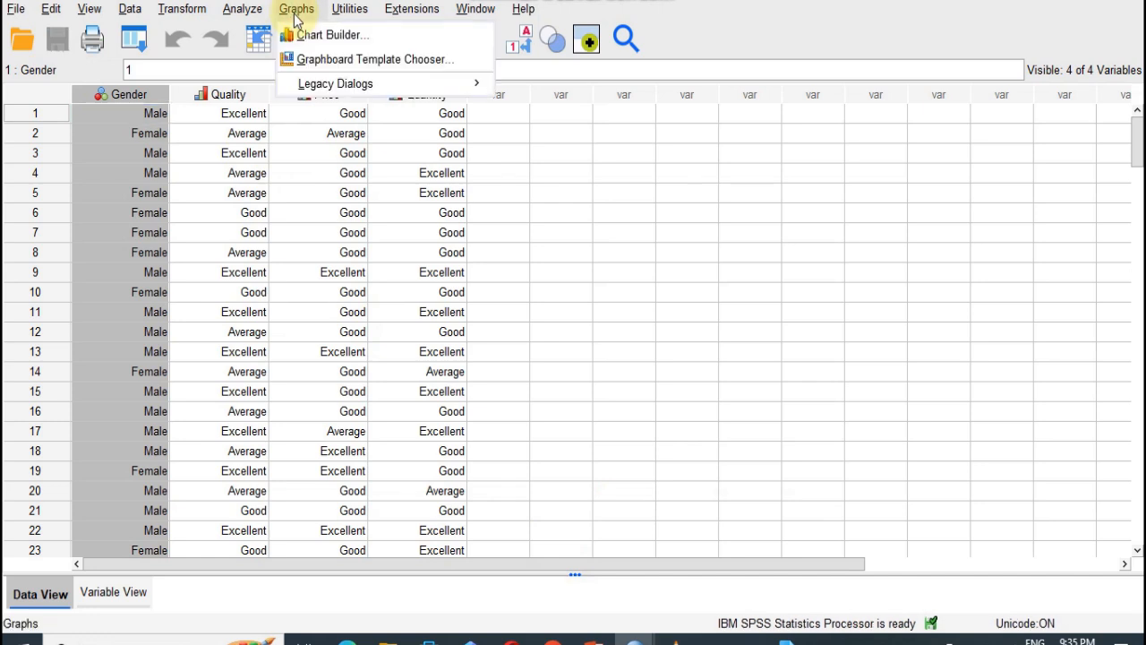
mouse_move(314, 92)
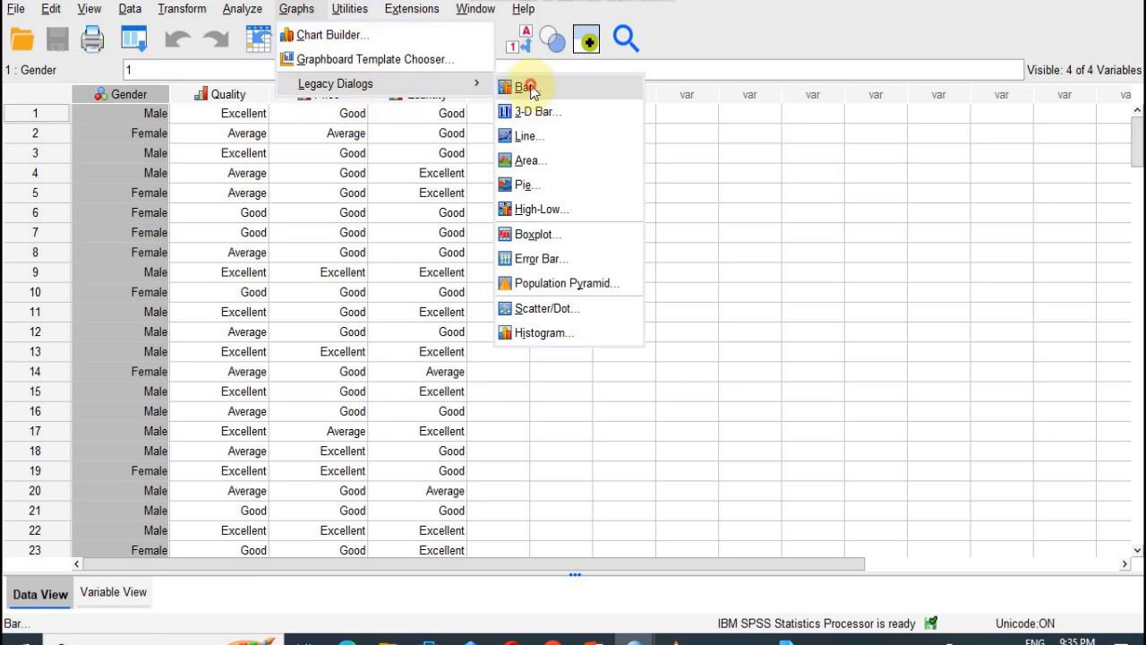
click(528, 88)
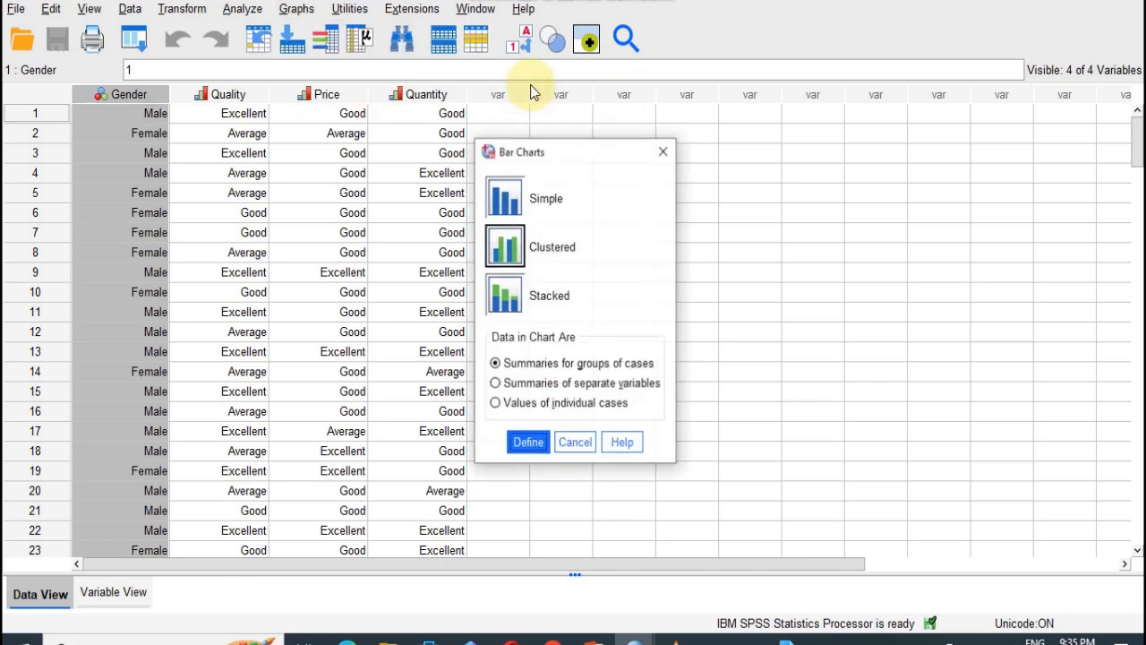
click(516, 252)
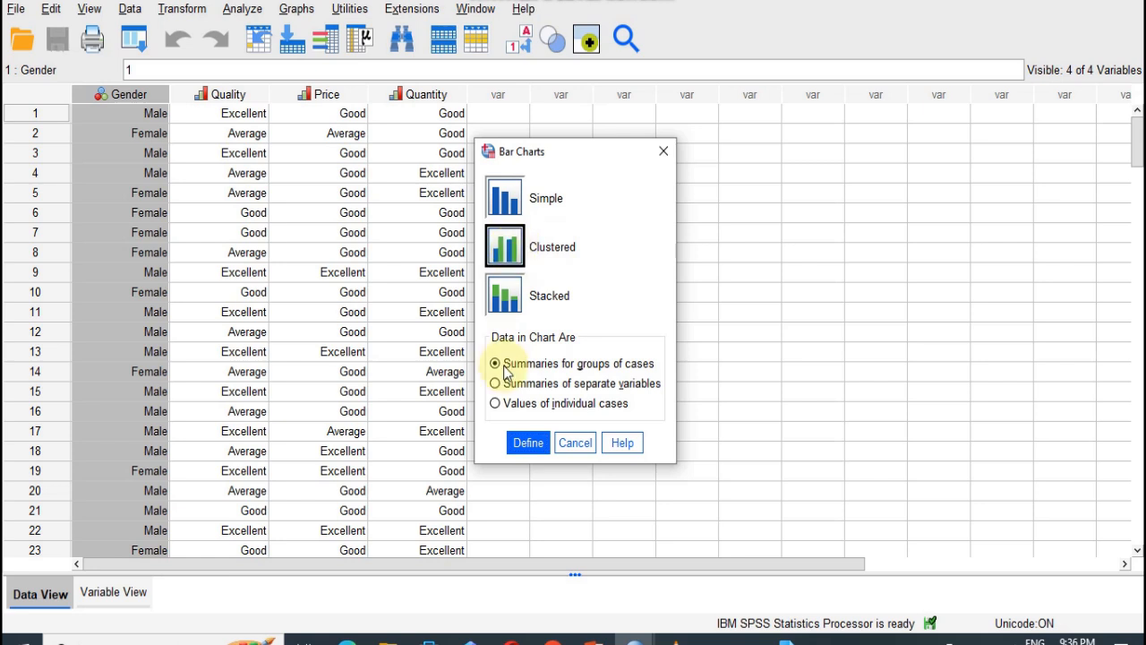
click(526, 448)
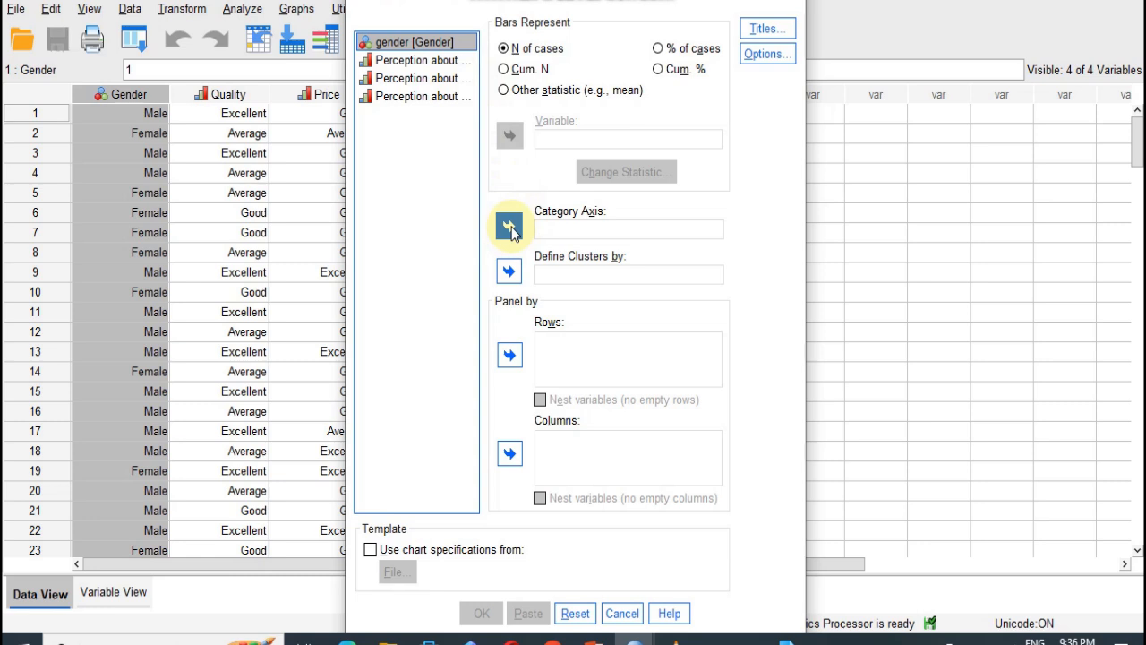
- Put gender on the category axis, cluster by Perception about Quality of the Product, and generate the chart
click(510, 227)
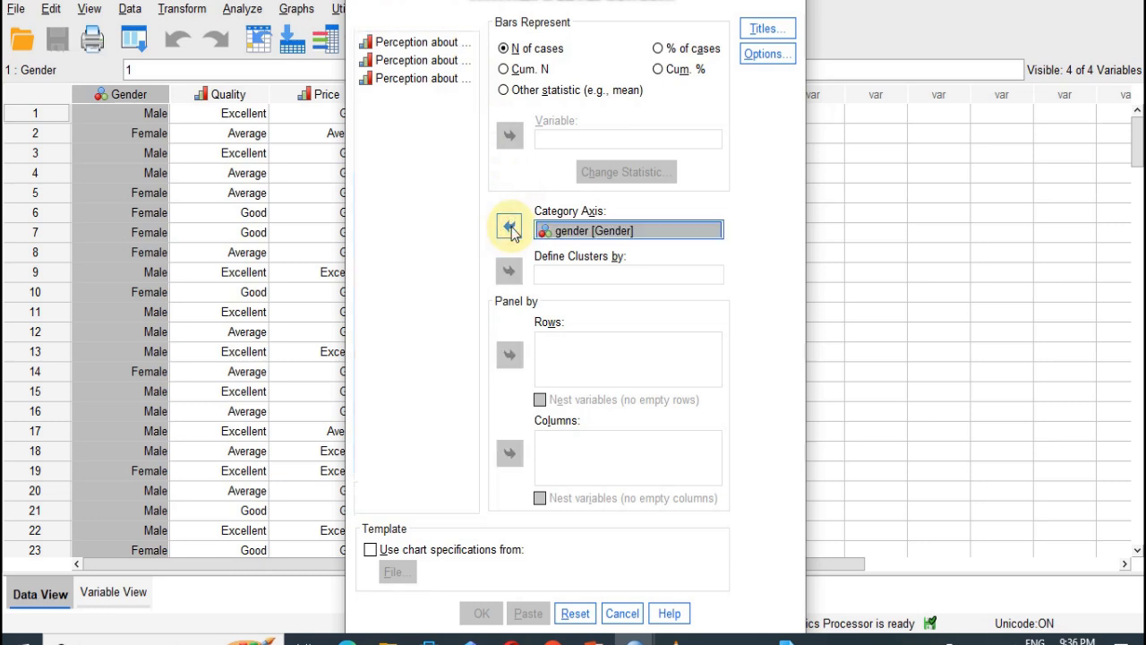
click(420, 45)
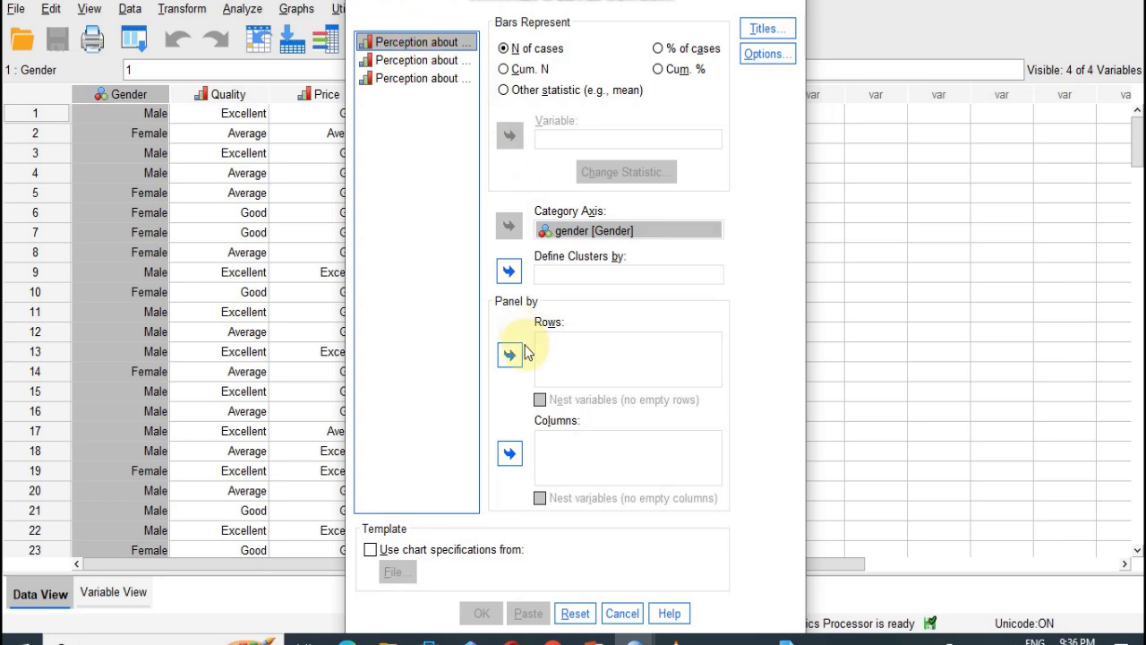
click(509, 271)
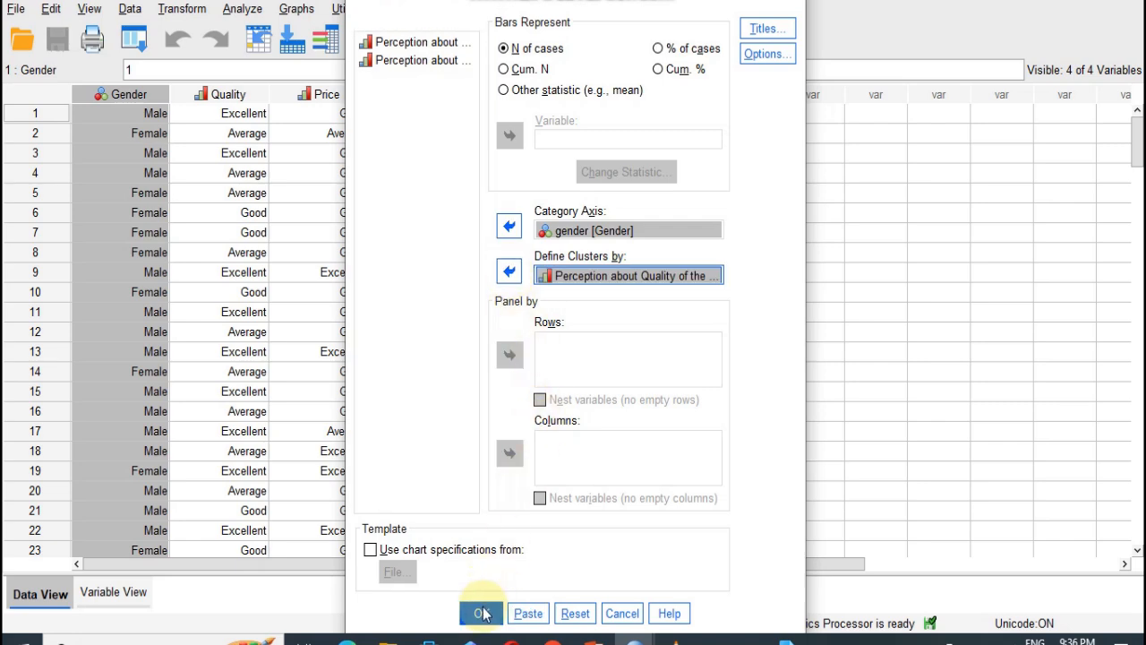
click(481, 614)
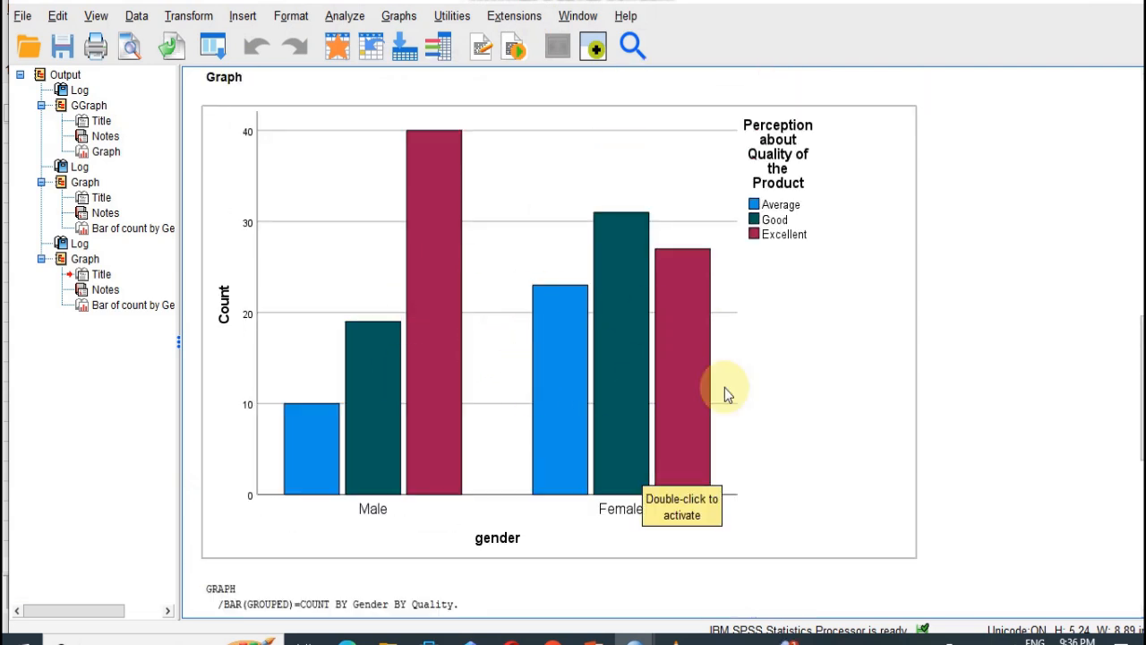
- Open the clustered bar chart for editing and insert a title placeholder
double_click(626, 374)
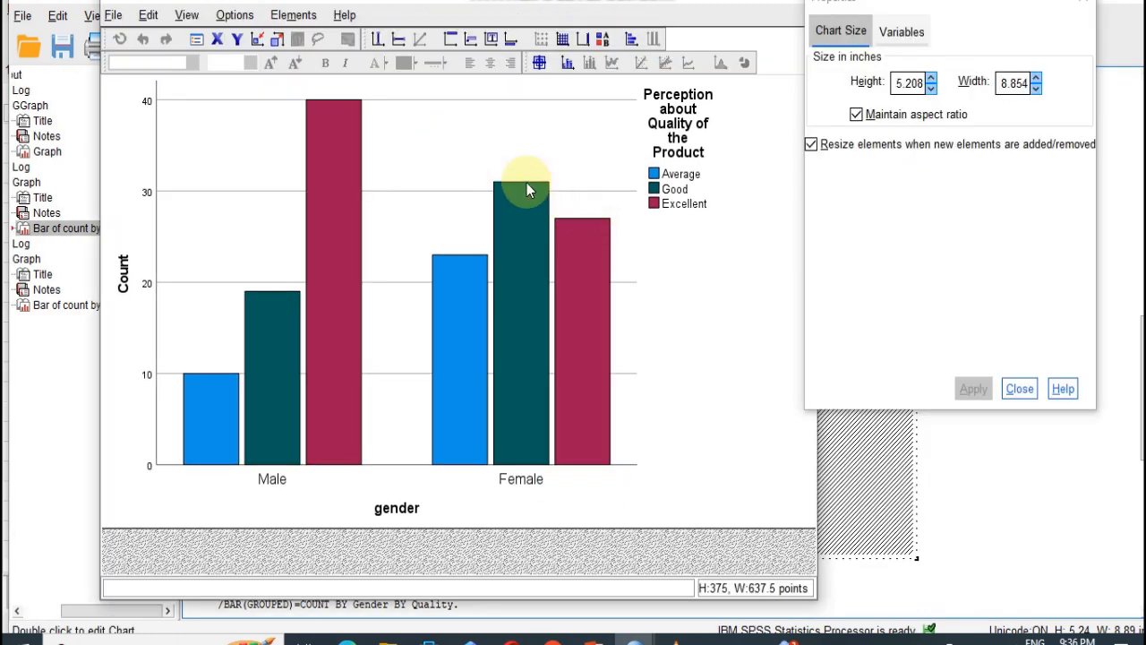
click(449, 38)
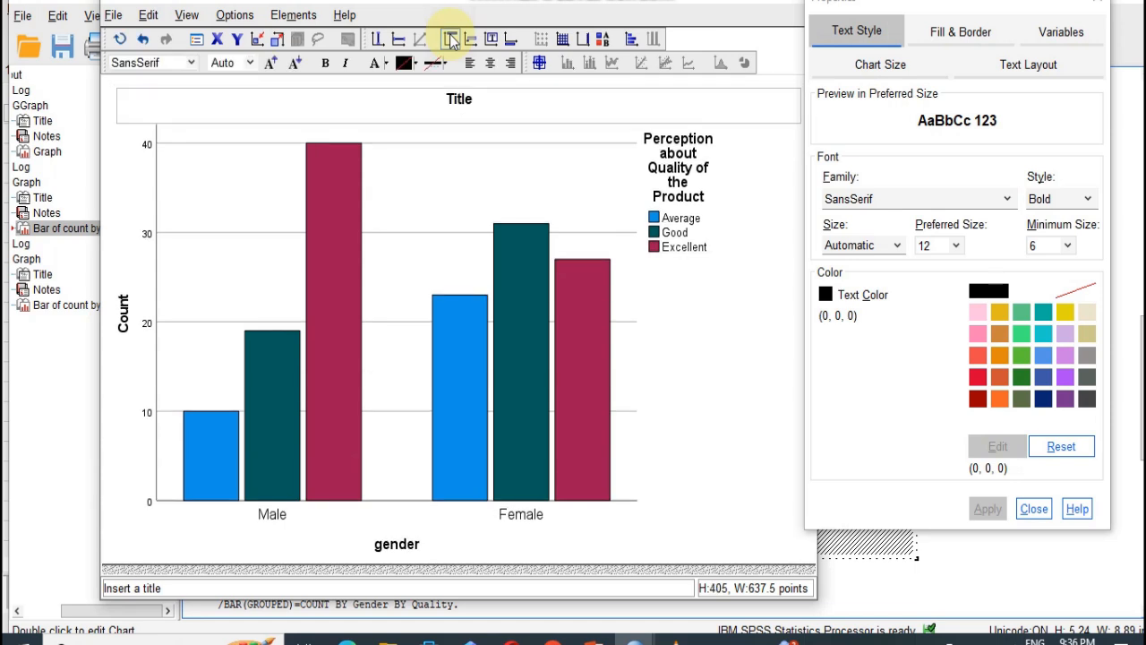
click(457, 99)
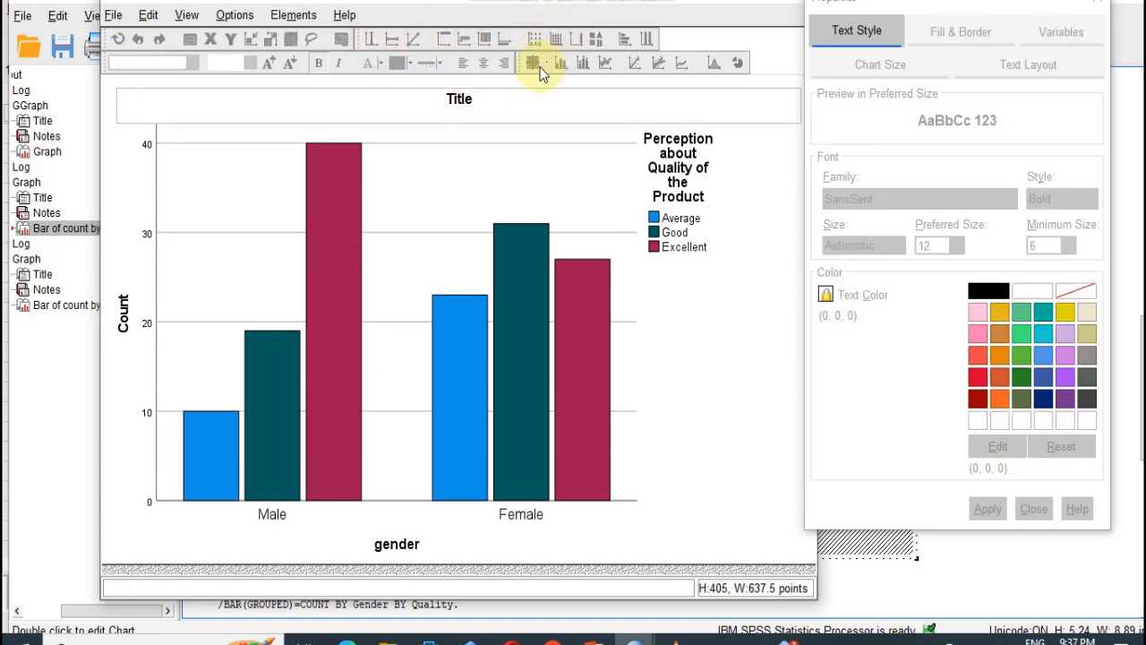
- Show data labels on all the clustered bars
click(529, 258)
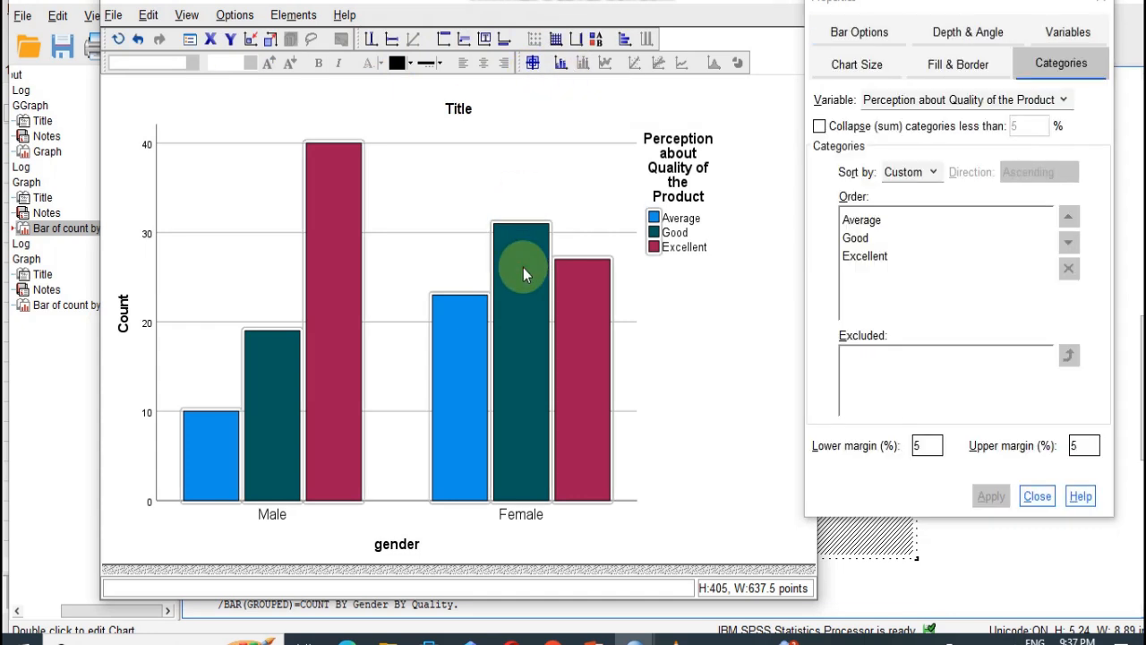
click(561, 64)
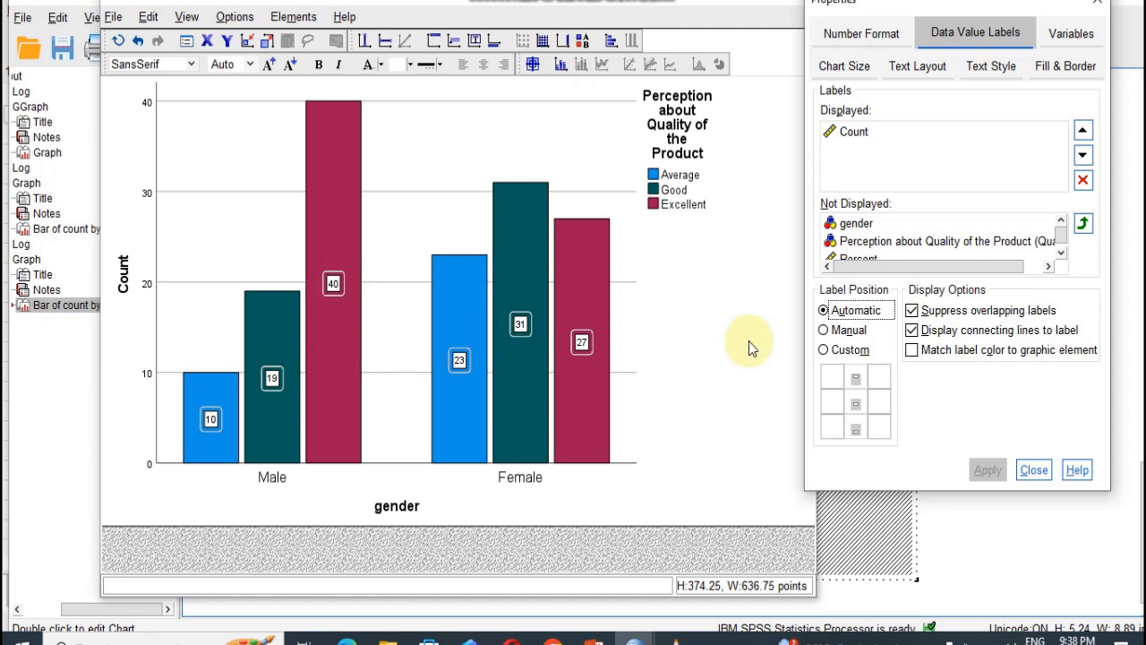
- Replace Count with Percent among the values displayed in the bars' data labels
click(853, 132)
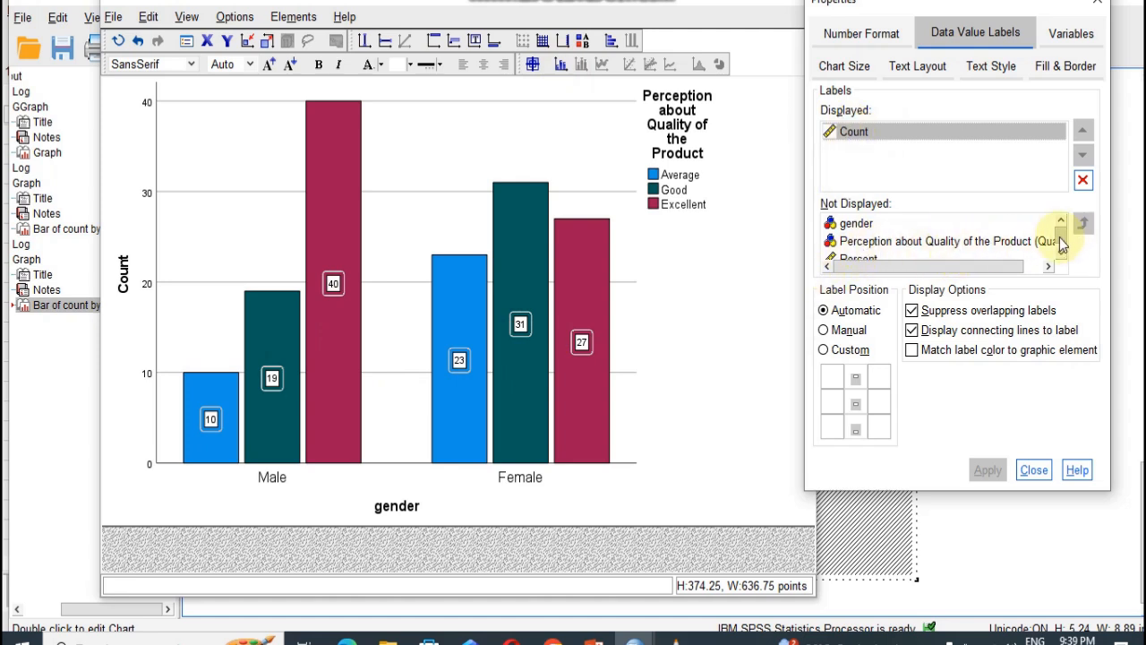
scroll(1060, 234, down, 1)
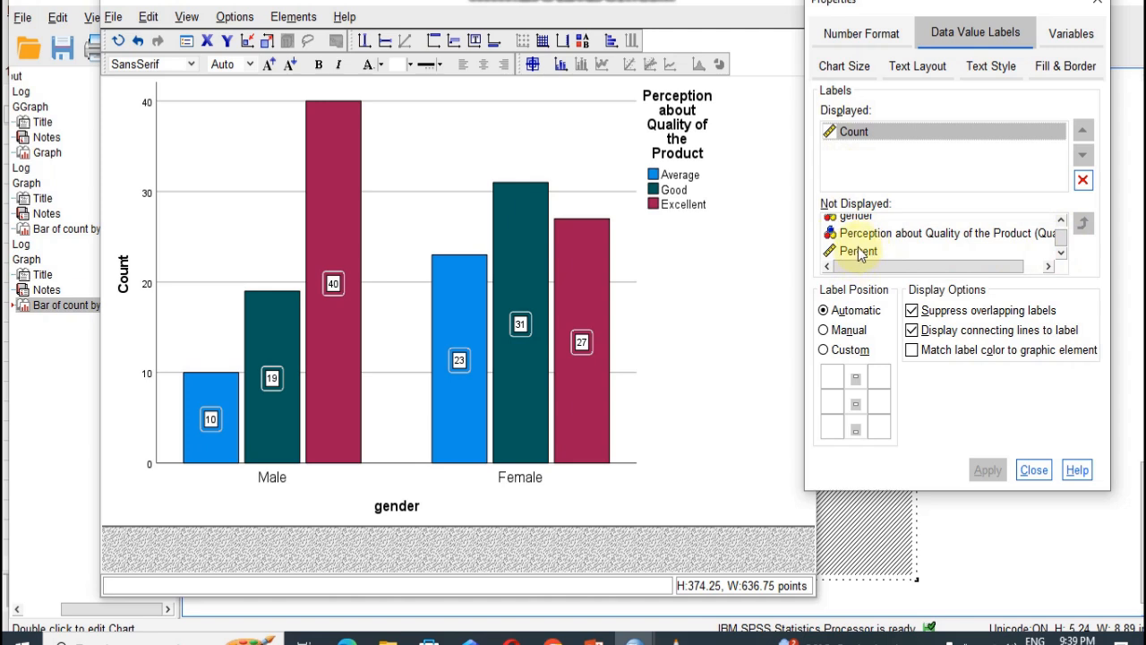
drag(855, 258, 875, 173)
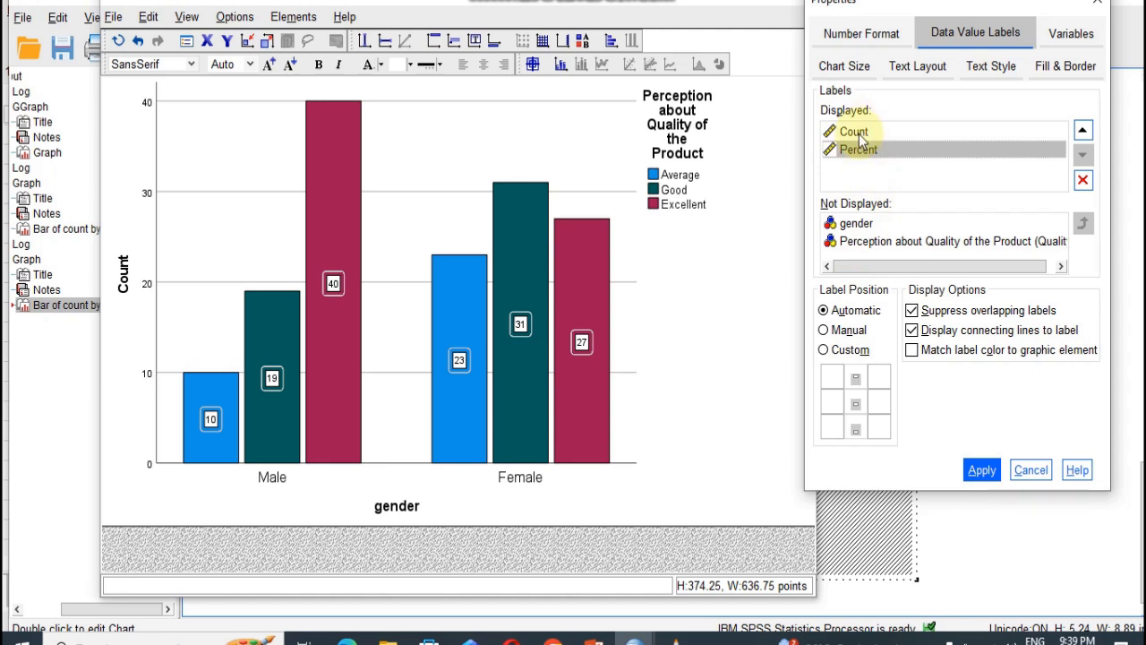
click(858, 133)
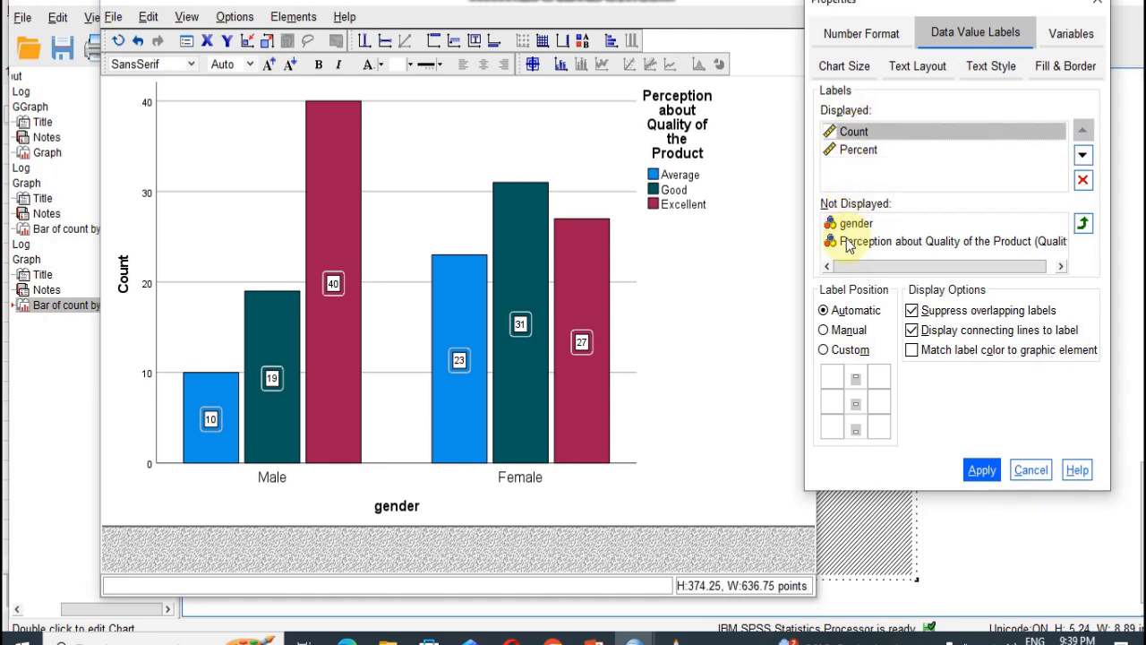
drag(849, 247, 864, 237)
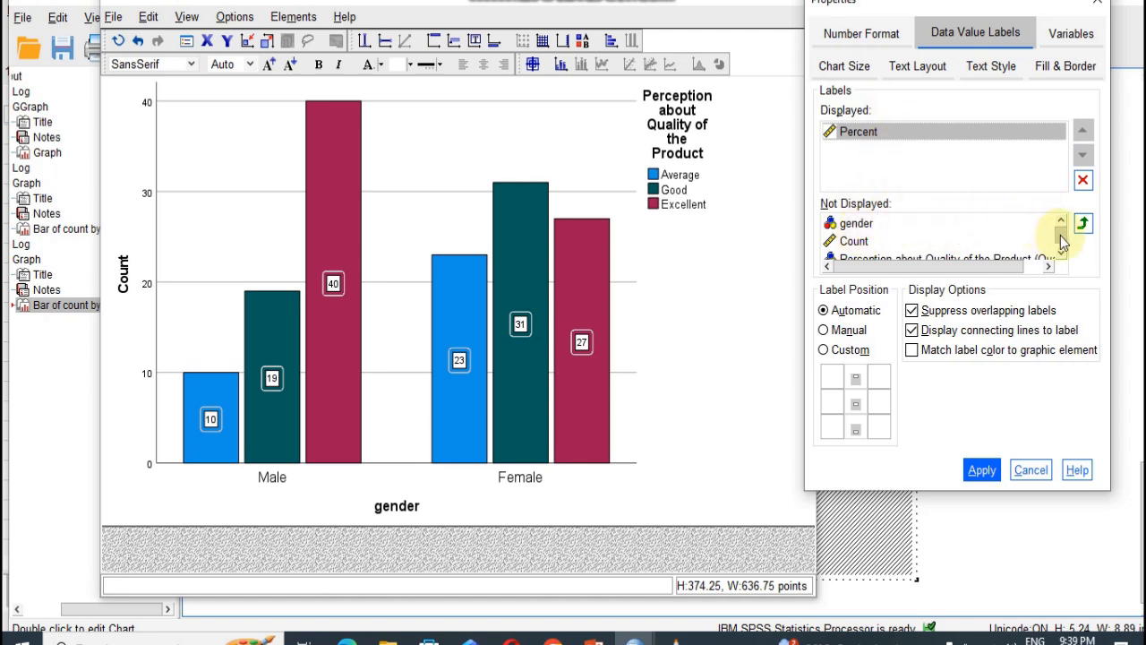
- Add Perception about Quality of the Product to the displayed data label values and apply the label changes
scroll(947, 231, down, 1)
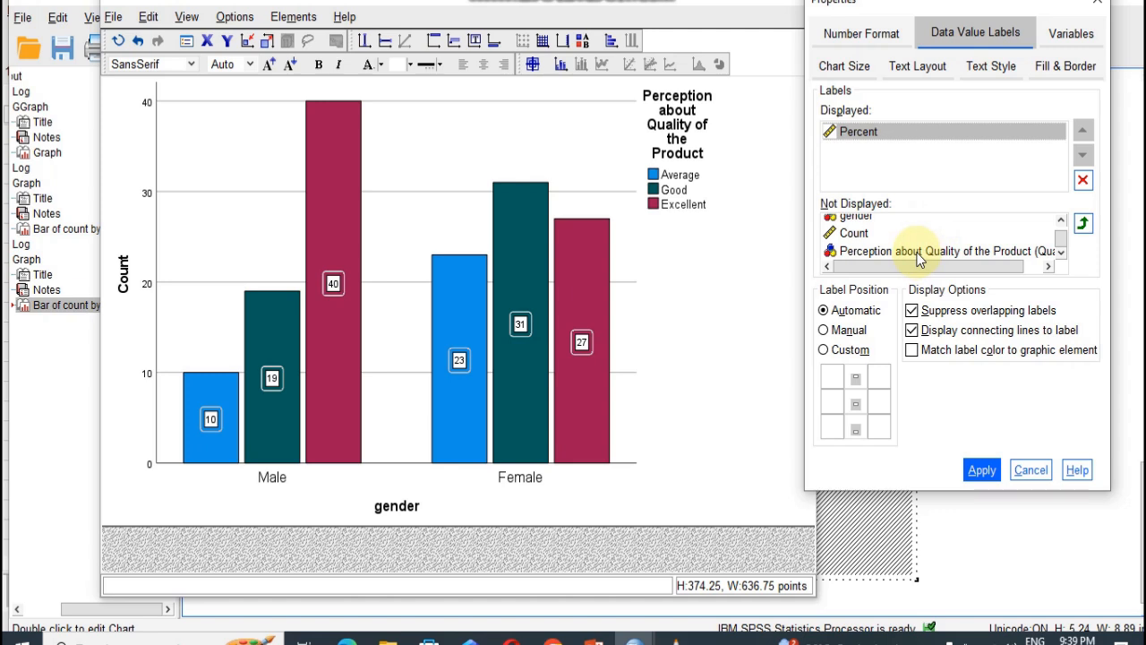
drag(918, 259, 922, 170)
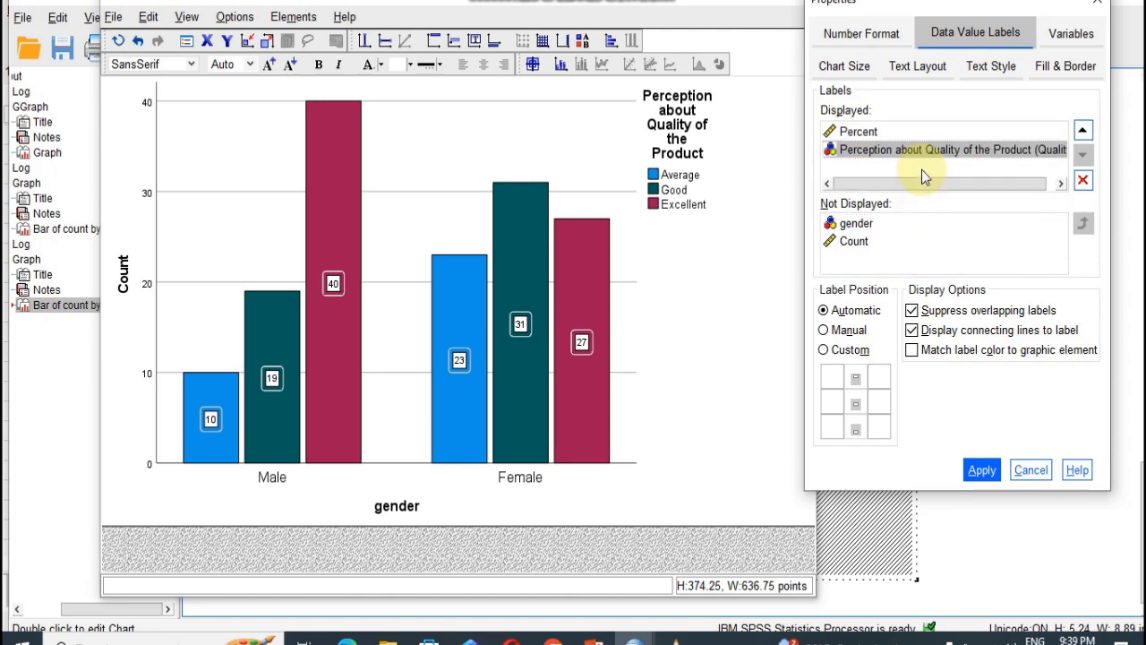
click(982, 471)
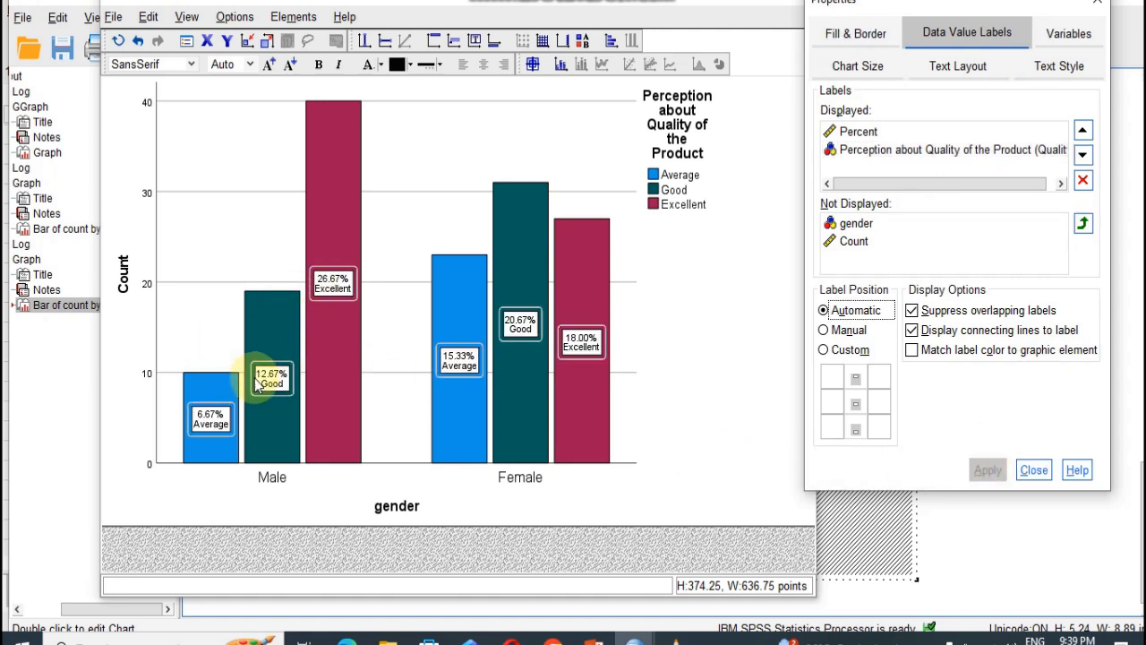
click(583, 358)
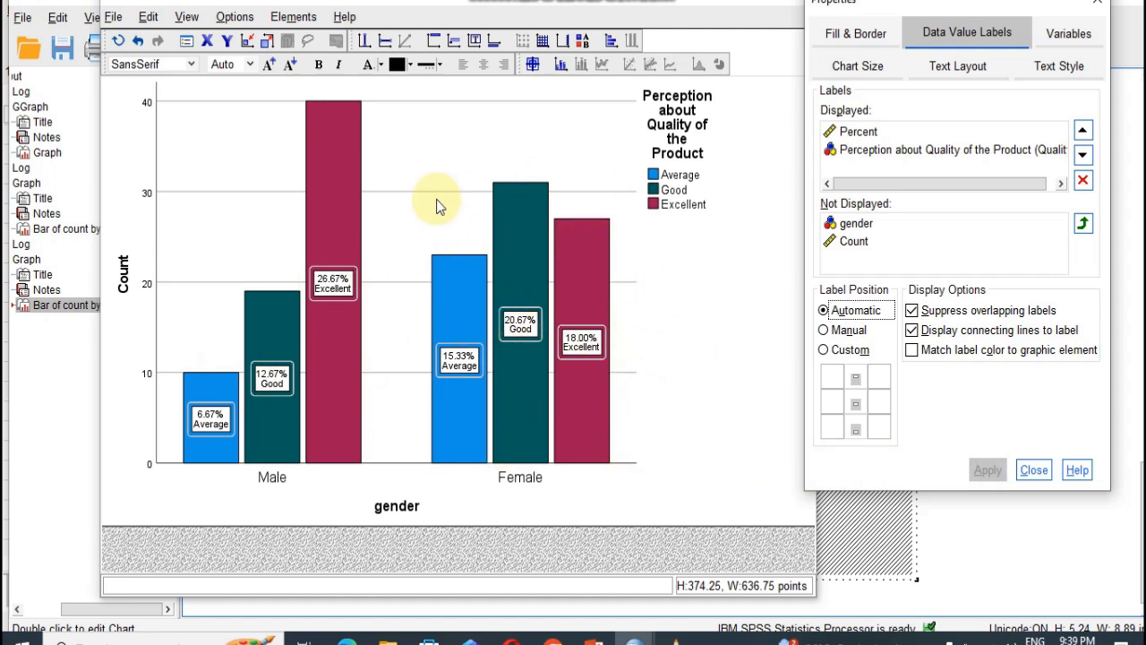
click(581, 394)
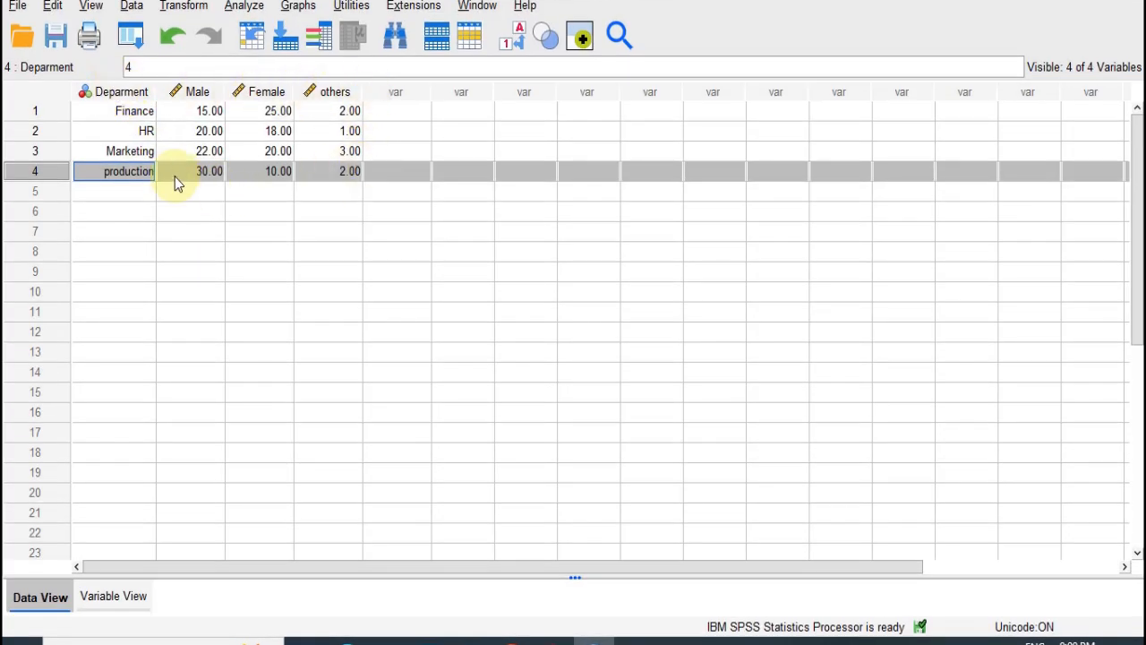
click(134, 132)
click(132, 153)
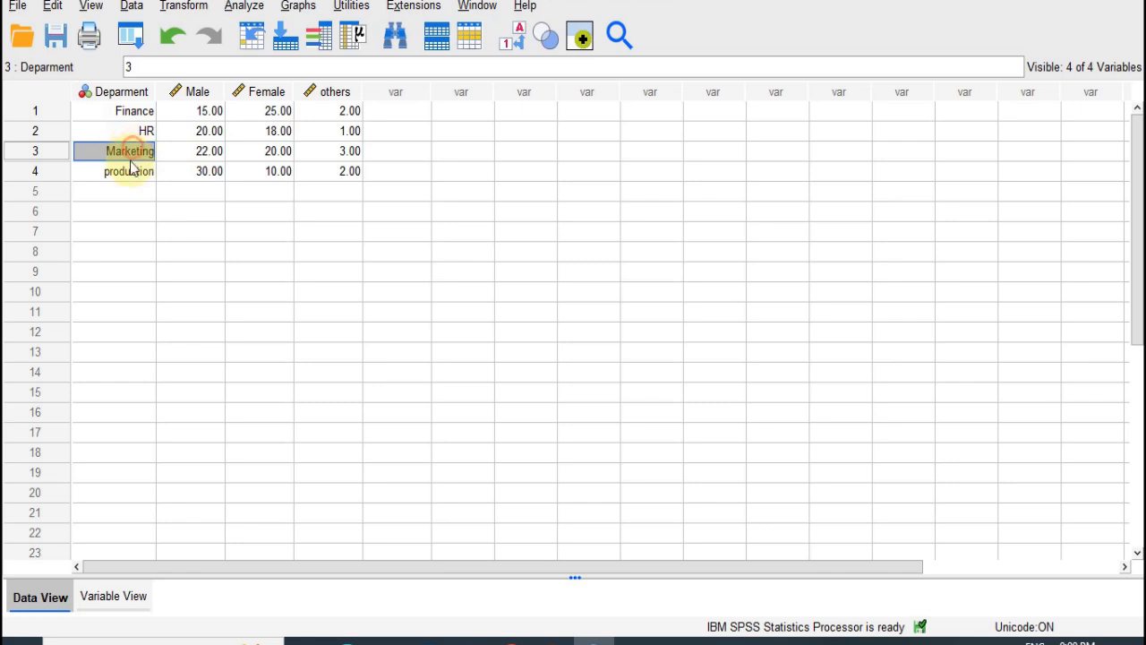
click(131, 172)
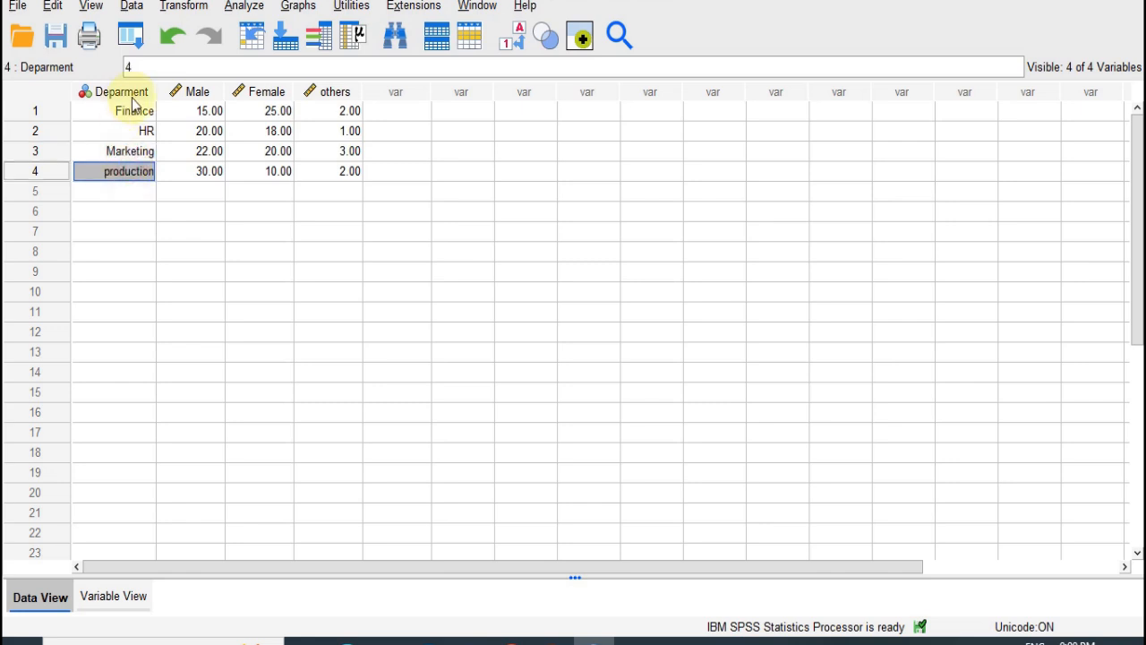
- Start defining a legacy stacked bar chart based on values of individual cases
click(299, 7)
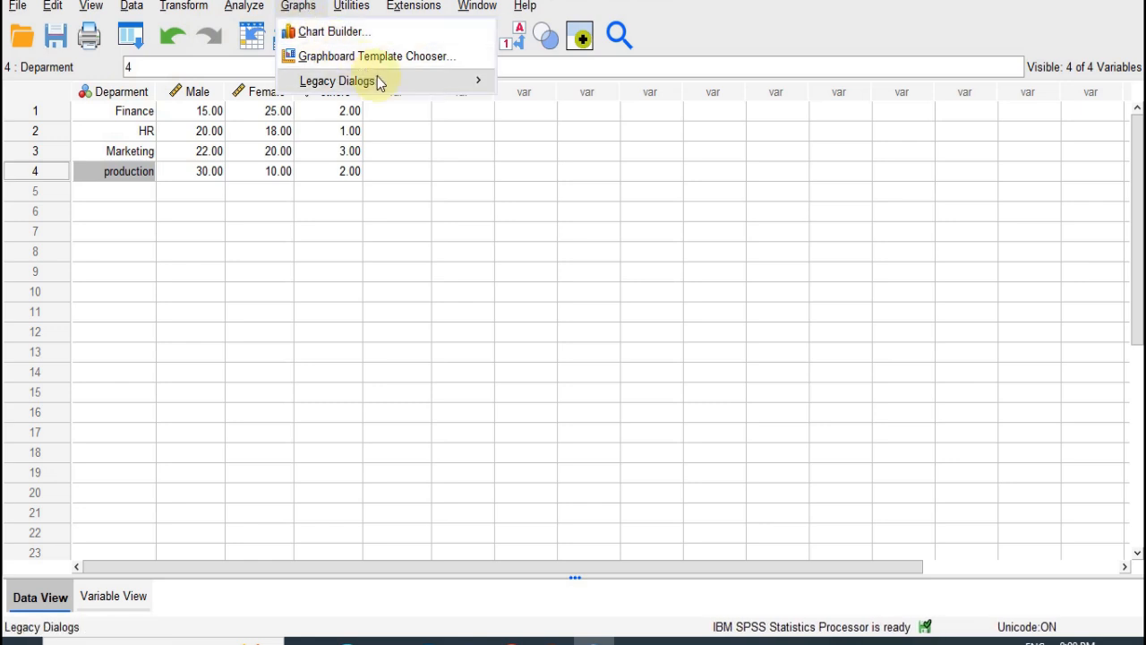
mouse_move(382, 81)
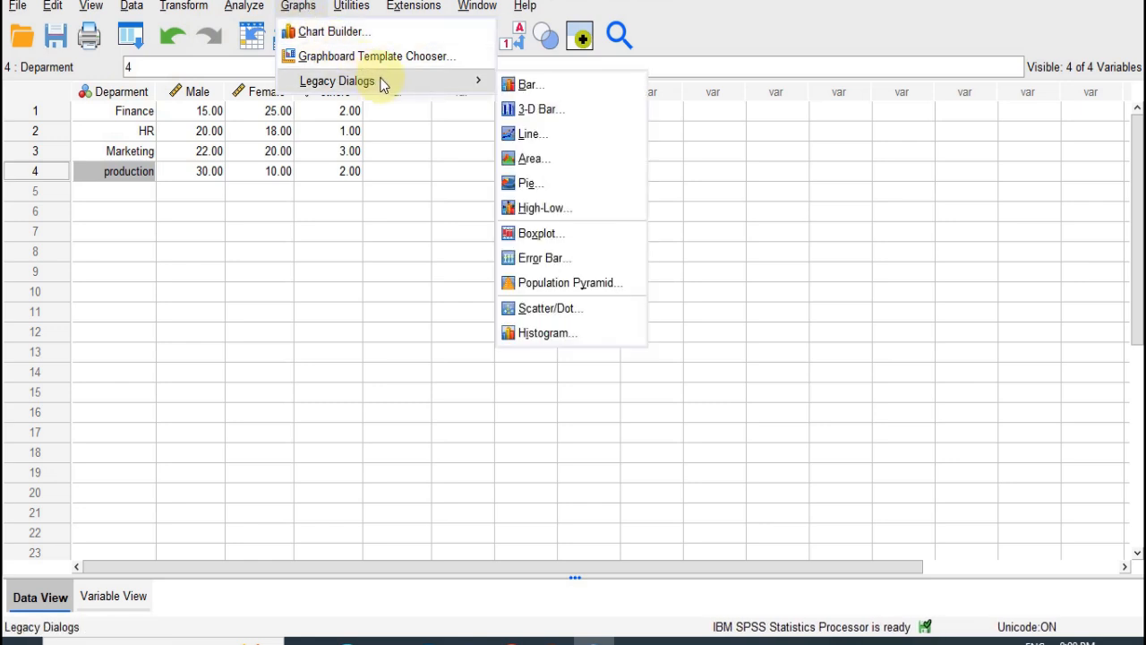
click(527, 85)
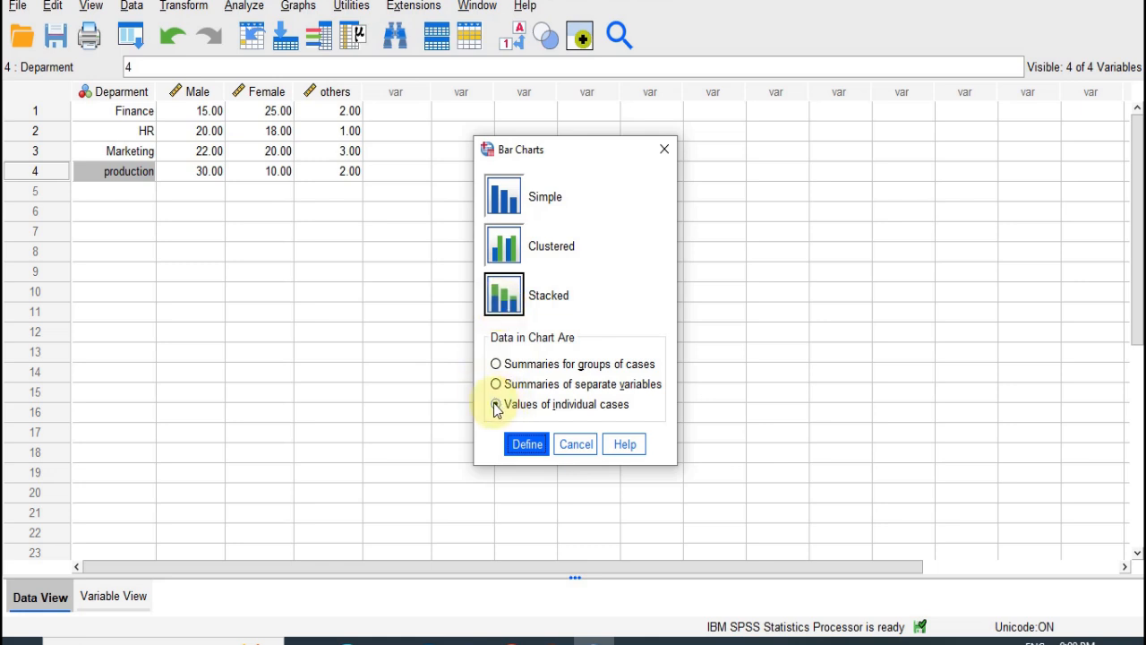
click(531, 448)
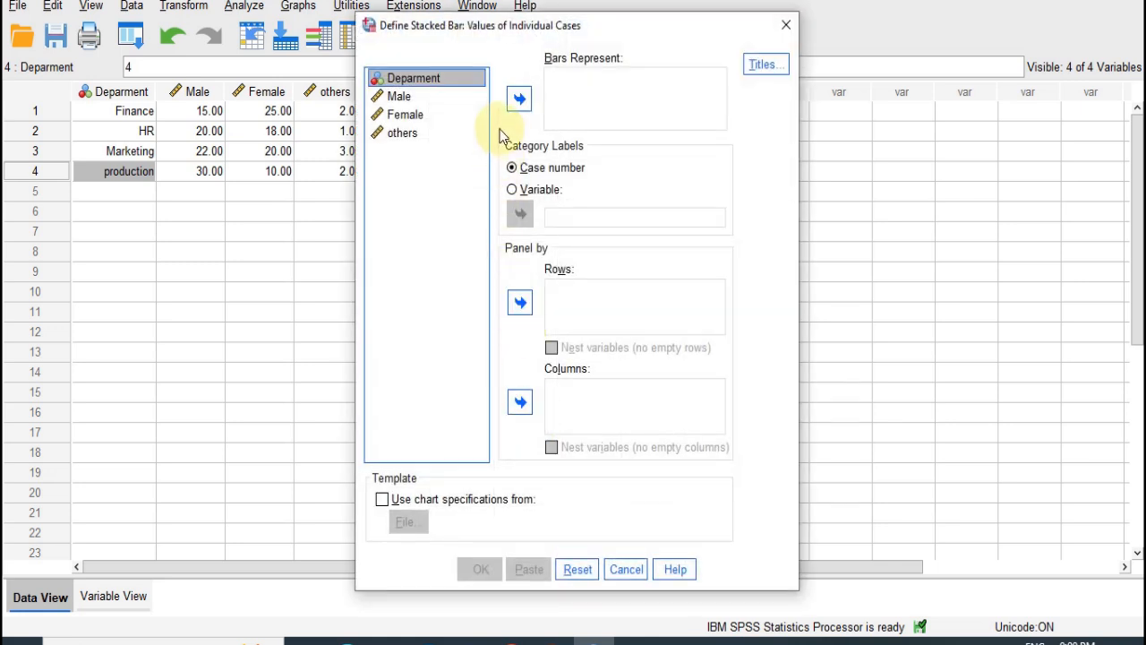
- Make the stacked bars represent the Male, Female and others variables
click(396, 97)
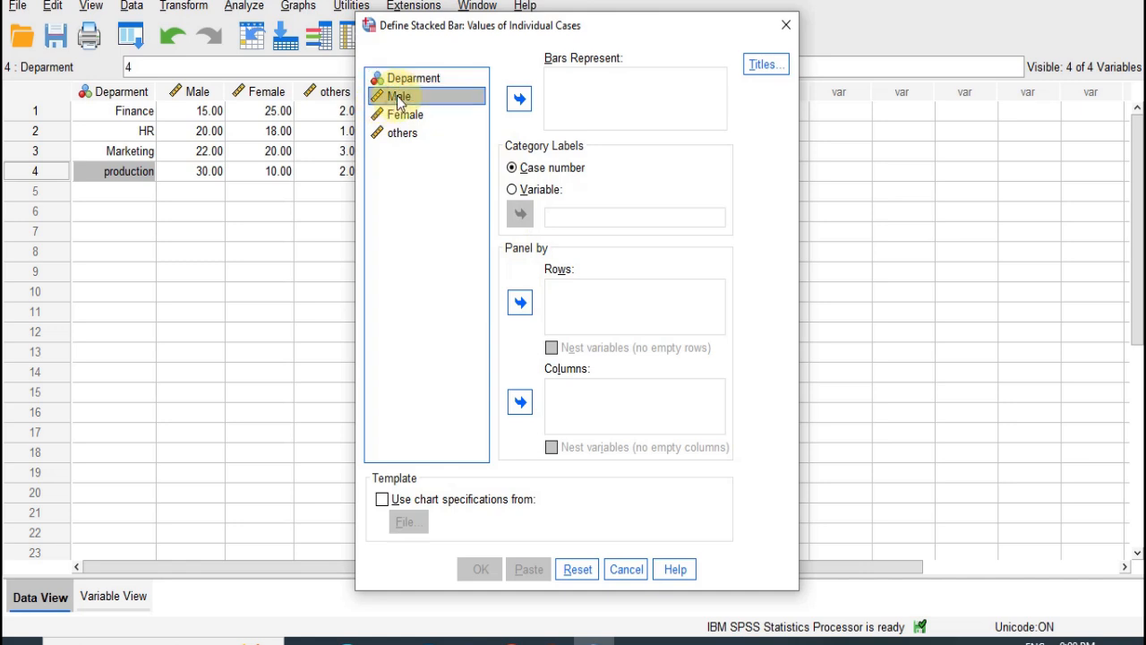
key(shift+Down)
key(shift+Down)
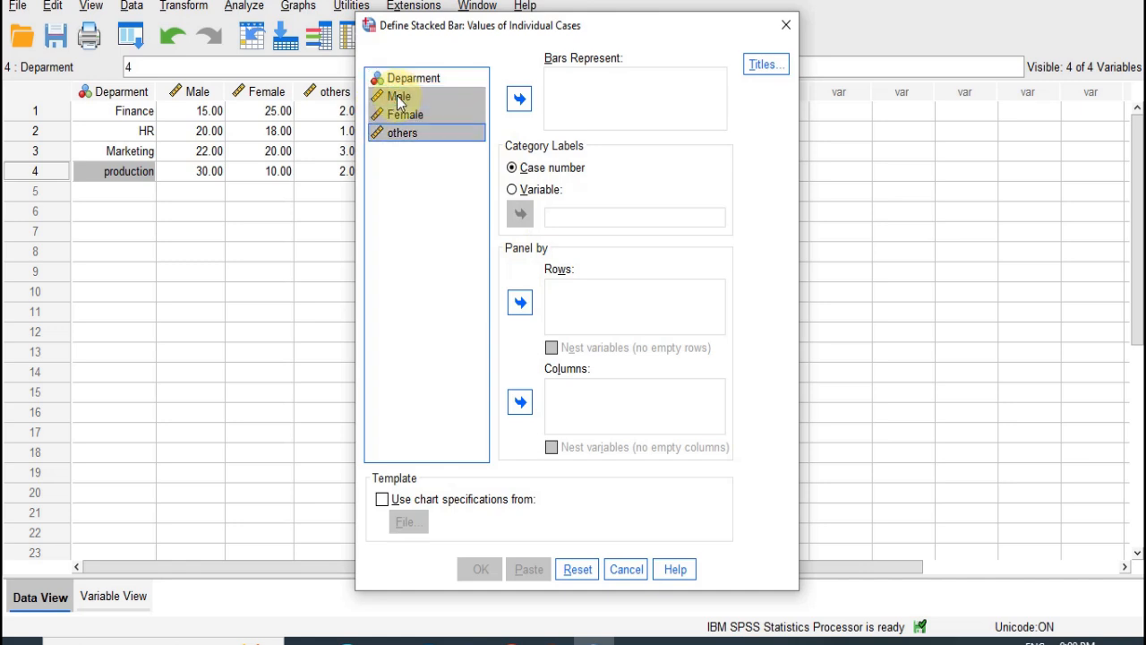
click(519, 100)
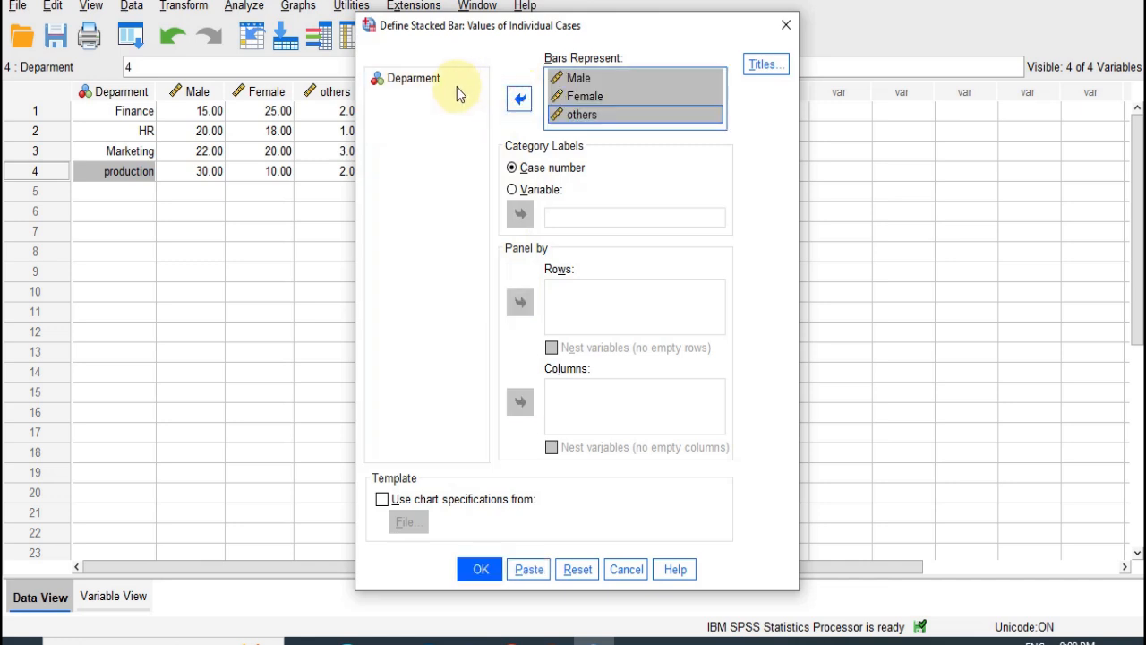
- Use Deparment as the category label variable and generate the stacked bar chart
click(408, 88)
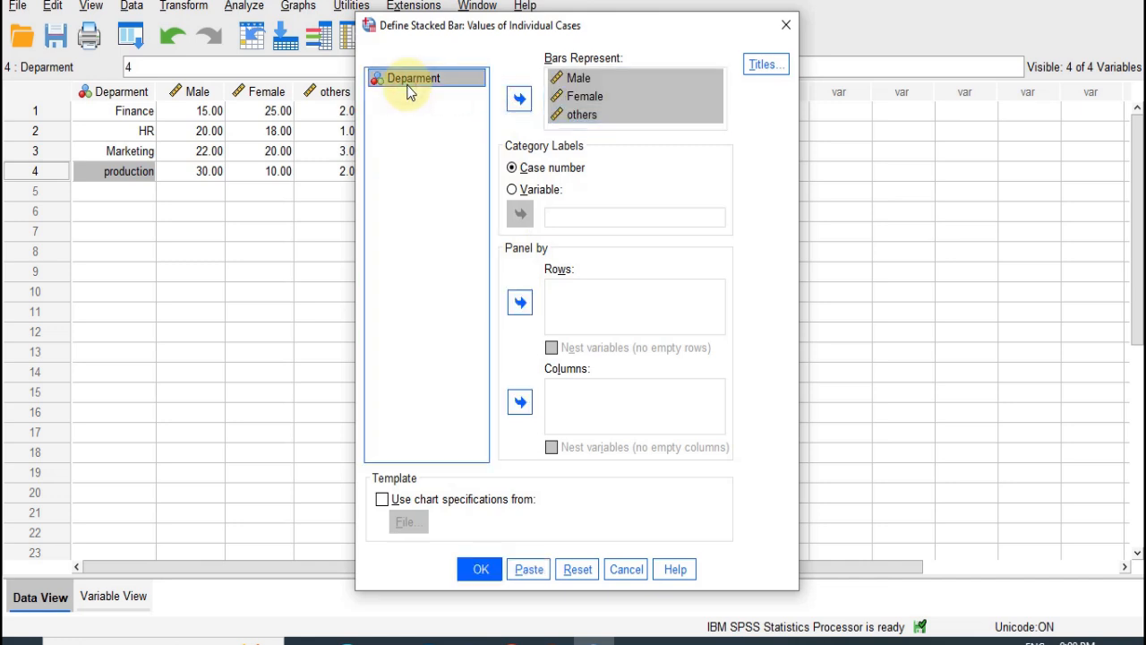
click(513, 189)
click(519, 215)
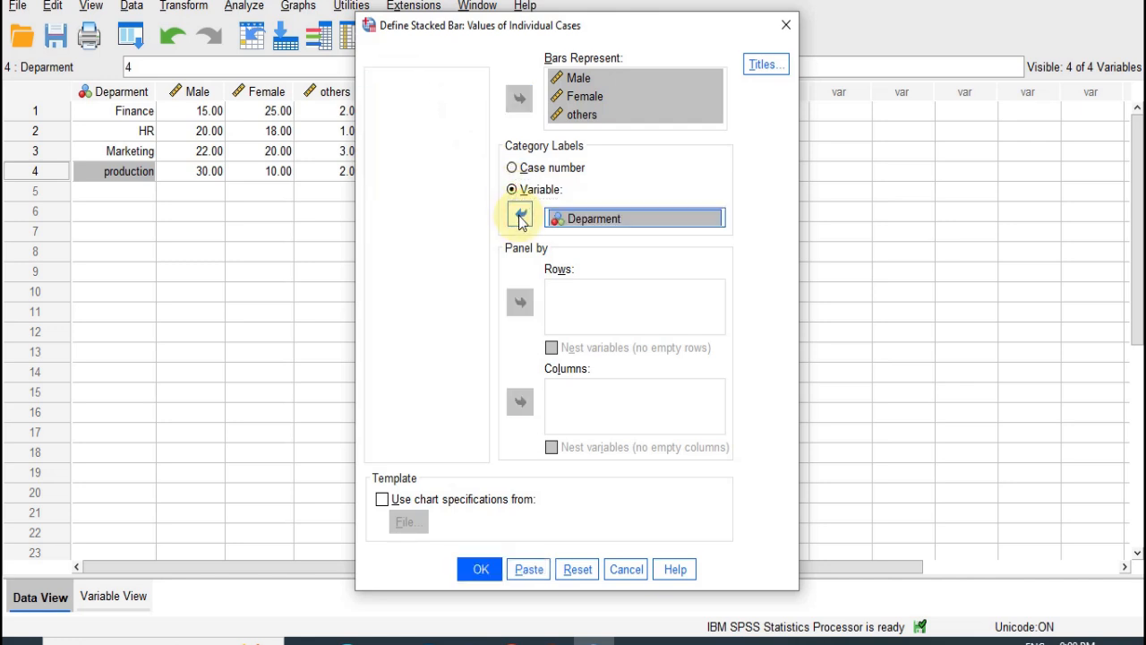
click(479, 571)
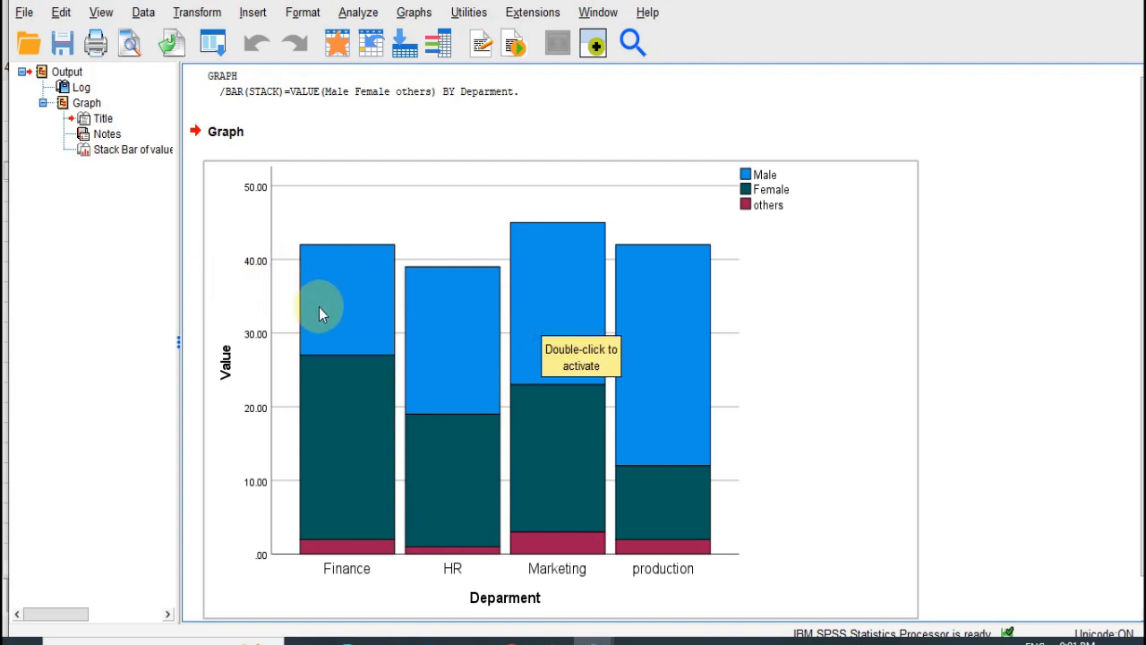
- Open the stacked bar chart for editing and show data labels on its bar segments
click(368, 297)
double_click(368, 298)
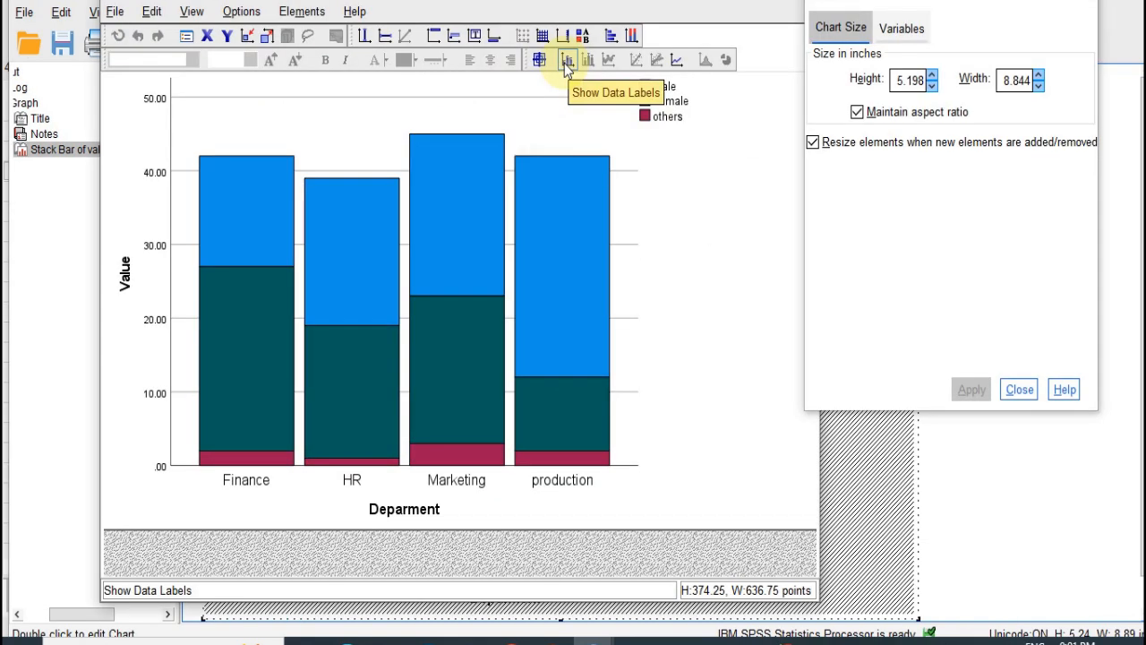
click(565, 71)
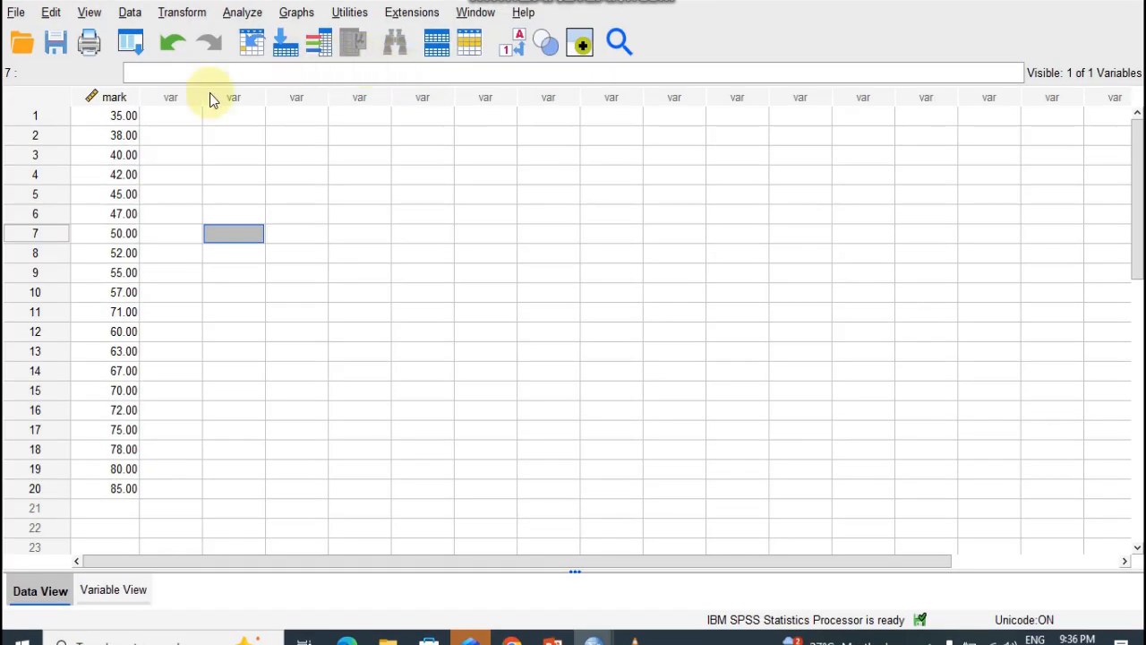
- Start defining a legacy histogram for the dataset containing the mark variable
click(114, 101)
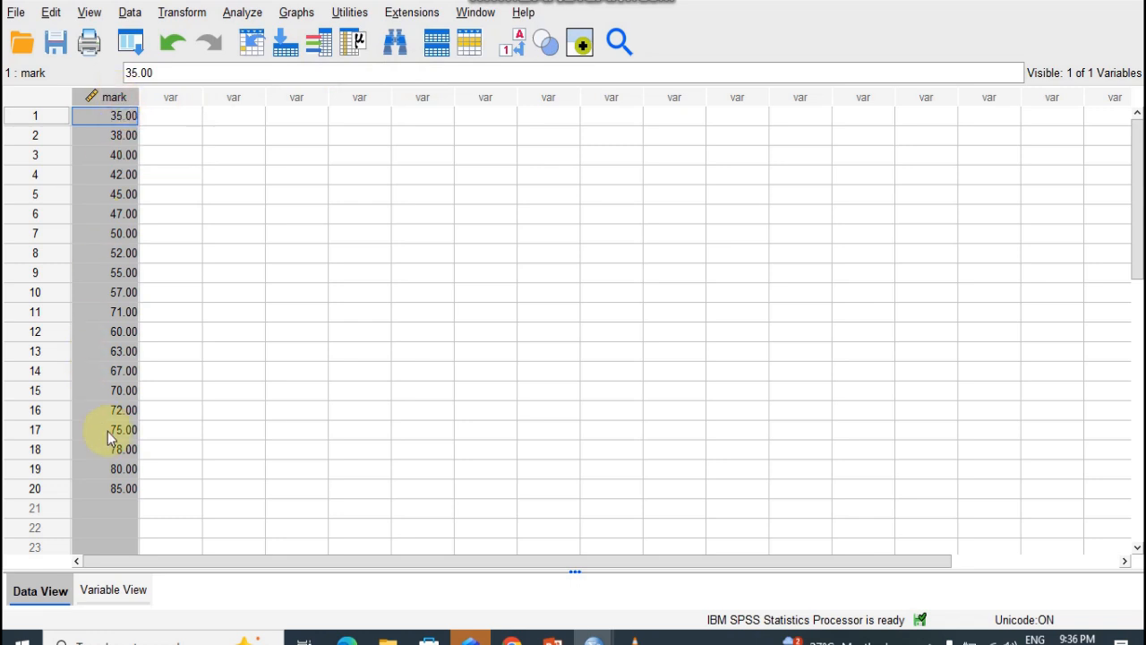
click(105, 493)
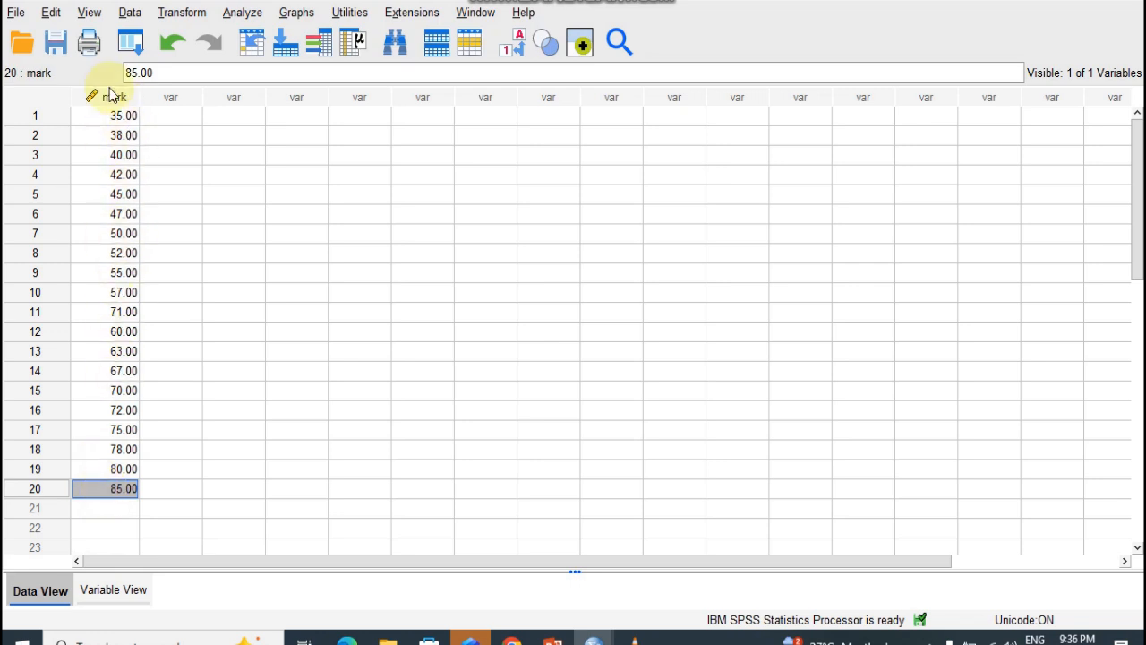
click(292, 14)
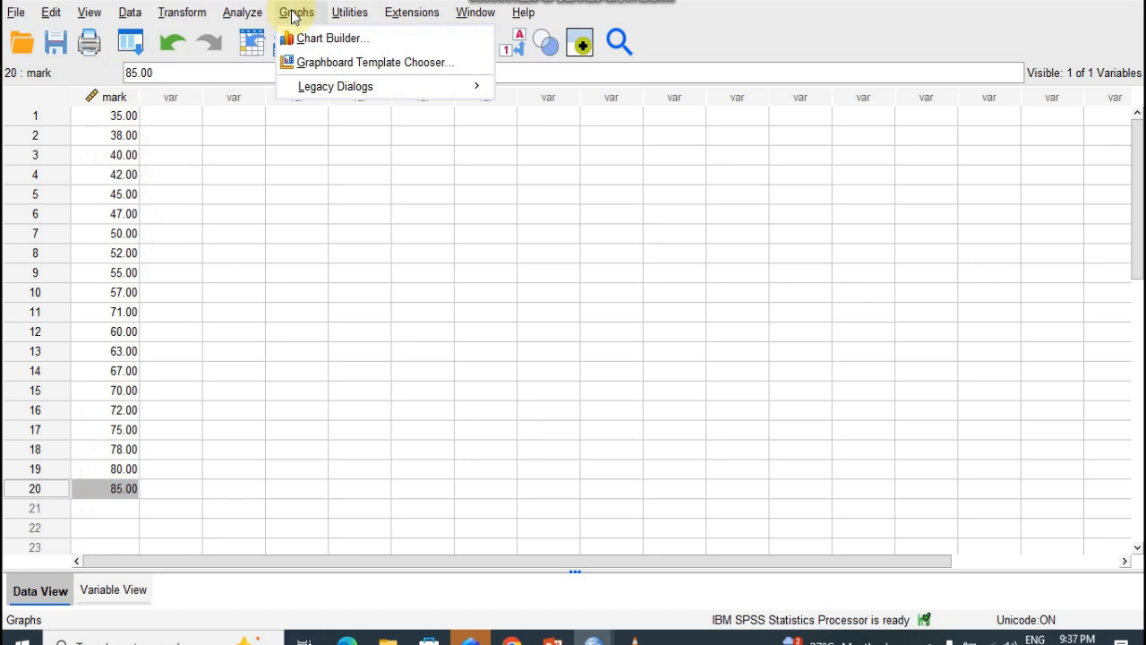
mouse_move(322, 87)
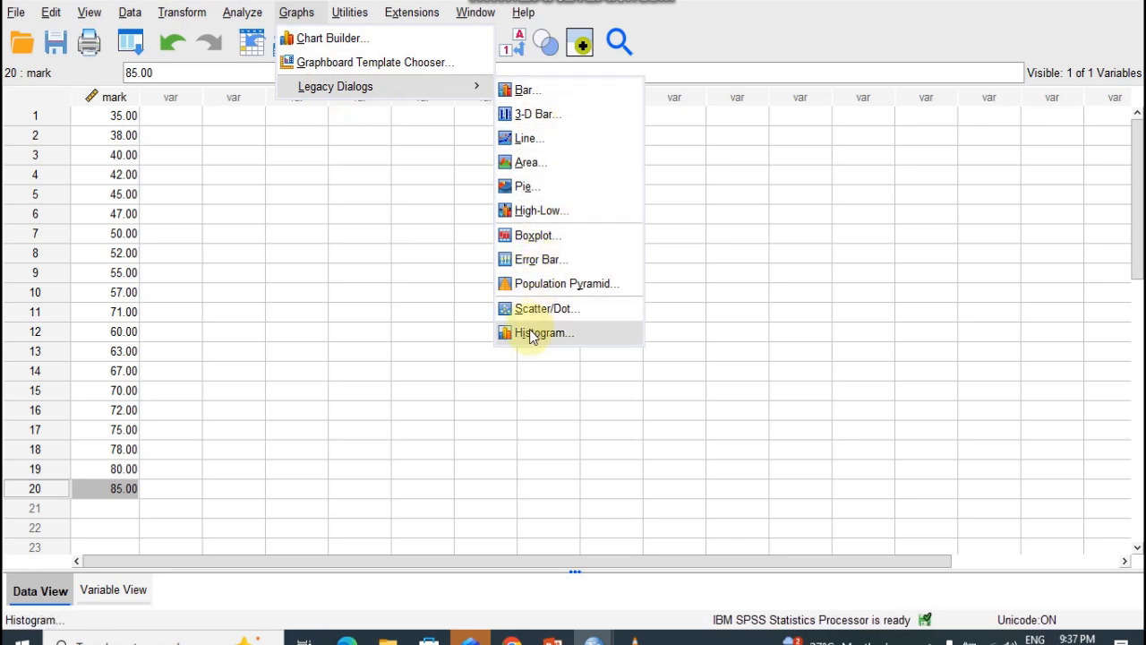
click(538, 332)
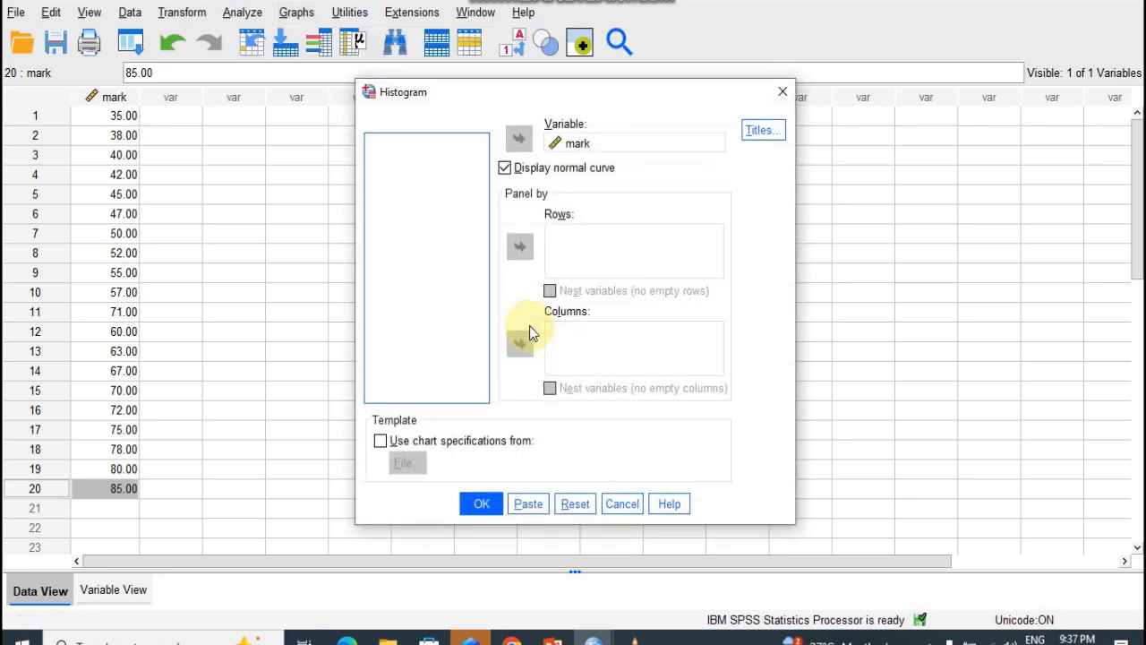
- Set mark as the histogram variable and generate the histogram with the normal curve displayed
click(567, 147)
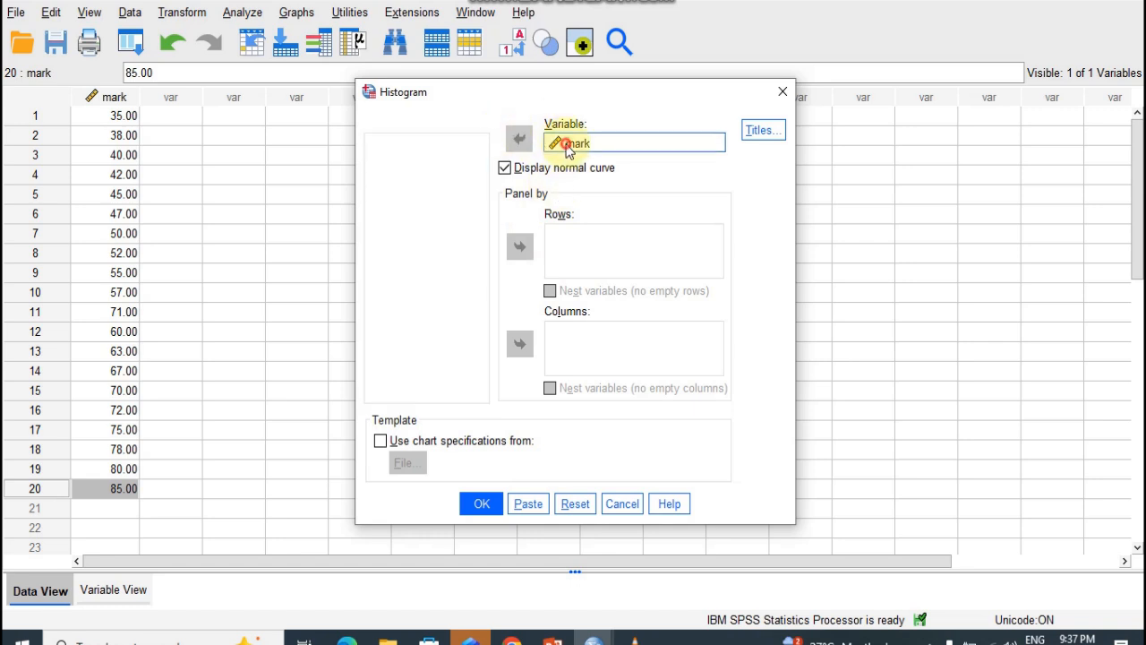
click(519, 139)
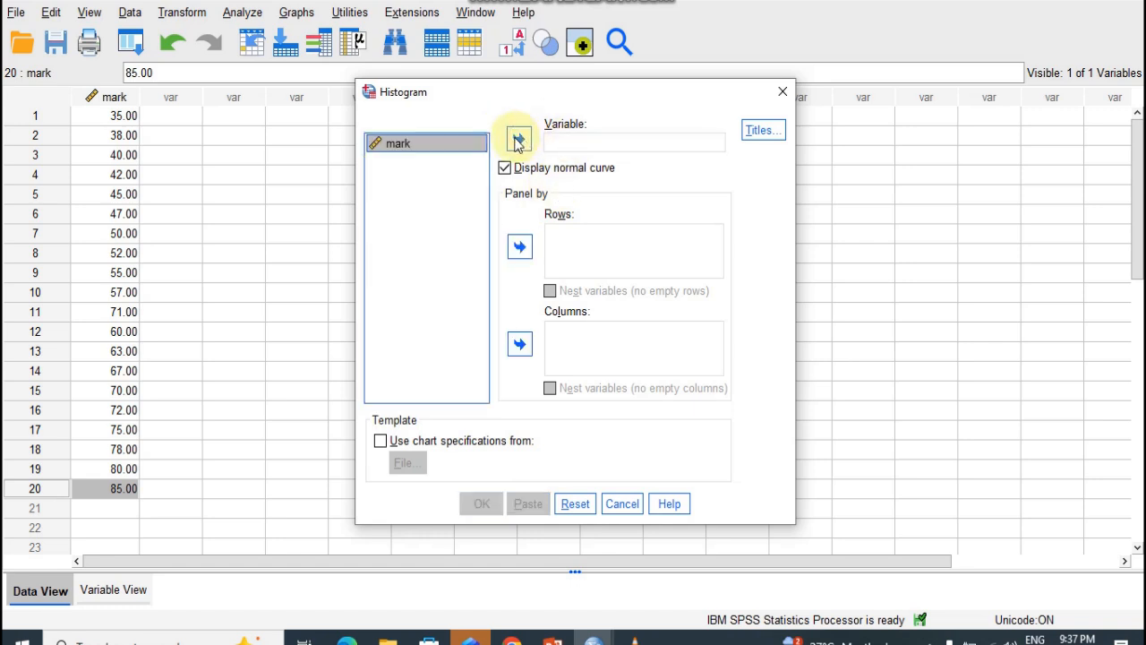
click(519, 139)
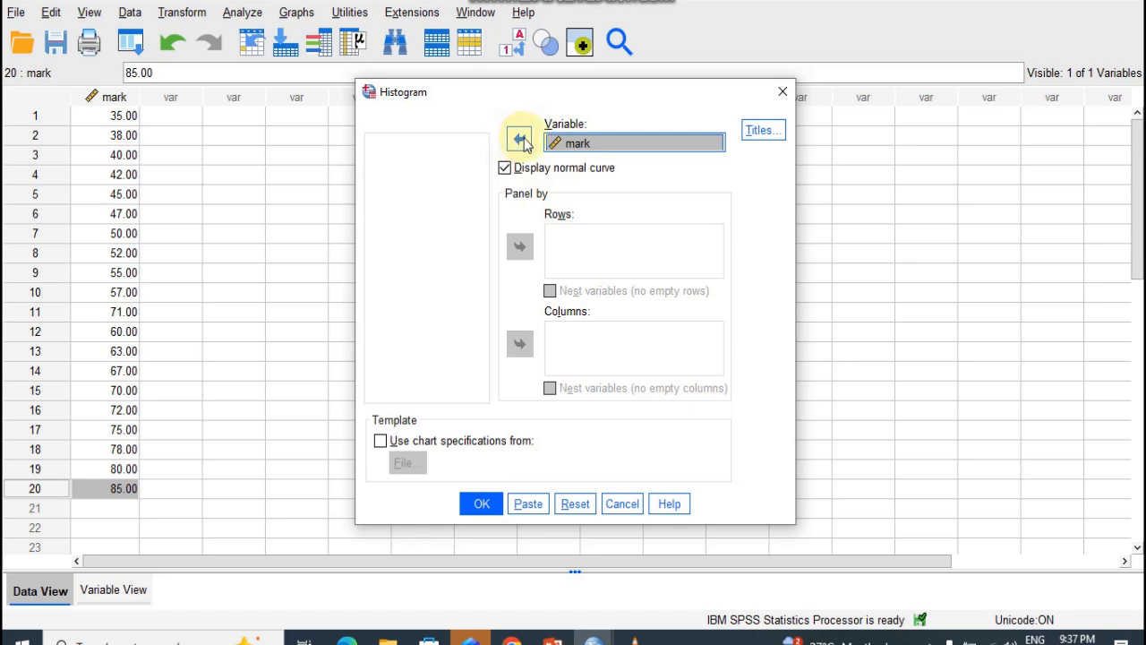
click(504, 170)
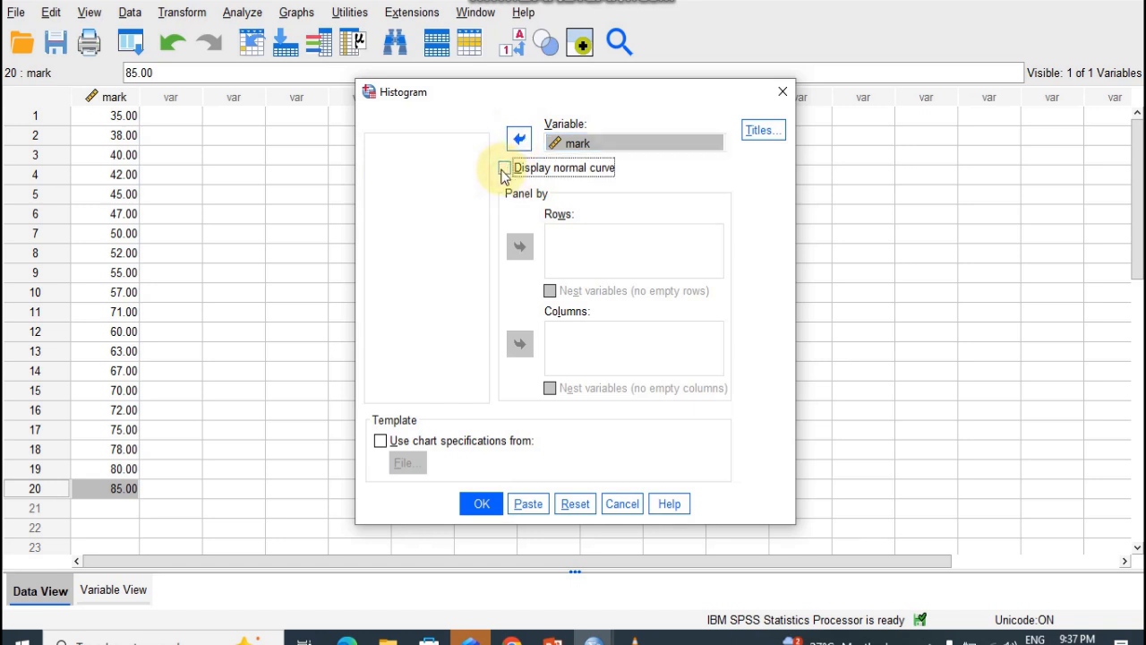
click(503, 170)
click(484, 504)
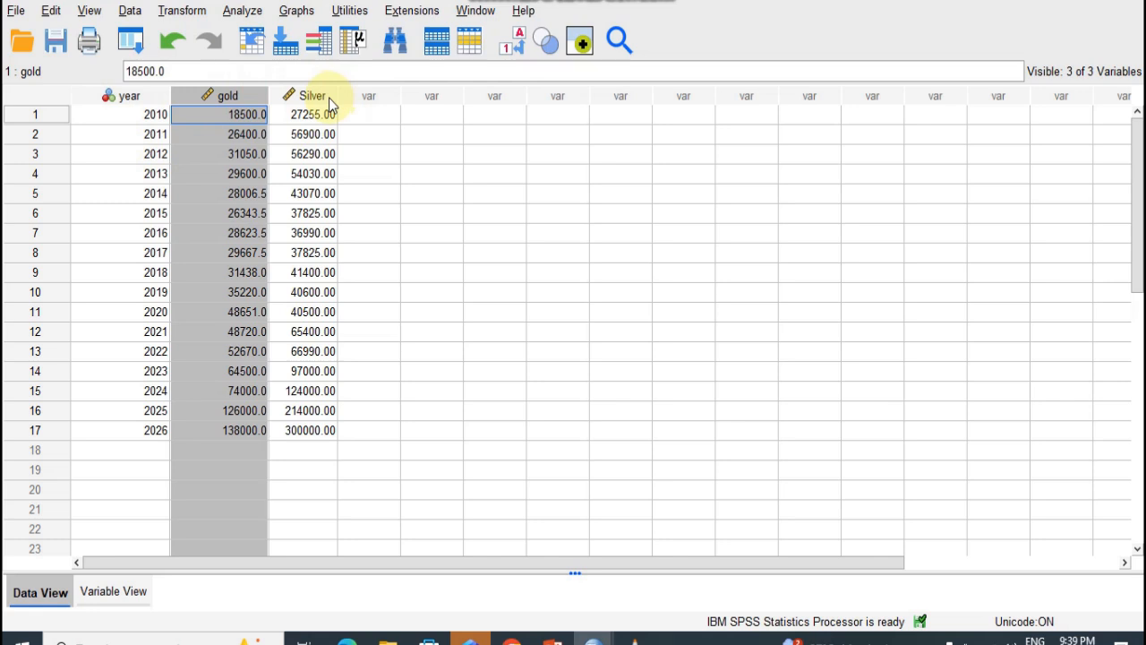
- Start defining a multiple line chart of values of individual cases for the gold and silver price dataset
click(328, 98)
click(225, 96)
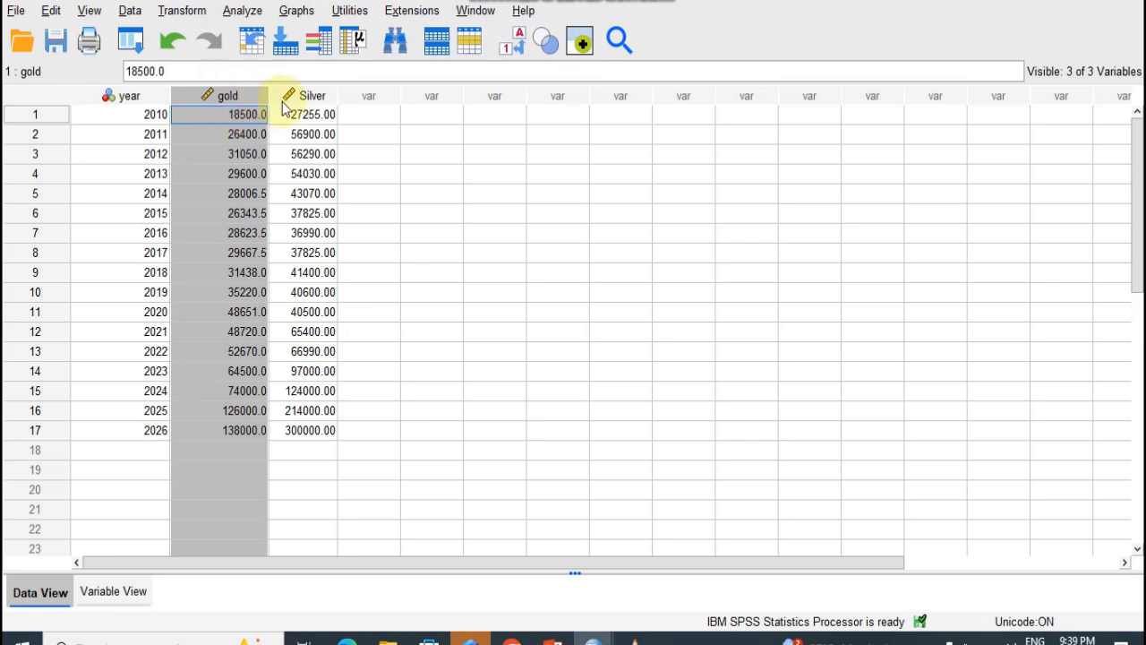
click(323, 97)
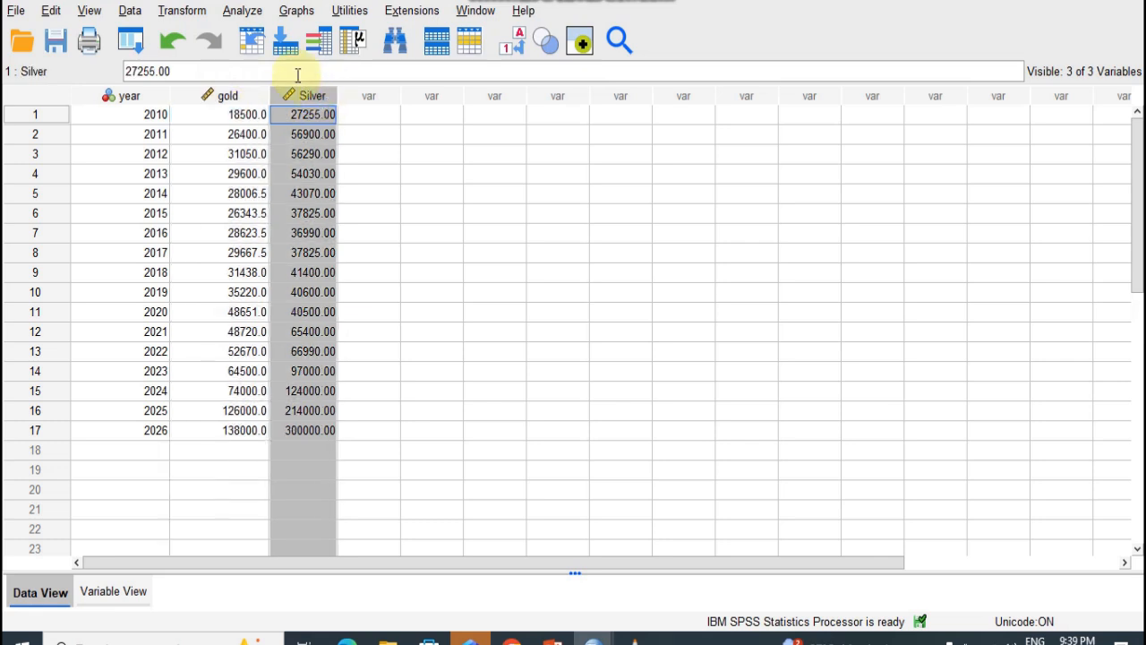
click(298, 10)
mouse_move(351, 87)
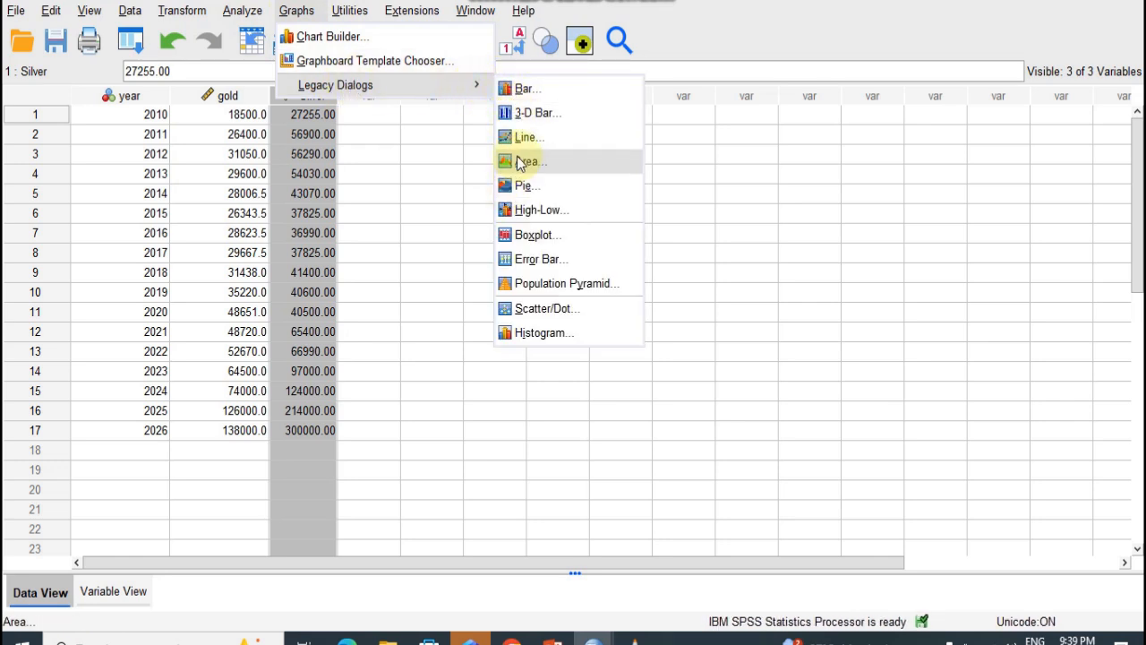
click(519, 134)
click(507, 250)
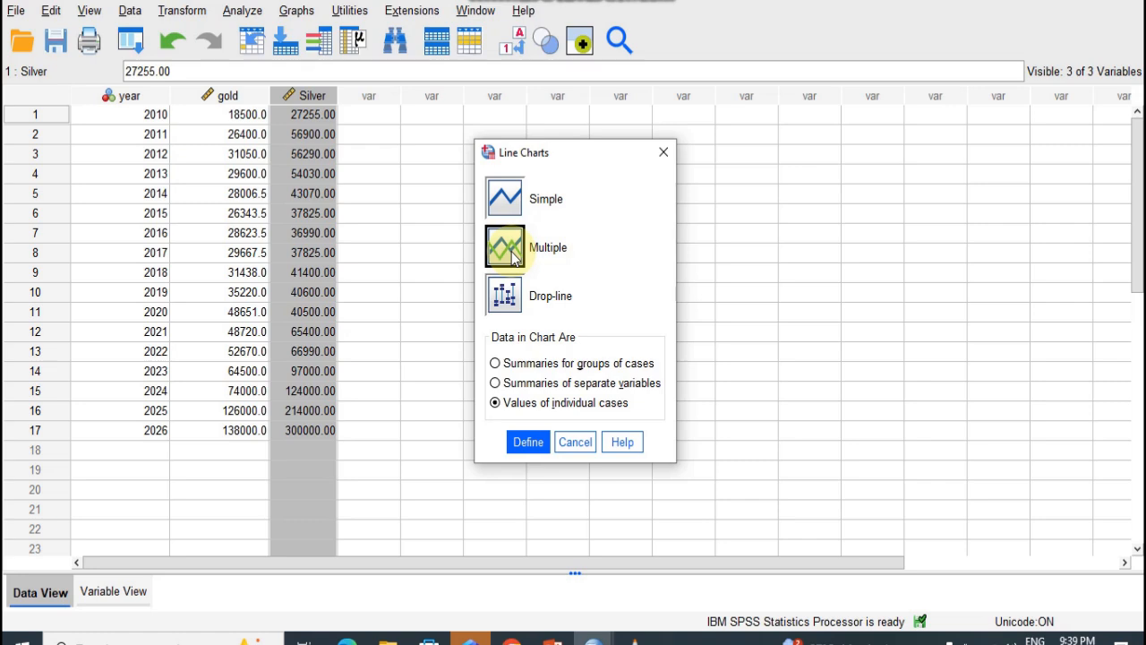
click(530, 445)
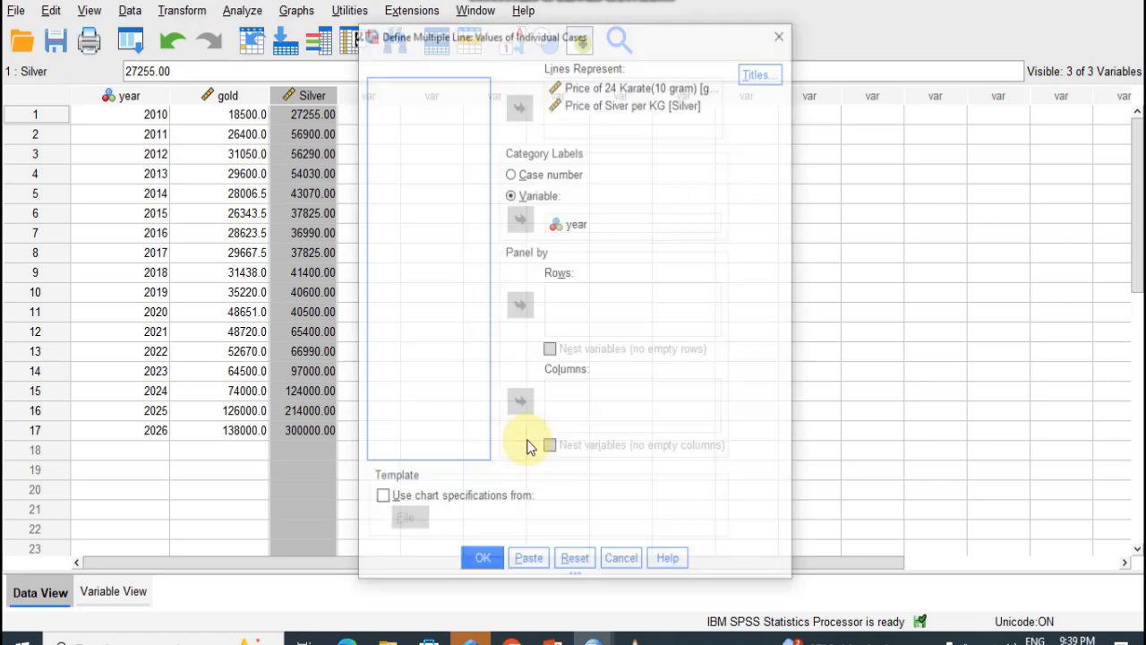
- Reset the chart definition and make the lines represent Price of 24 Karate(10 gram) and Price of Siver per KG
click(575, 562)
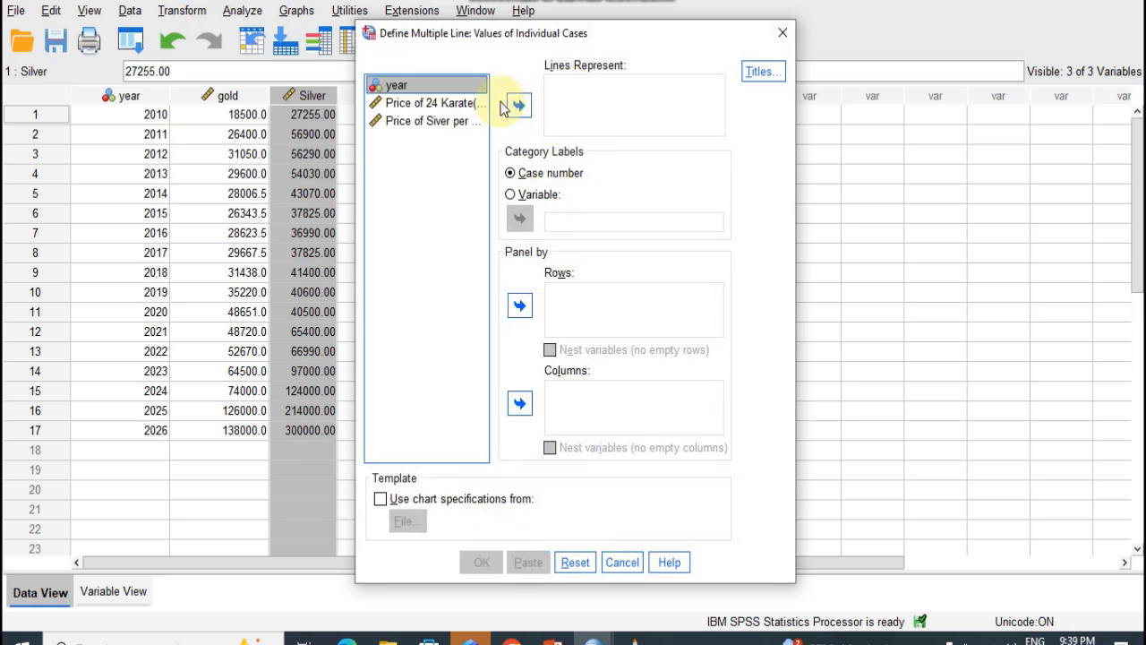
click(433, 104)
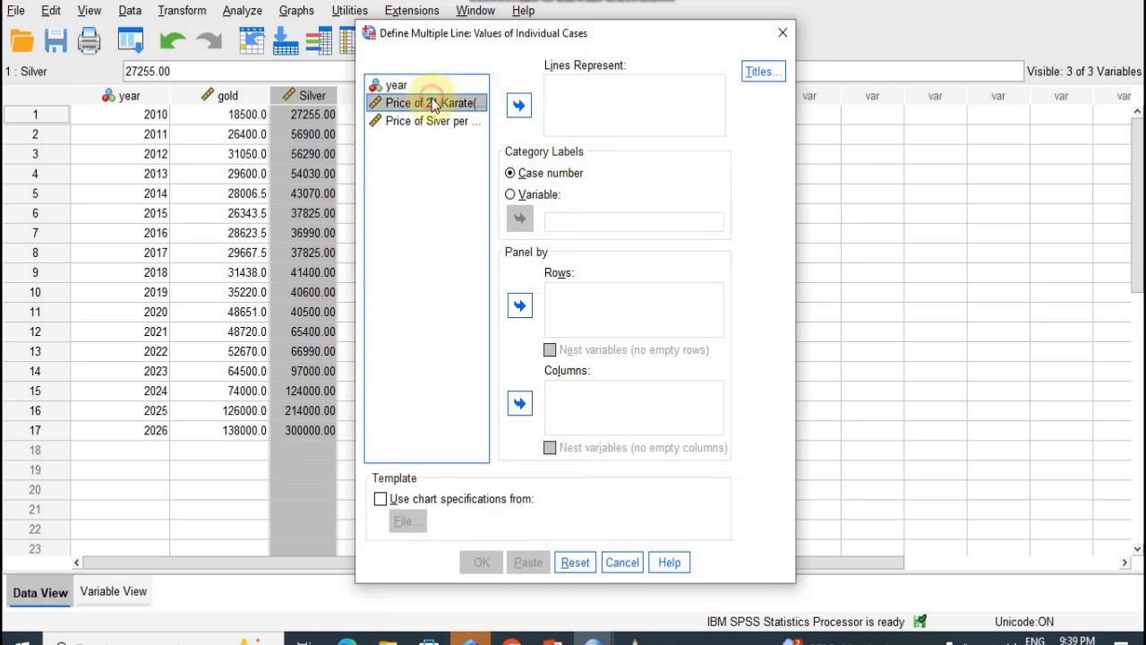
key(shift+Down)
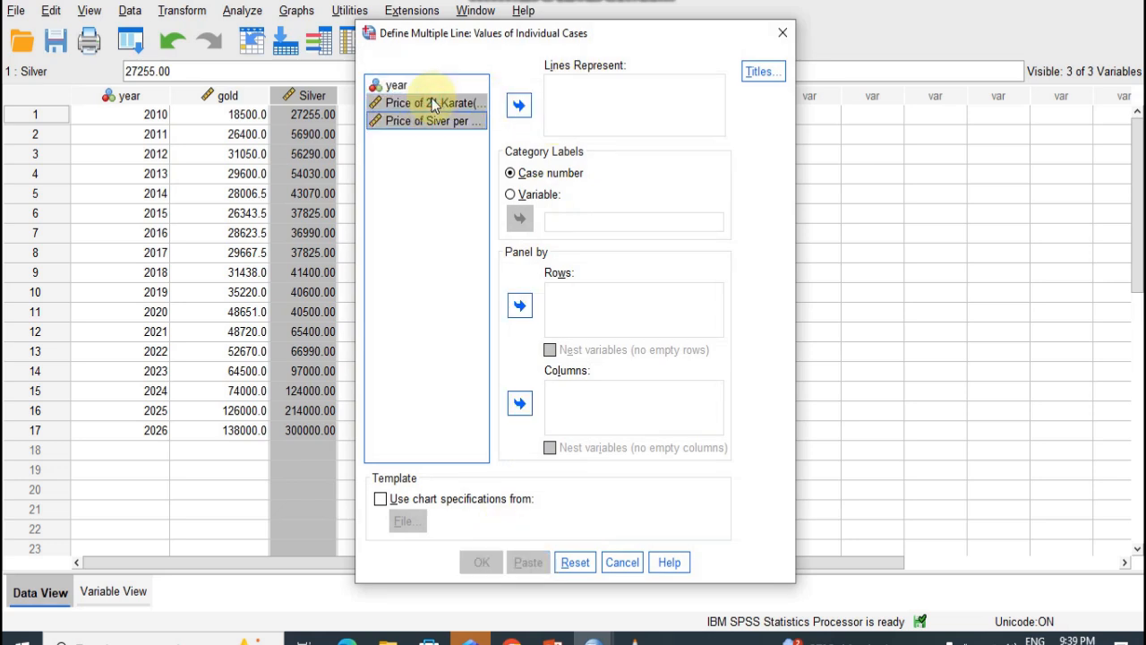
click(520, 107)
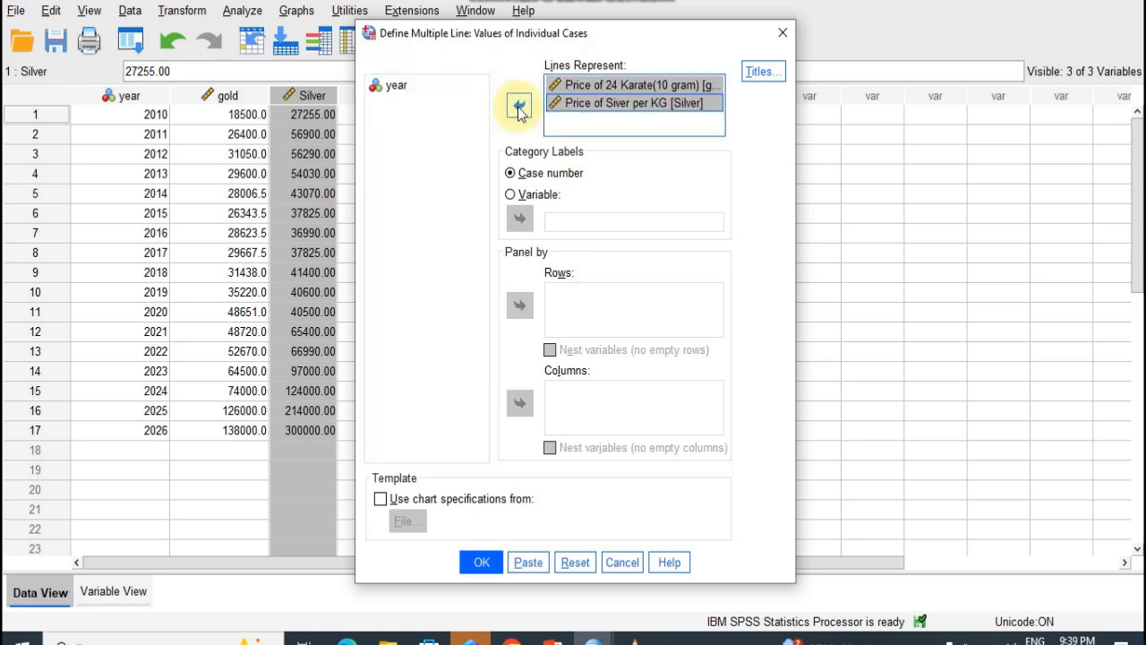
- Use year as the category label variable and generate the multiple line chart
click(385, 90)
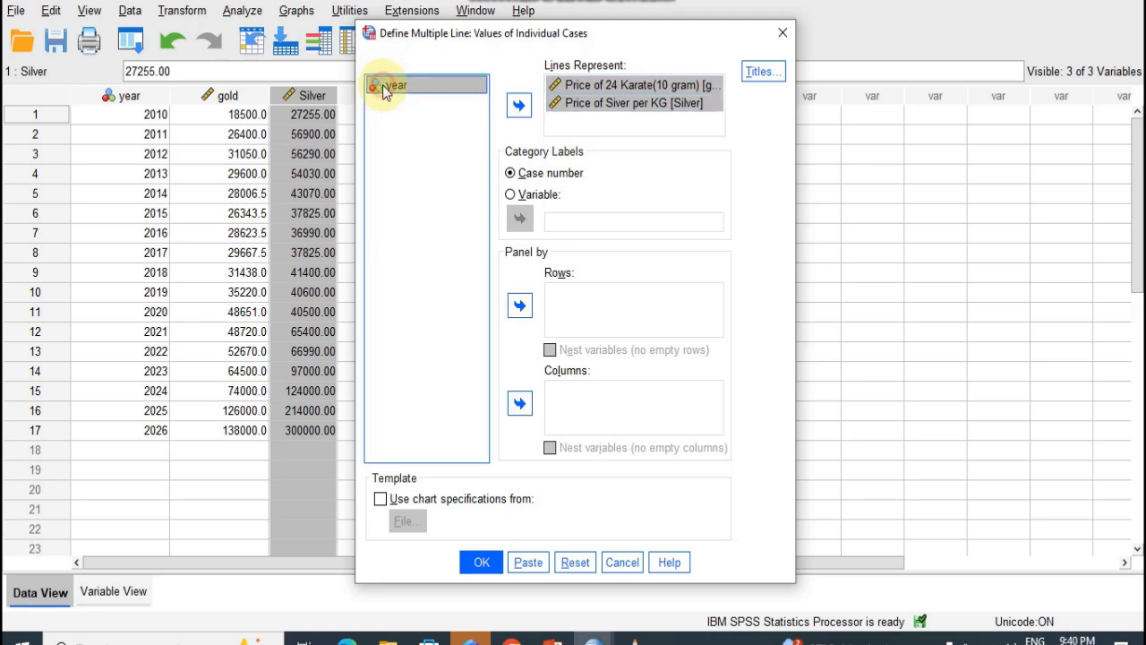
click(511, 194)
click(519, 219)
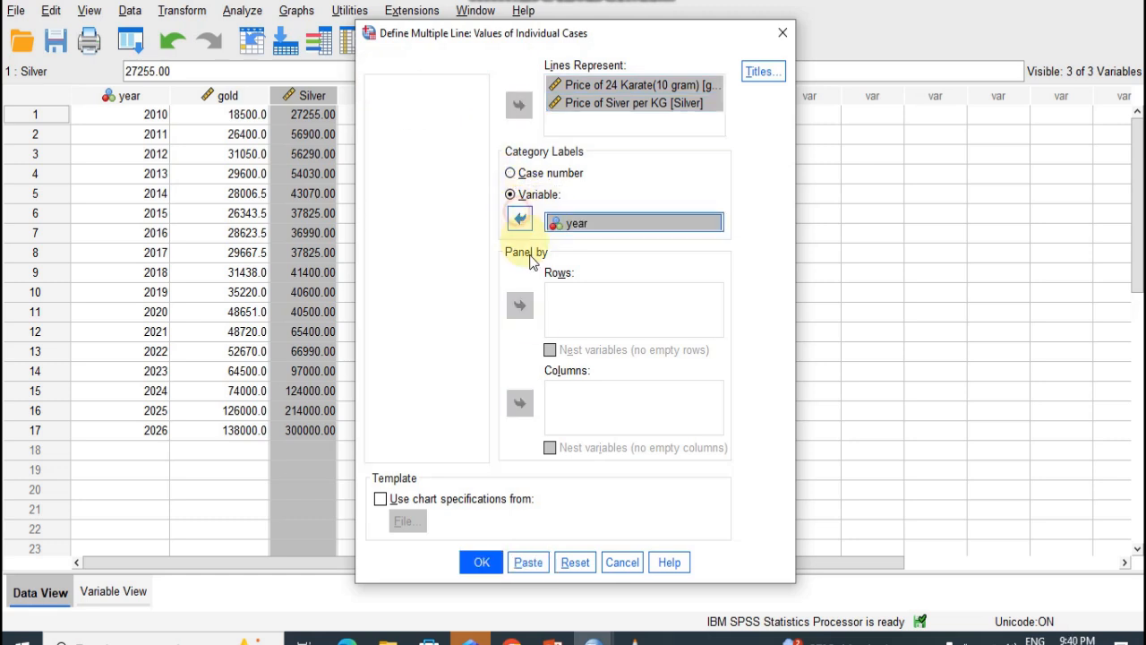
click(482, 563)
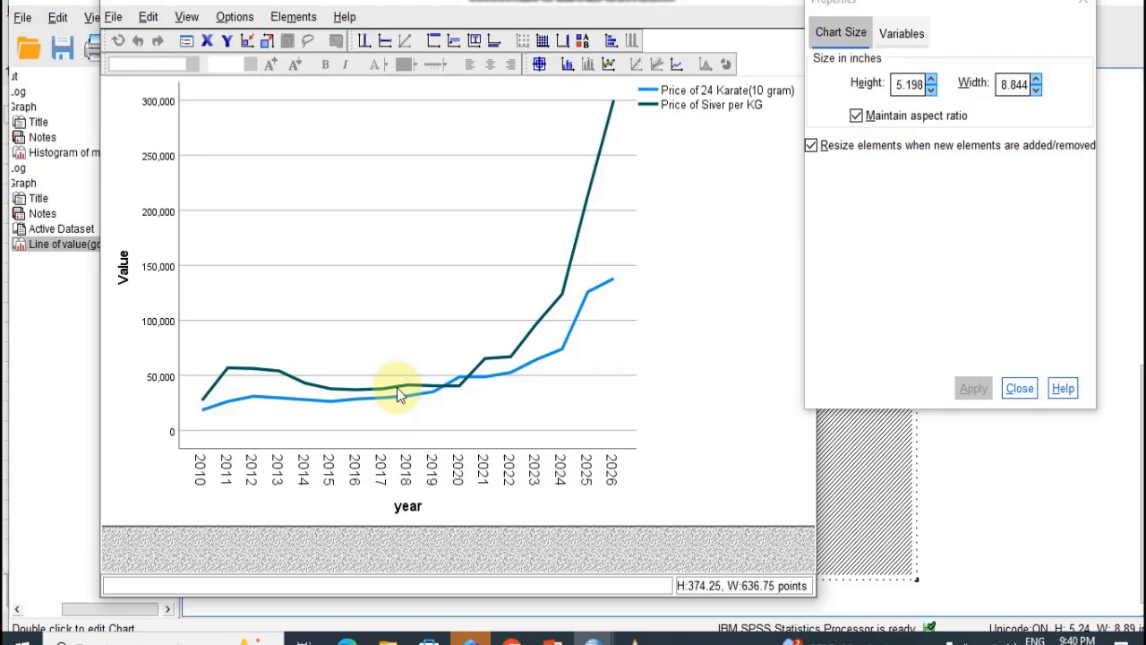
- Set the border weight of the line chart's plot area to 4 and apply it
click(559, 291)
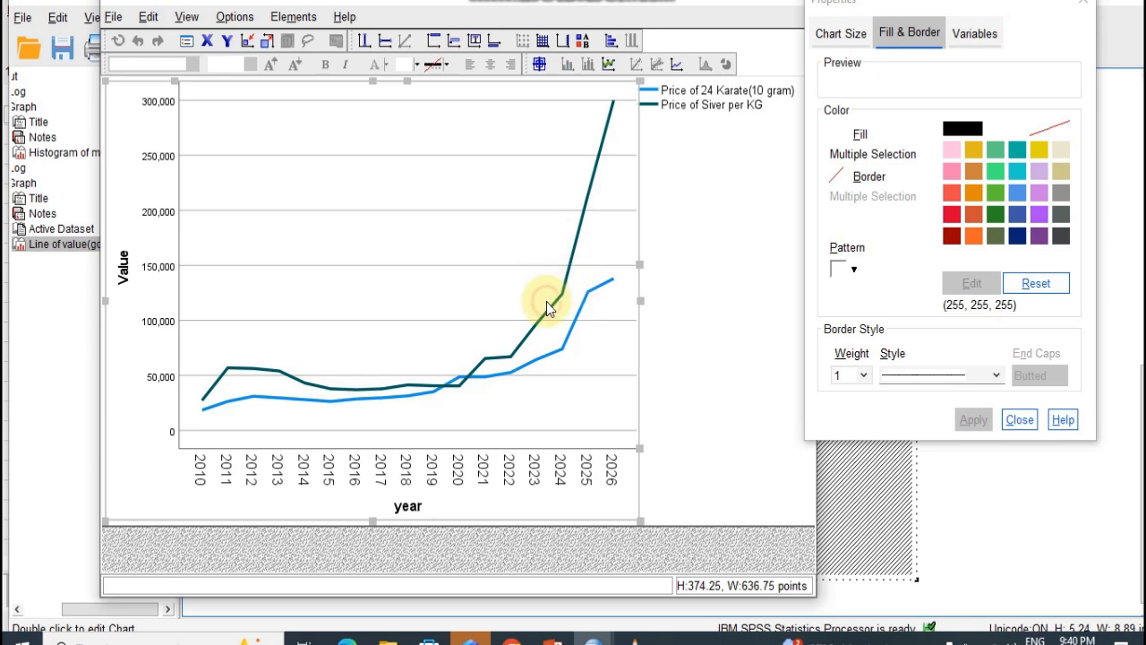
click(548, 306)
click(553, 308)
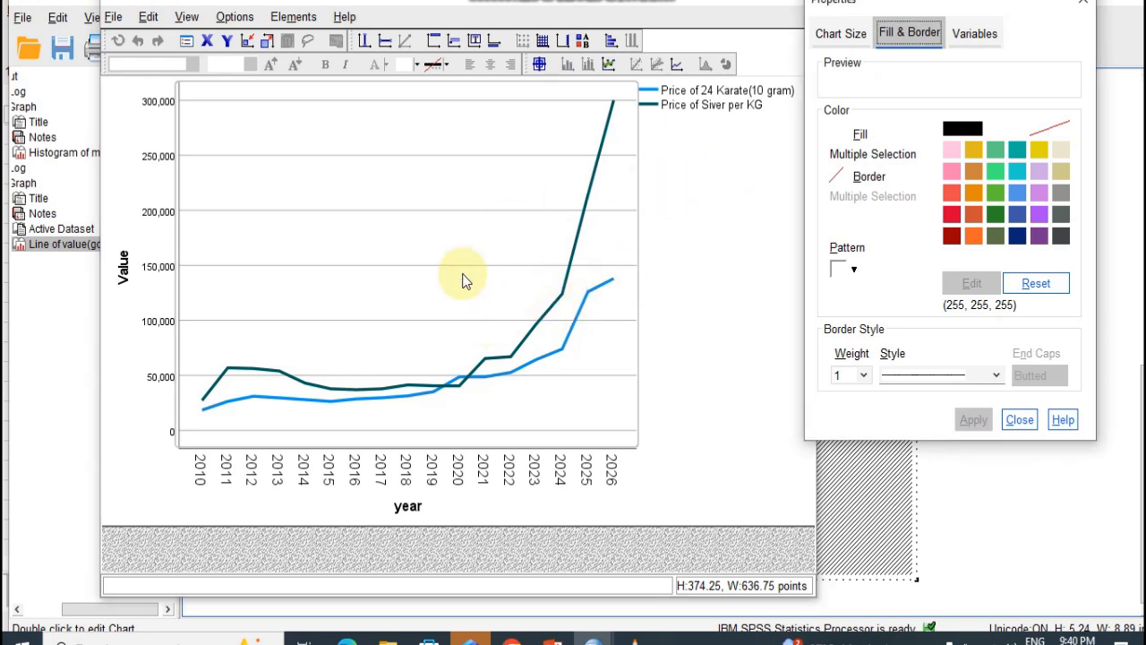
click(849, 36)
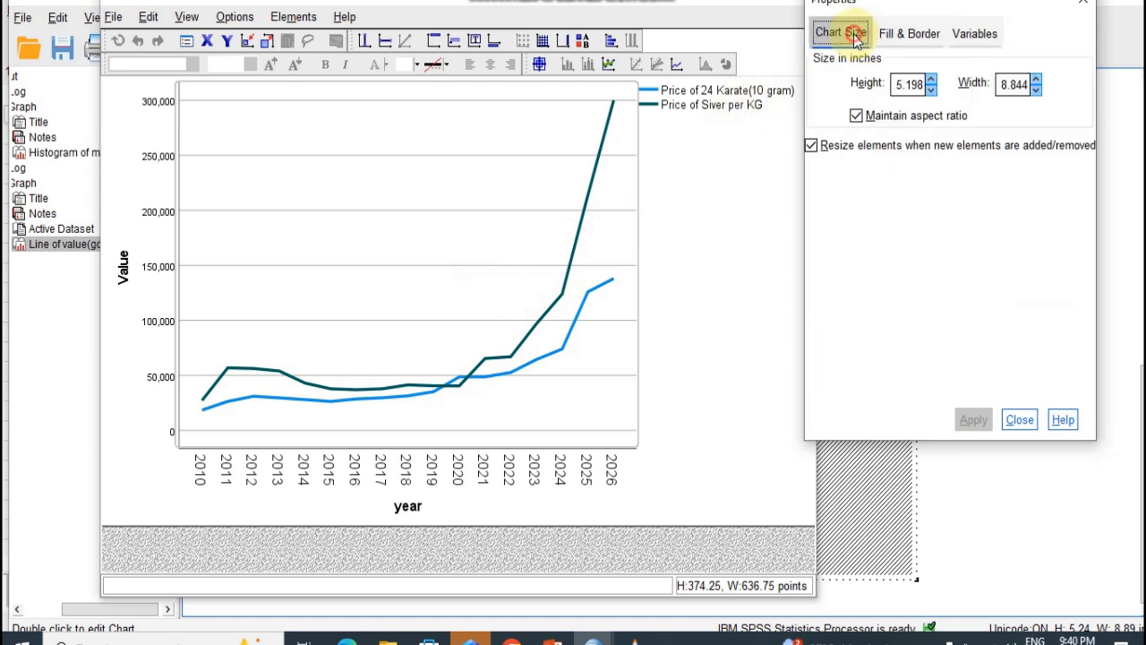
click(549, 299)
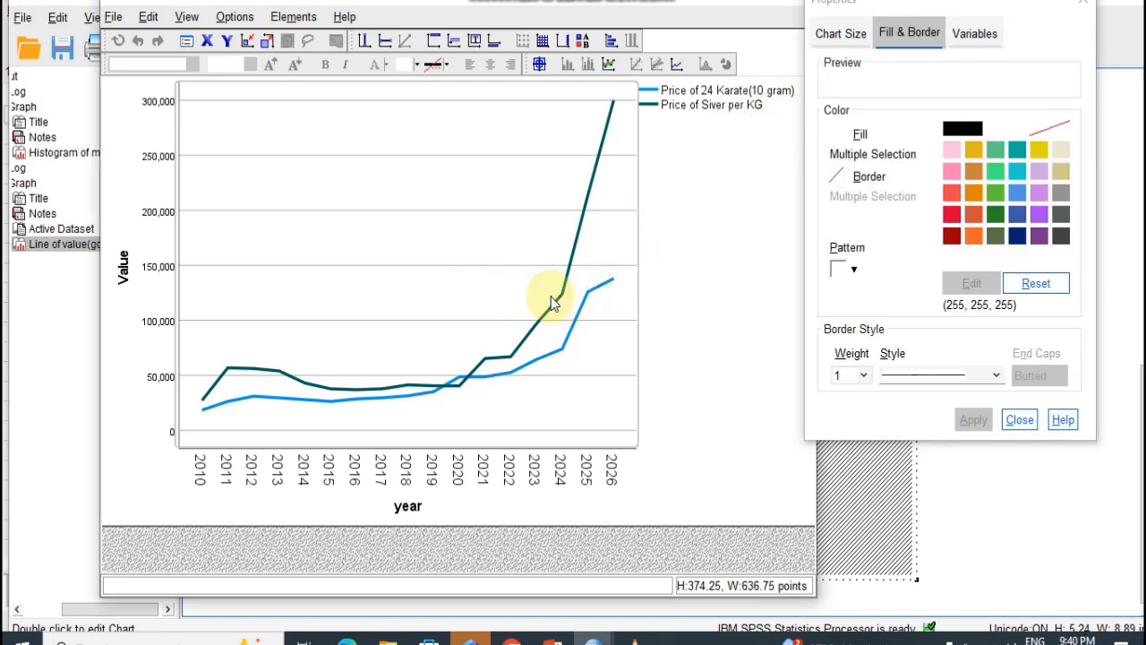
click(992, 376)
click(990, 374)
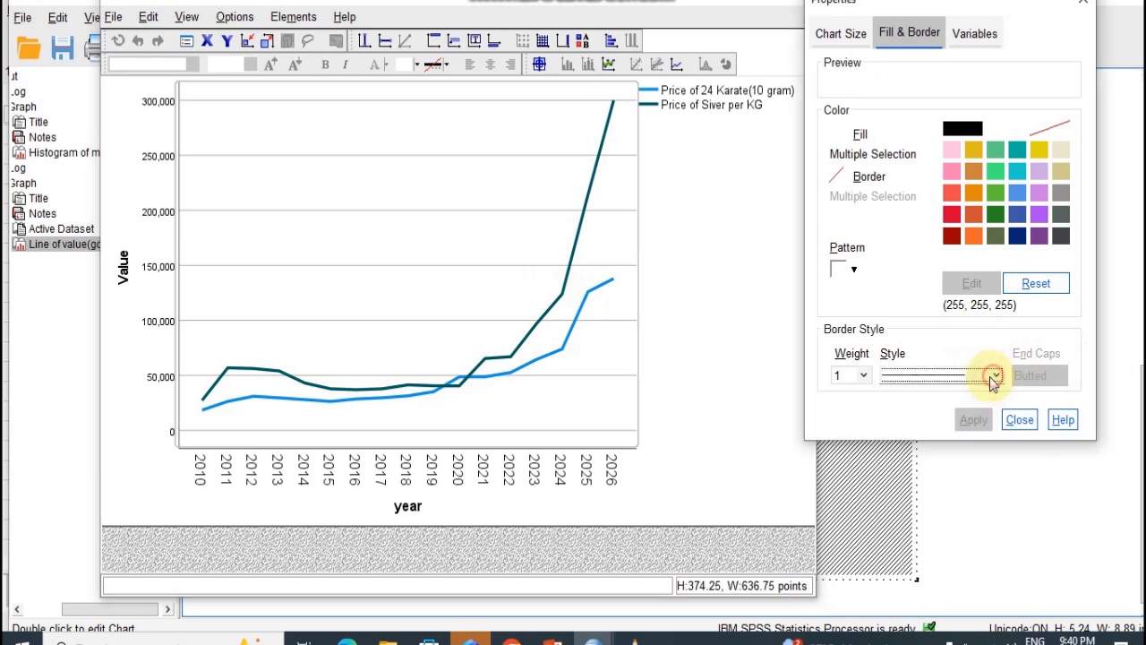
click(864, 376)
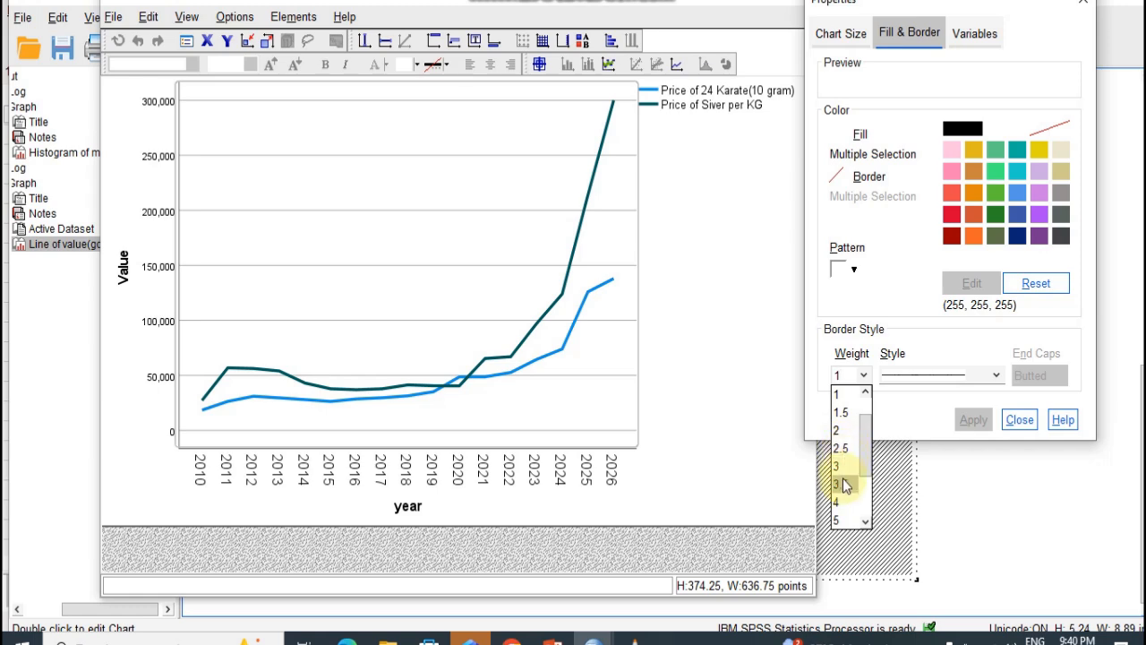
click(839, 502)
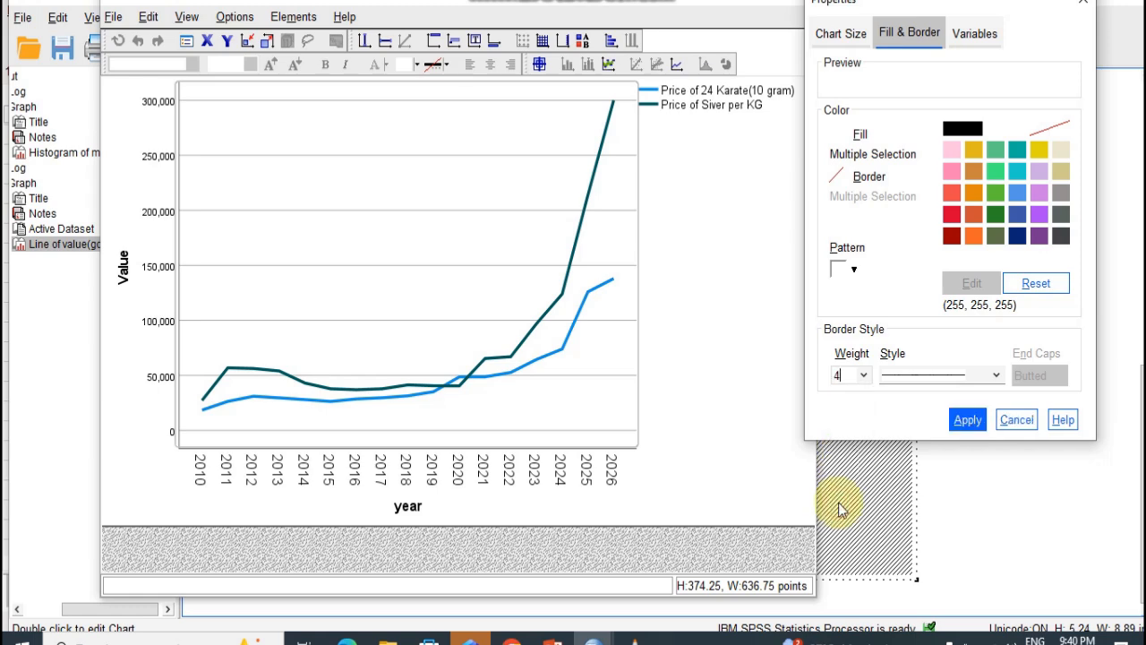
click(967, 420)
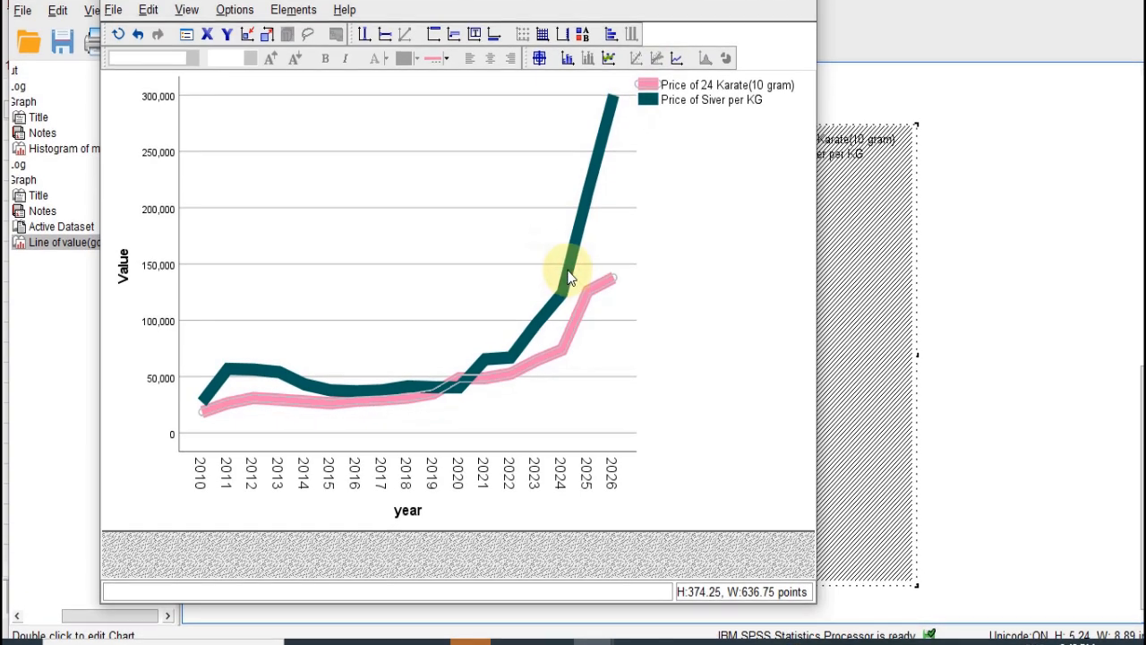
- Select the whole Price of Siver per KG line and recolour it light peach
click(568, 273)
right_click(569, 278)
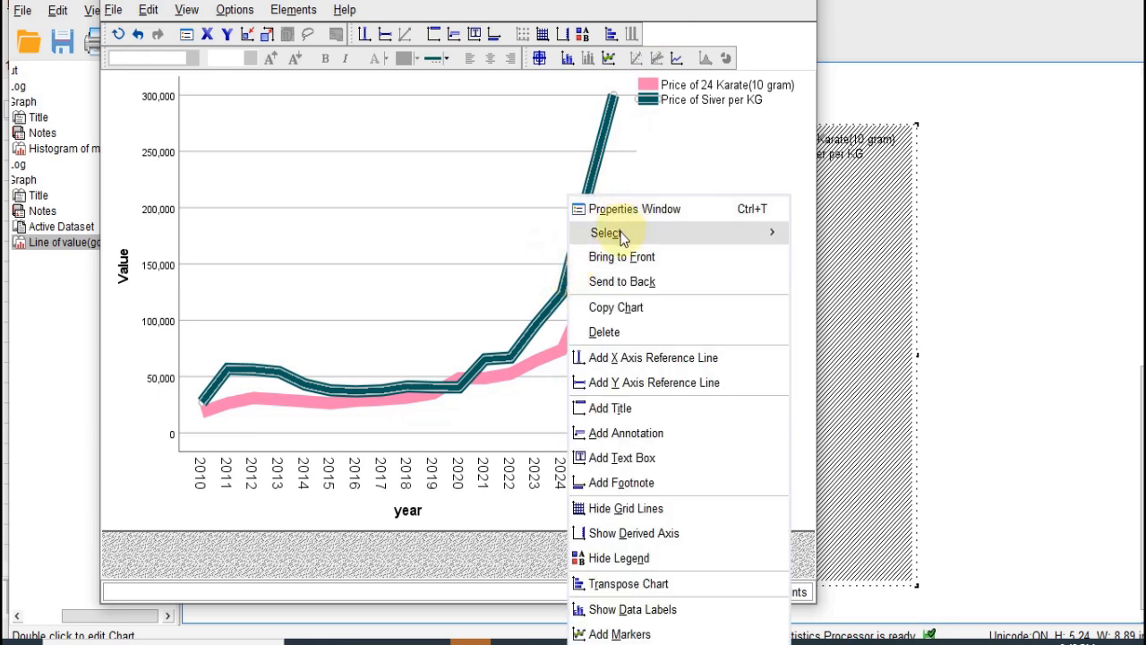
mouse_move(660, 236)
click(826, 238)
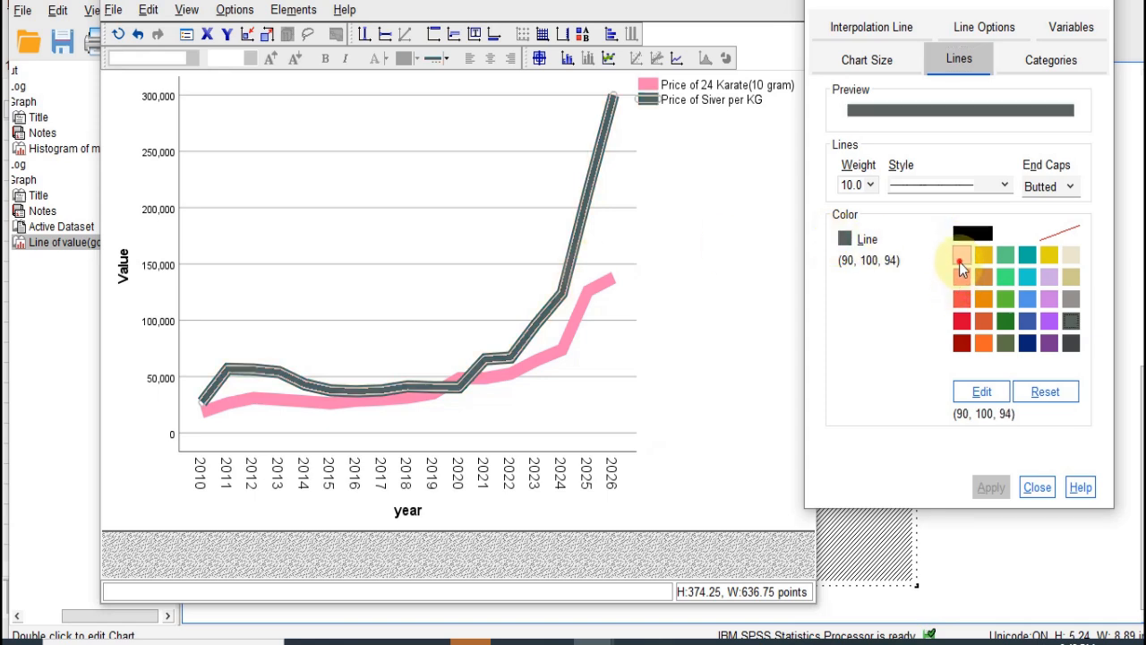
click(959, 262)
click(987, 489)
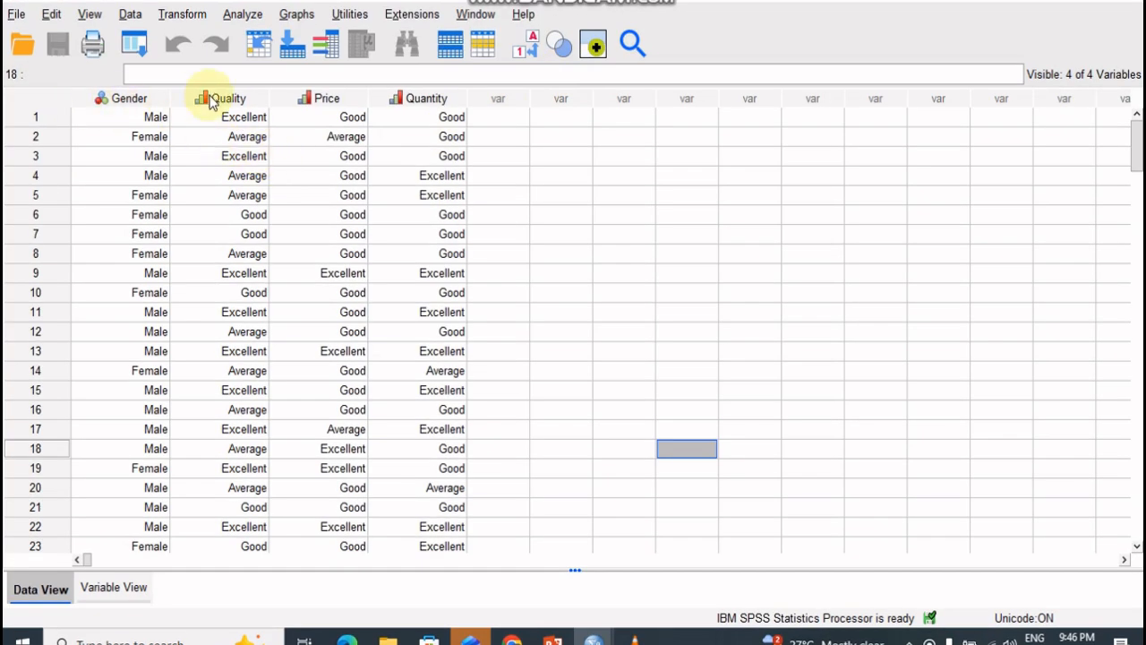
- Start defining a pie chart of summaries for groups of cases for the Gender, Quality, Price and Quantity dataset
click(132, 98)
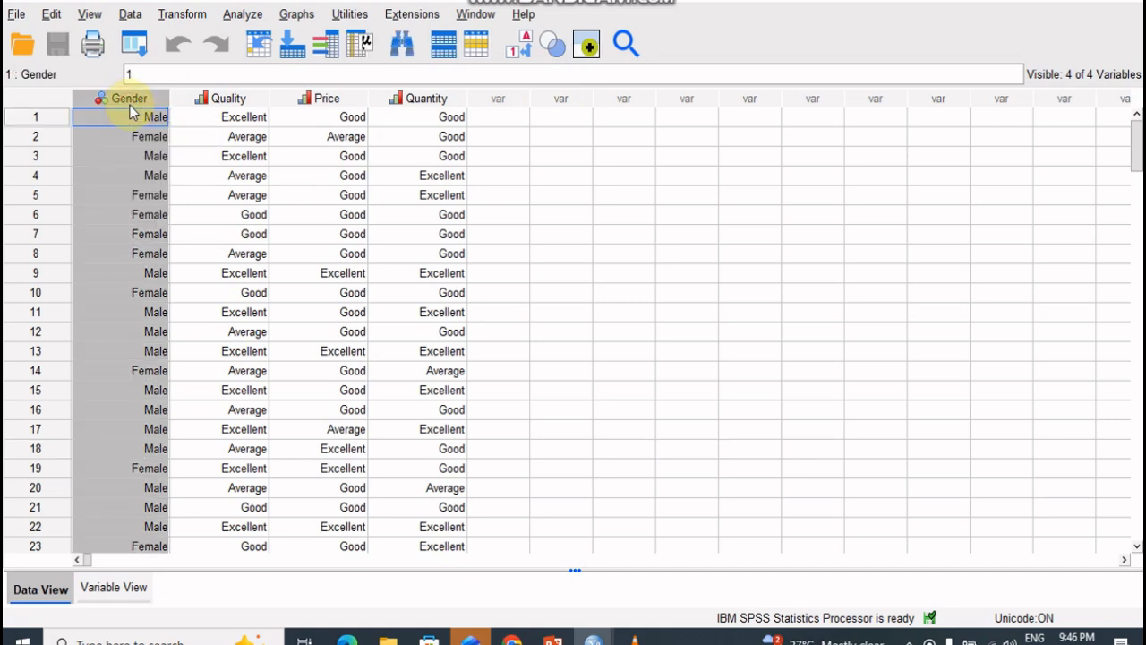
click(300, 16)
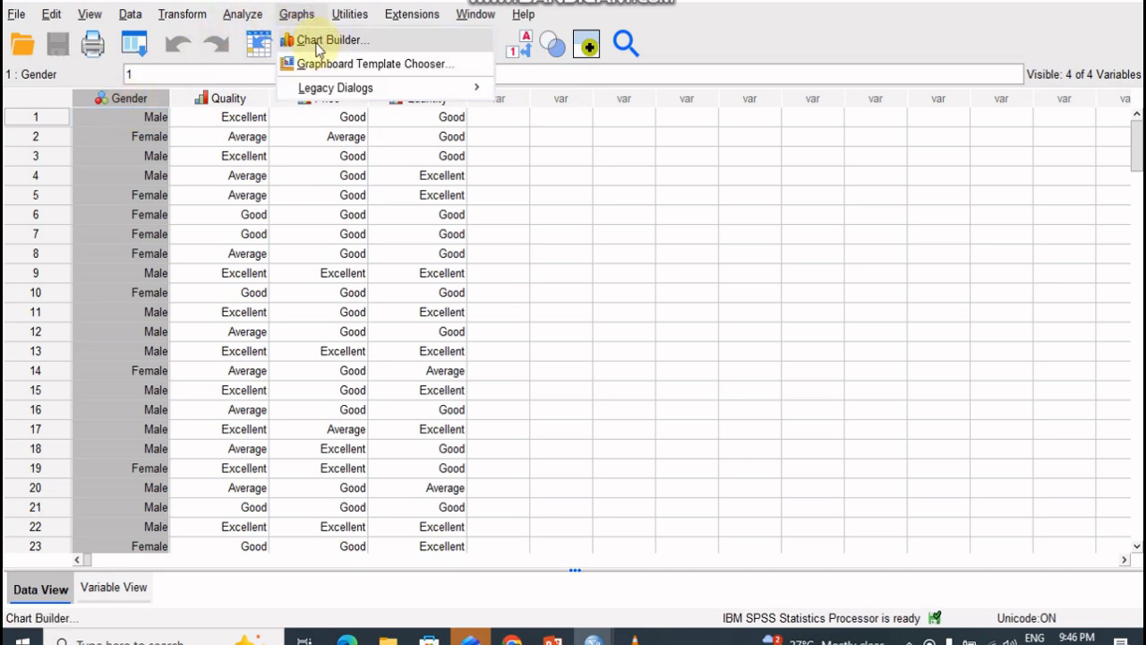
mouse_move(477, 91)
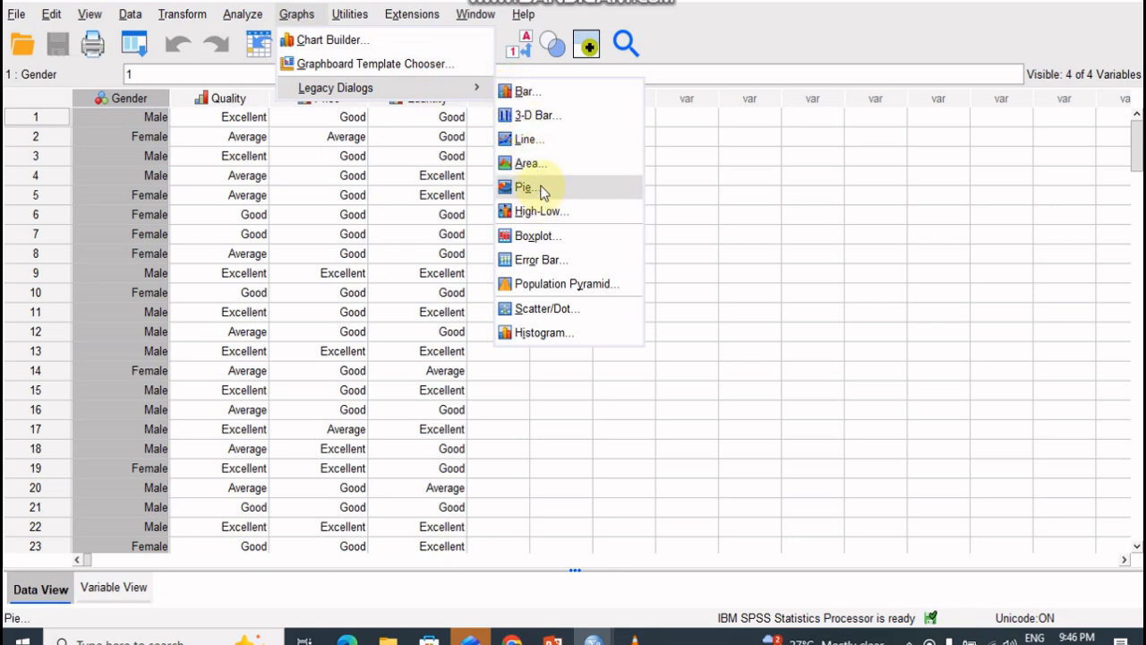
click(541, 190)
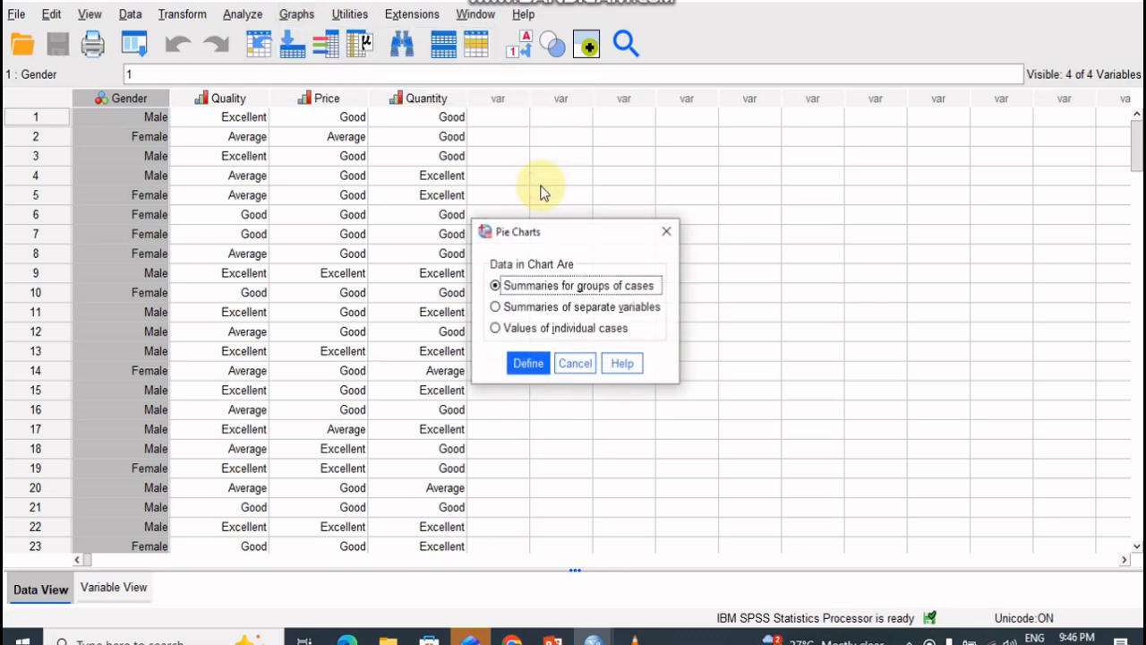
click(537, 367)
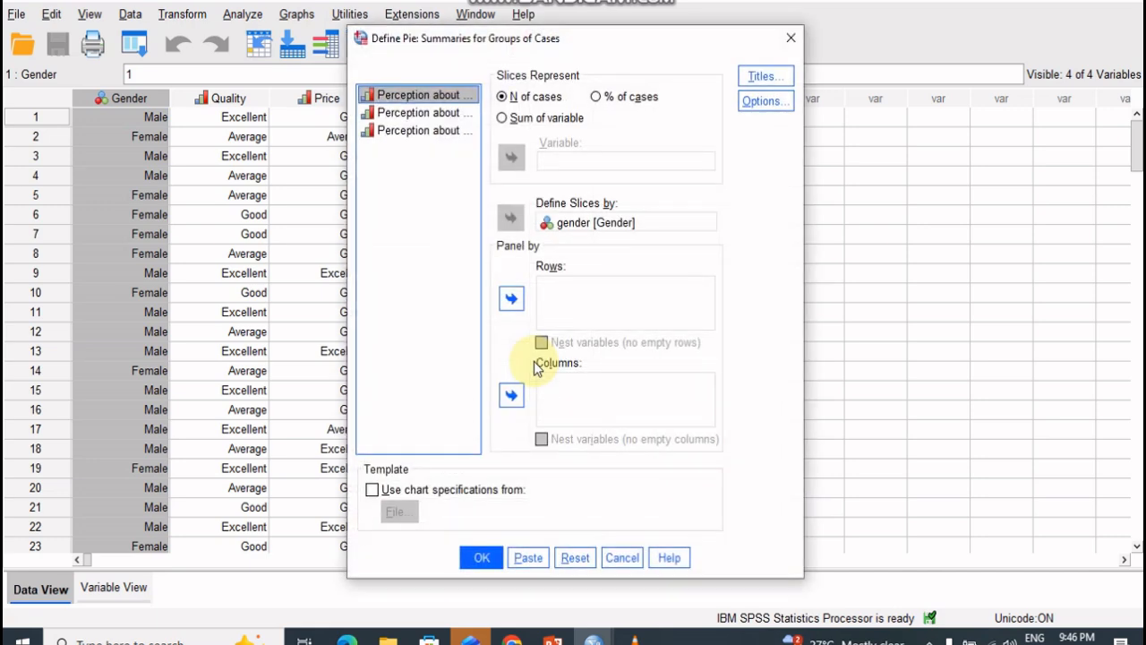
- Clear and reassign gender as the variable defining the slices, and generate the pie chart of N of cases
click(580, 224)
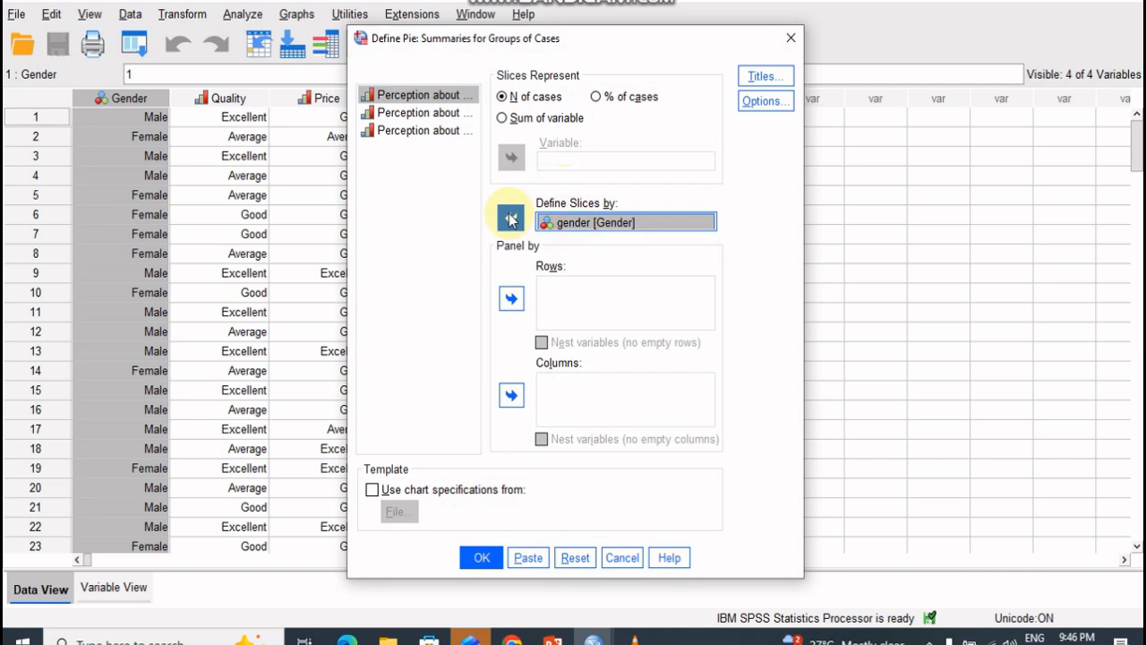
click(510, 219)
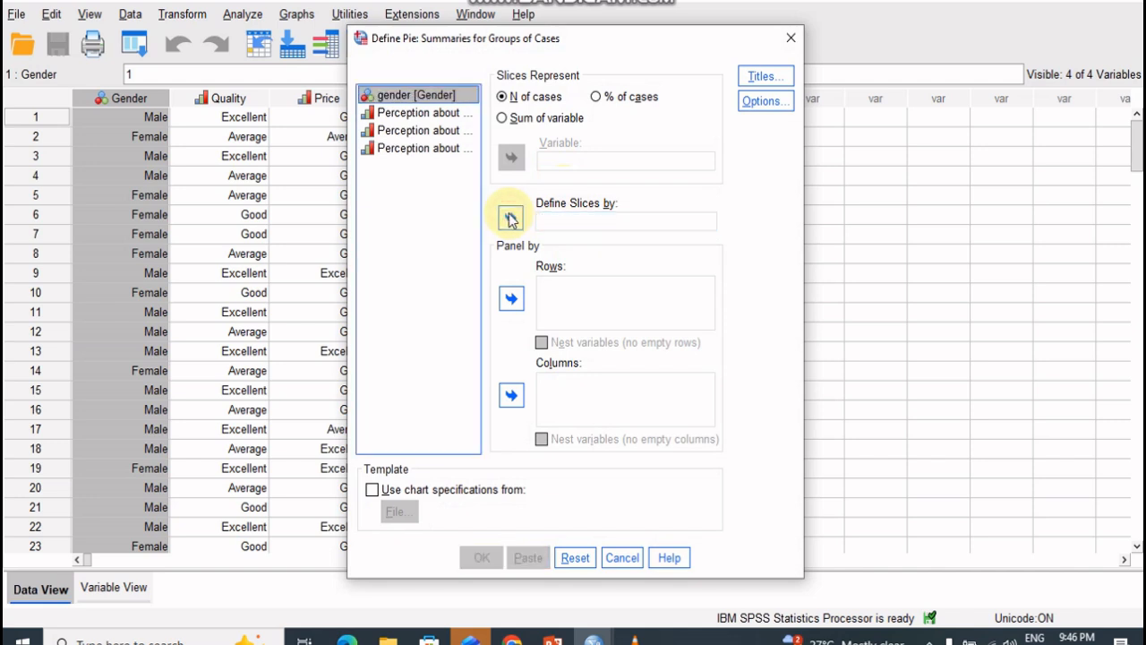
click(423, 100)
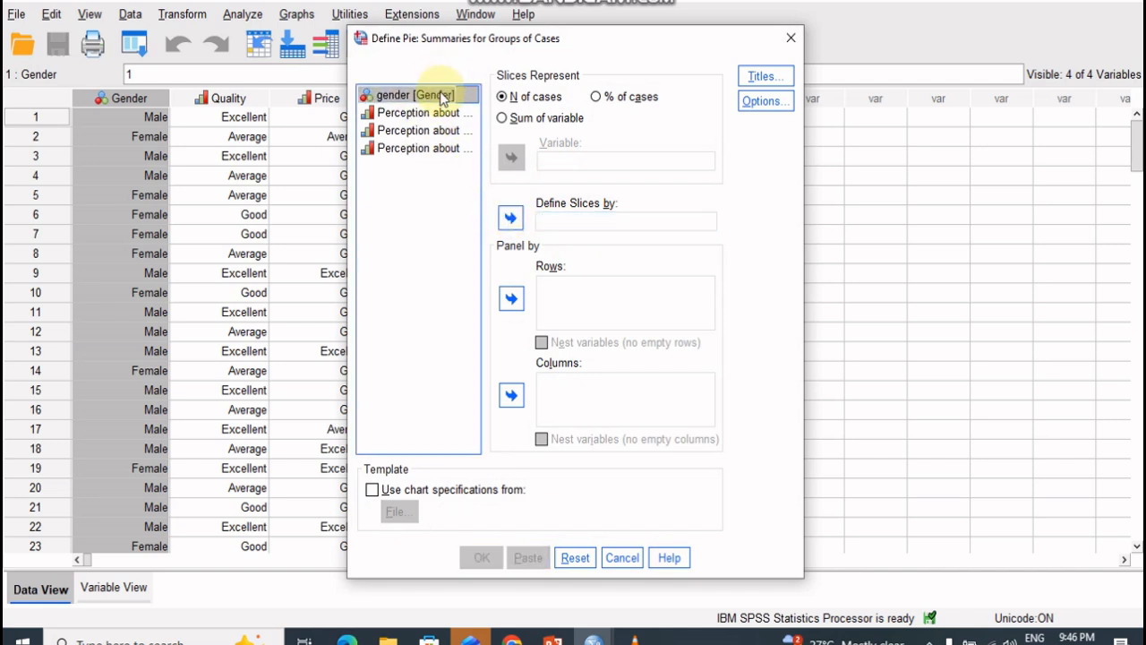
click(440, 97)
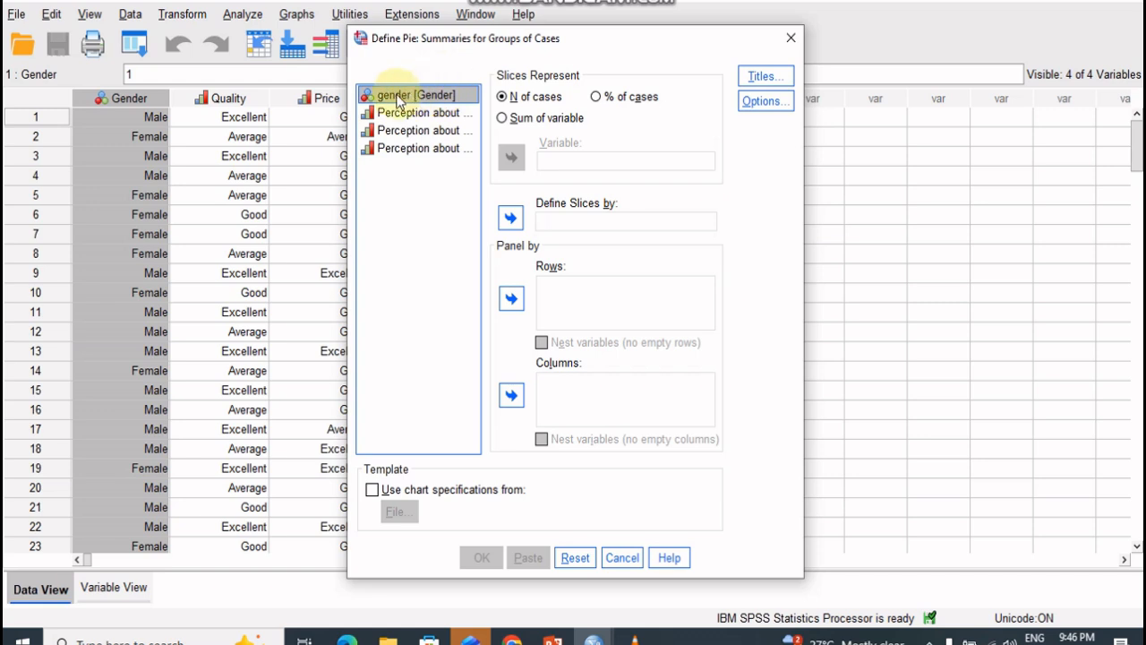
click(399, 98)
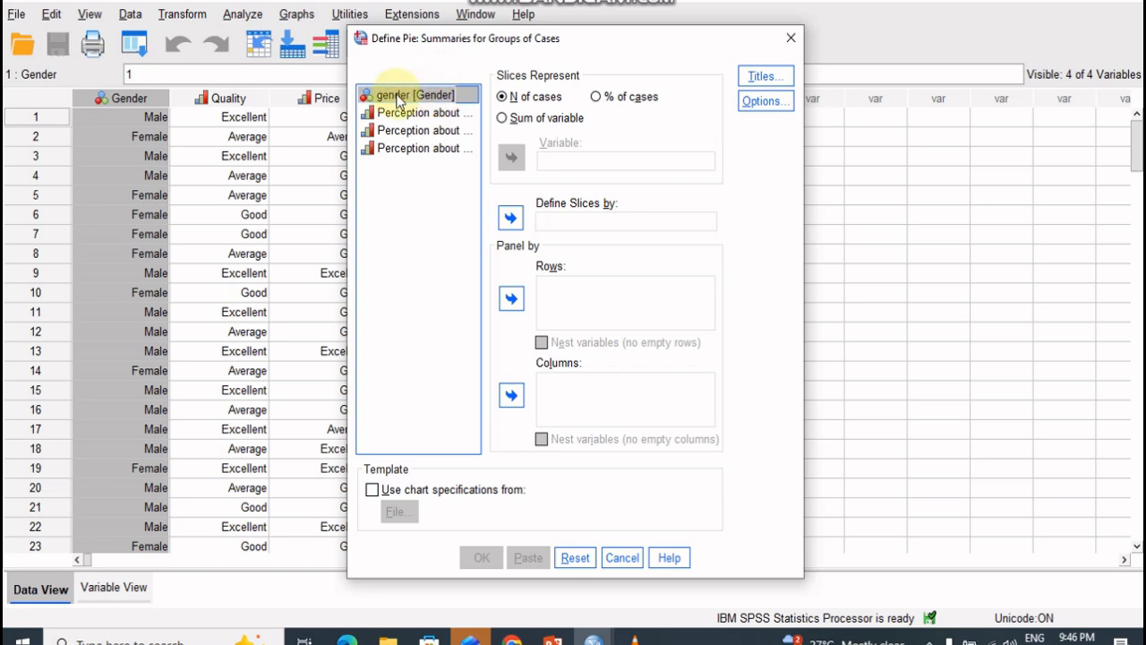
click(509, 219)
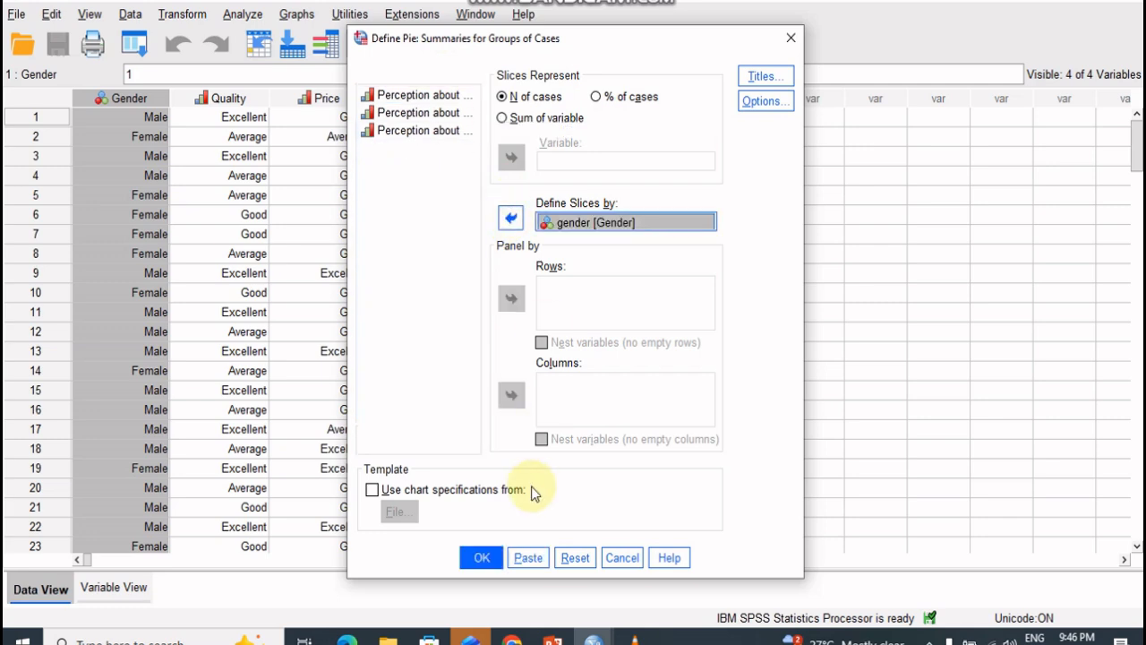
click(482, 557)
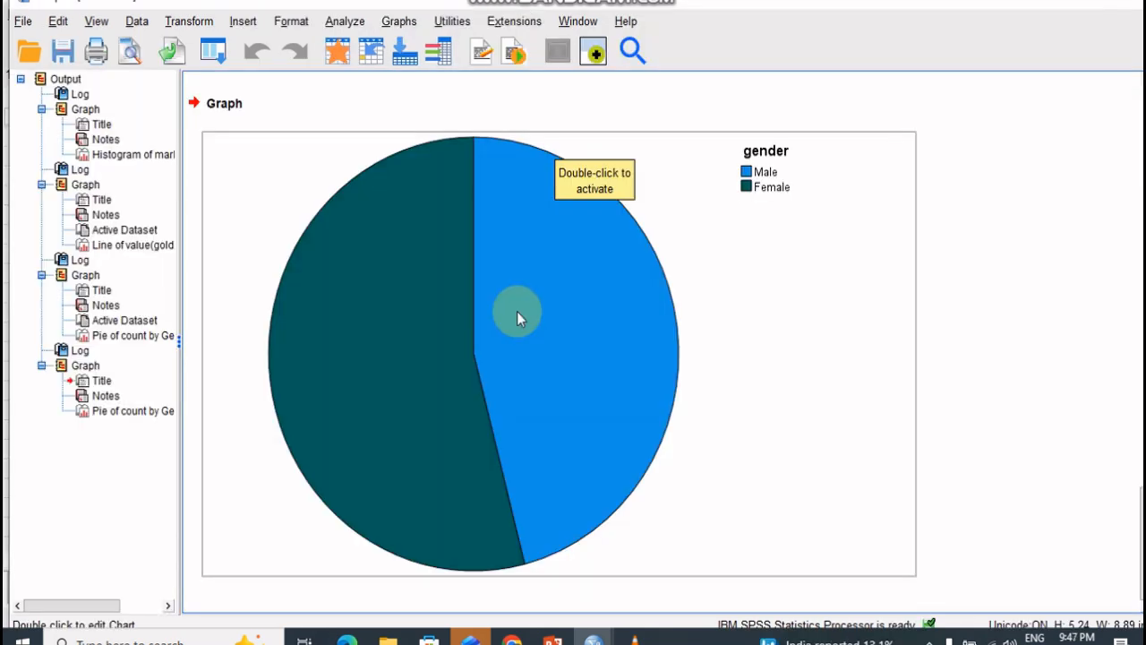
- Open the gender pie chart for editing and label its slices with gender and Percent, leaving out Count
double_click(525, 316)
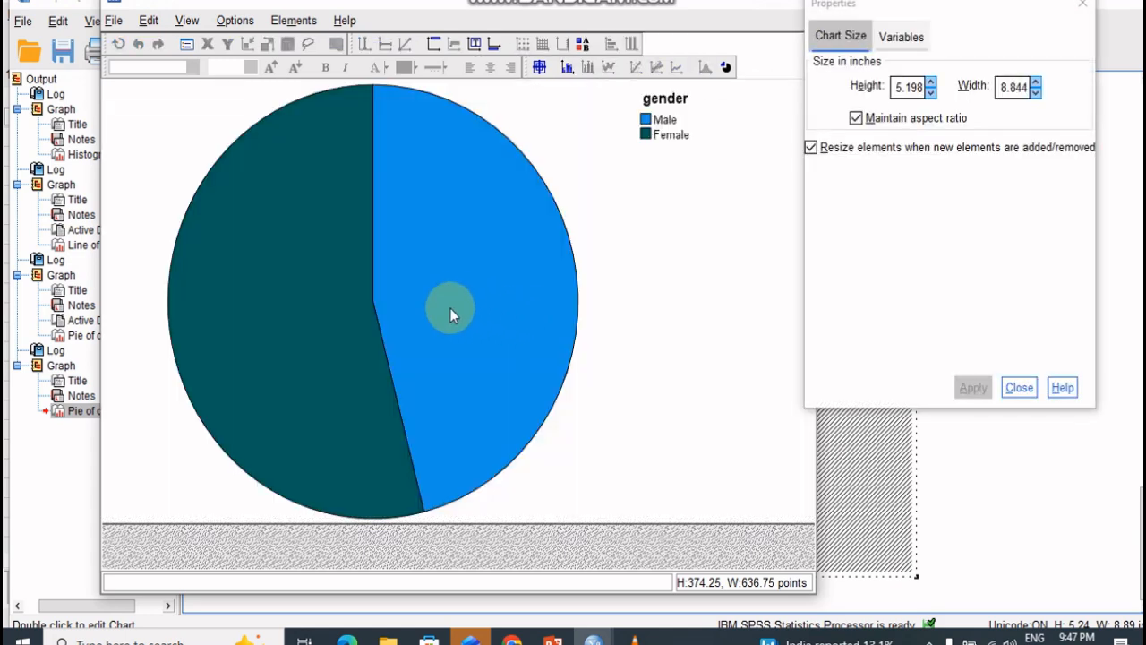
click(568, 67)
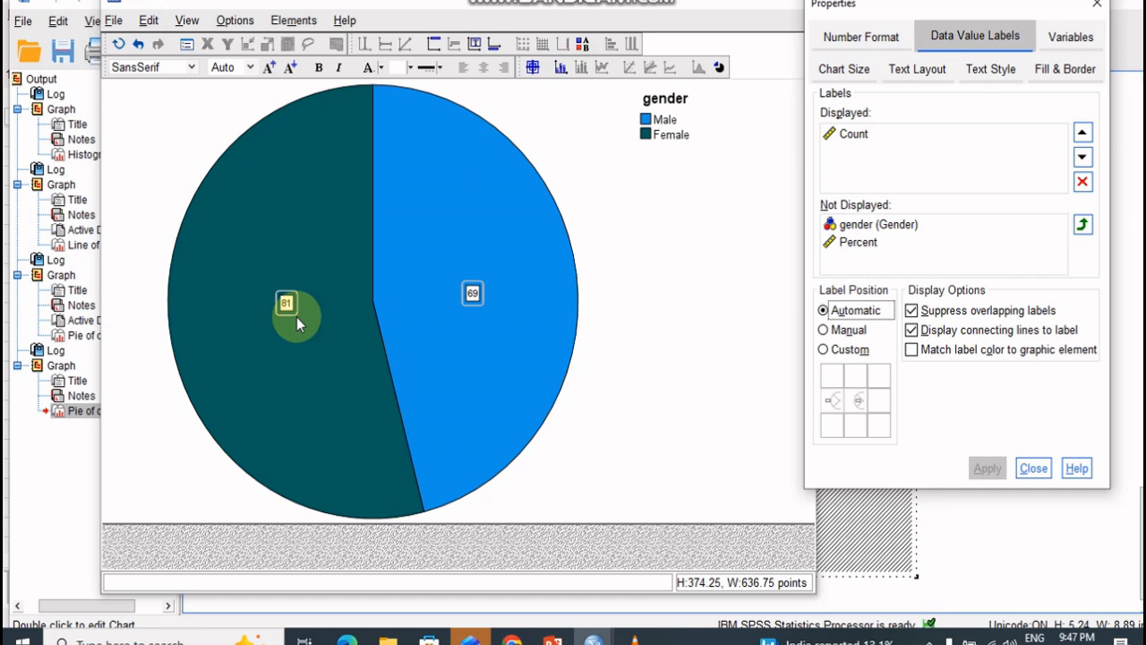
drag(864, 225, 860, 184)
drag(852, 227, 858, 180)
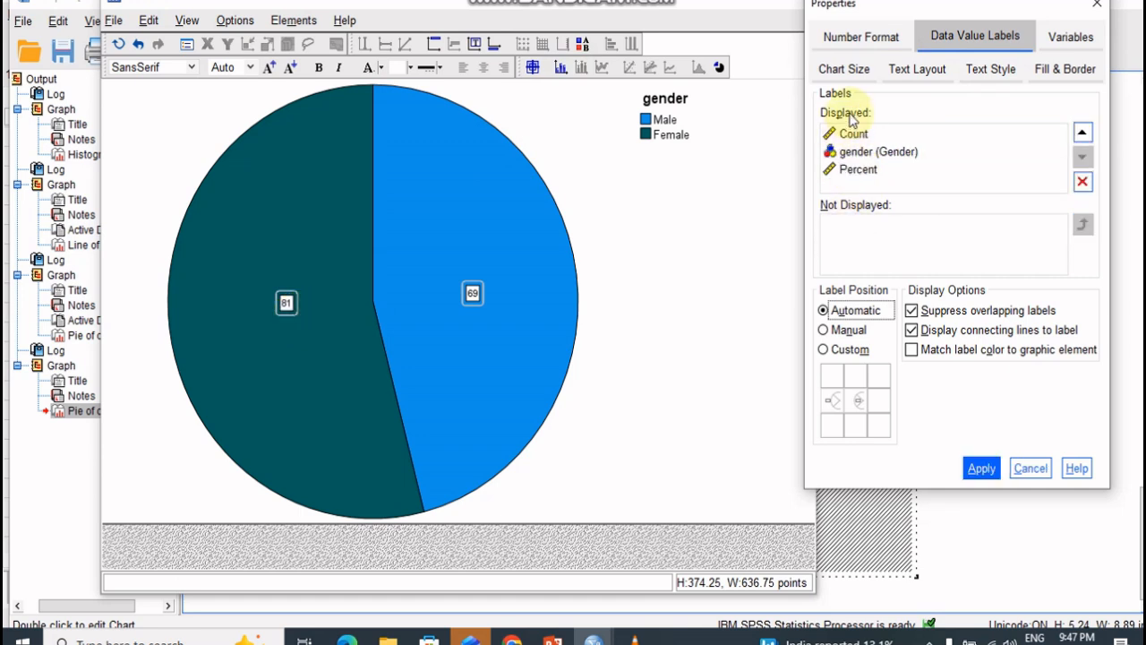
drag(852, 134, 875, 236)
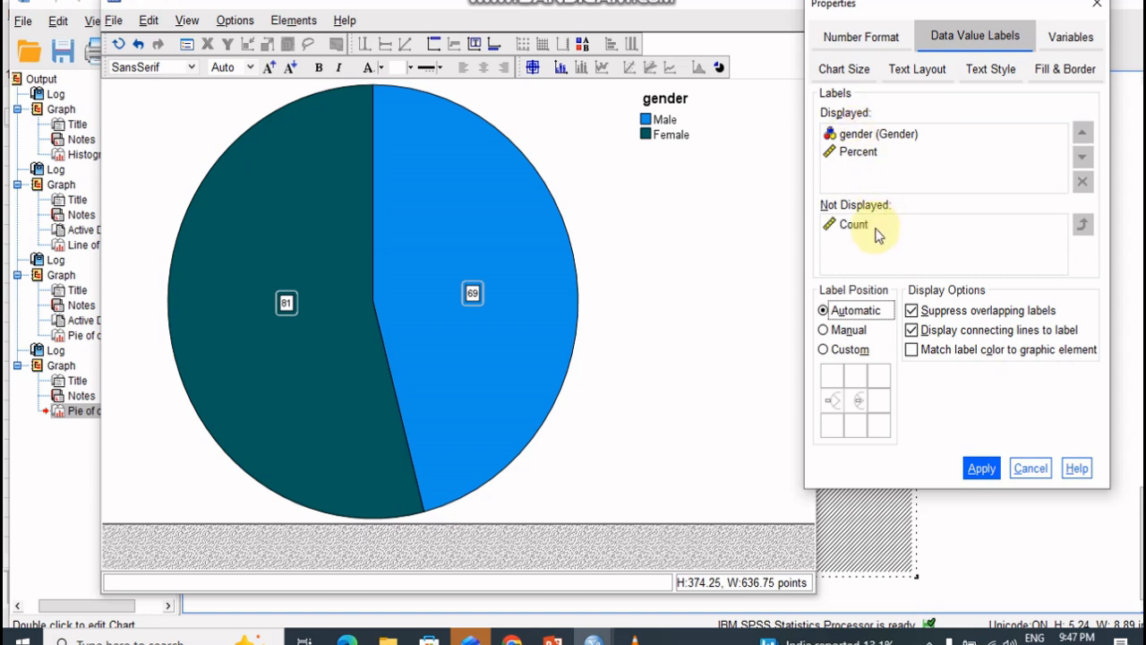
click(981, 469)
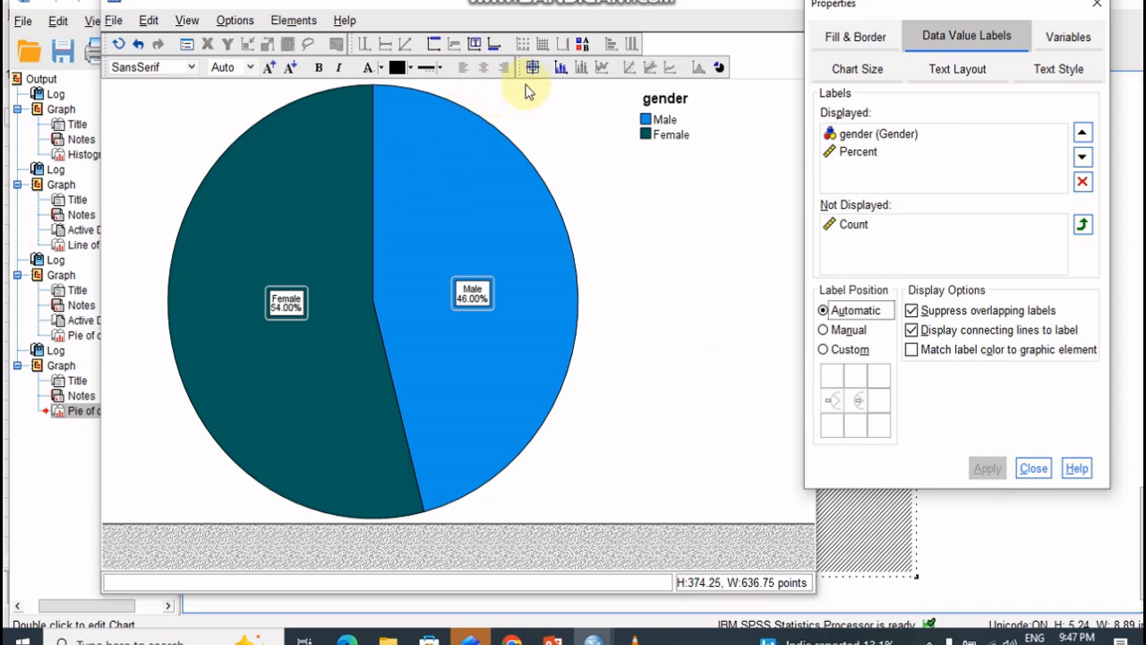
- Add a title above the gender pie chart
click(612, 72)
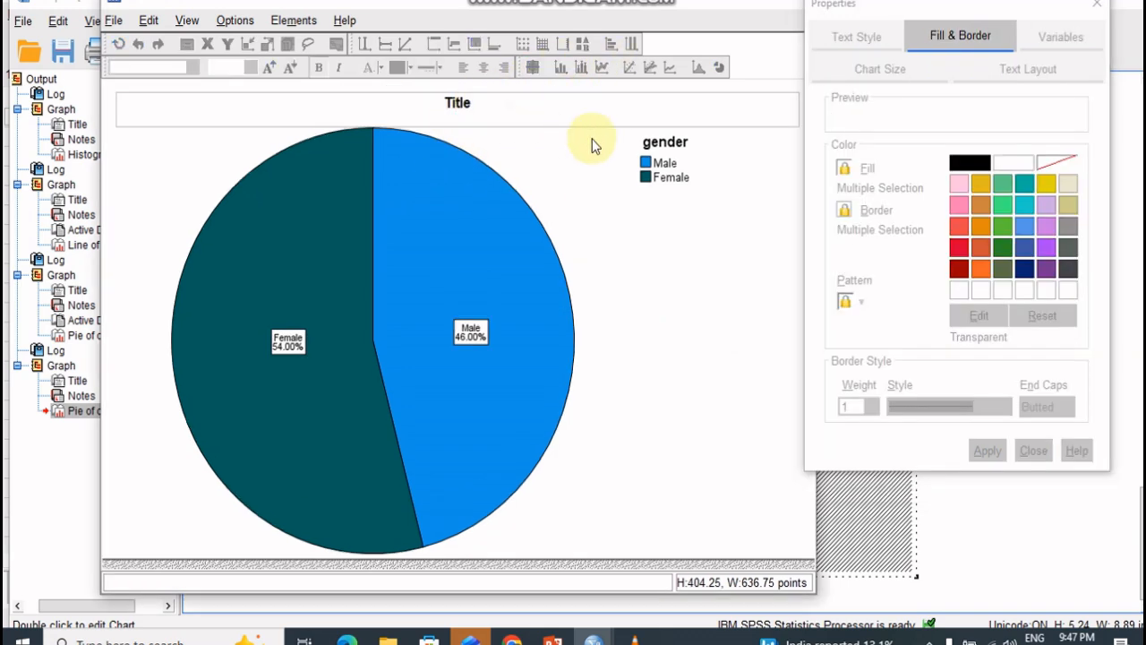